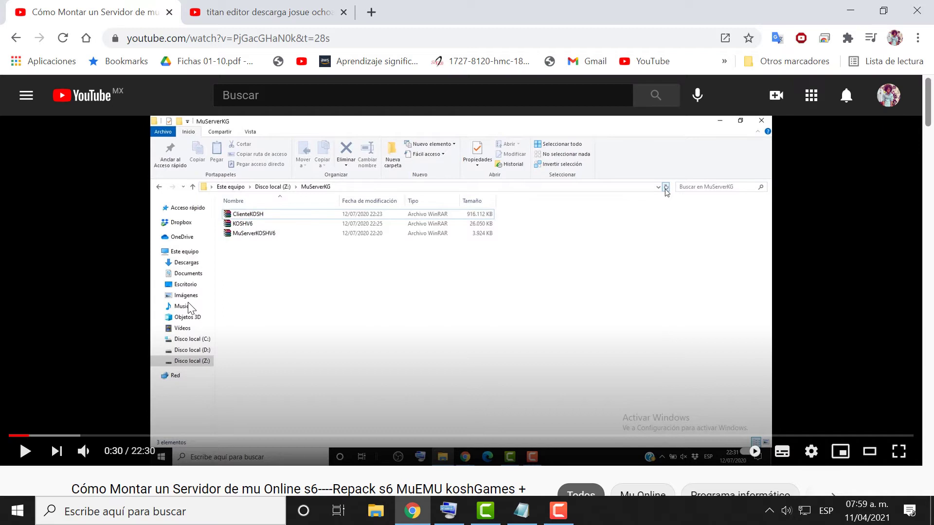
Select the MU Online tutorial video's title on YouTube, then minimize the browser to the desktop.
scroll(209, 313, "down", 3)
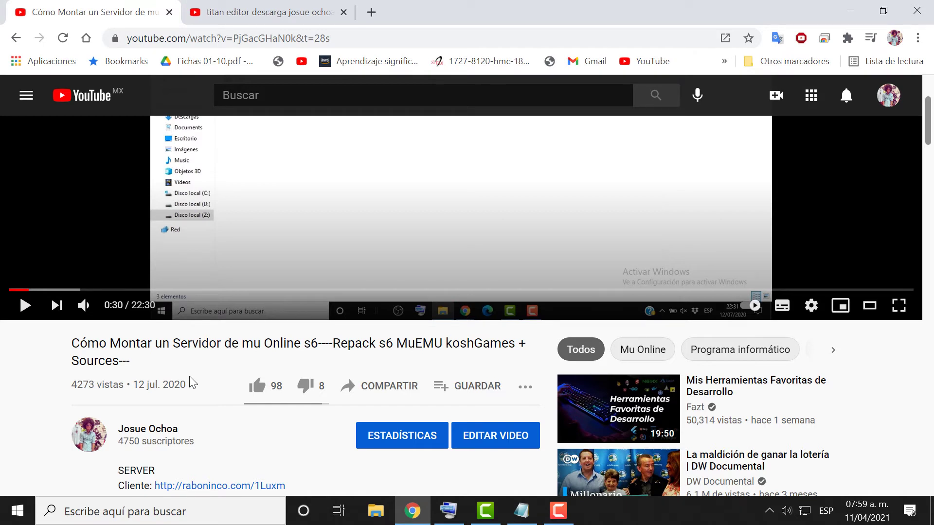
scroll(190, 382, "down", 3)
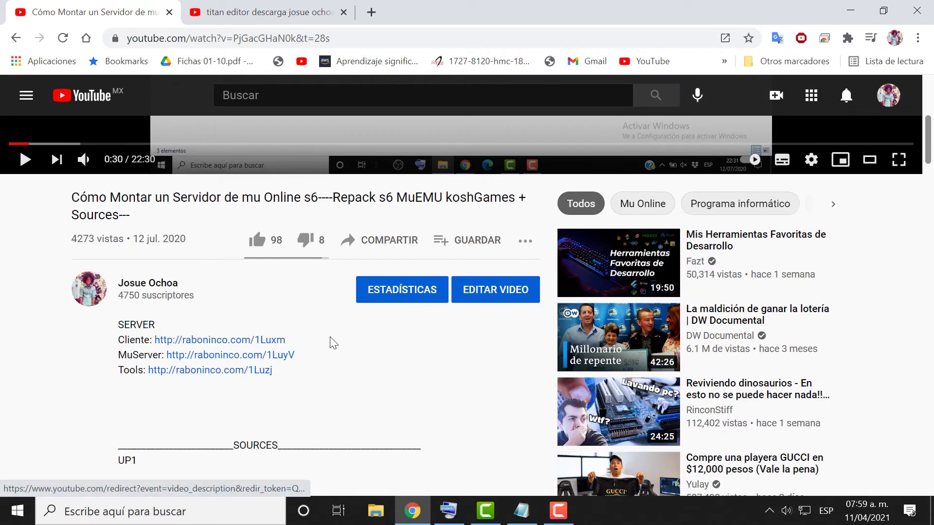
scroll(350, 333, "up", 3)
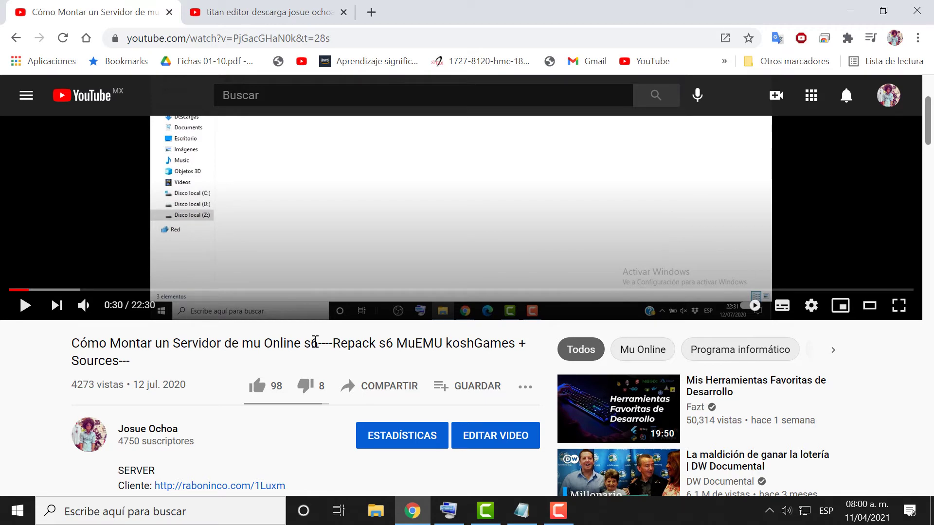
left_click_drag(77, 385, 95, 390)
scroll(188, 380, "up", 3)
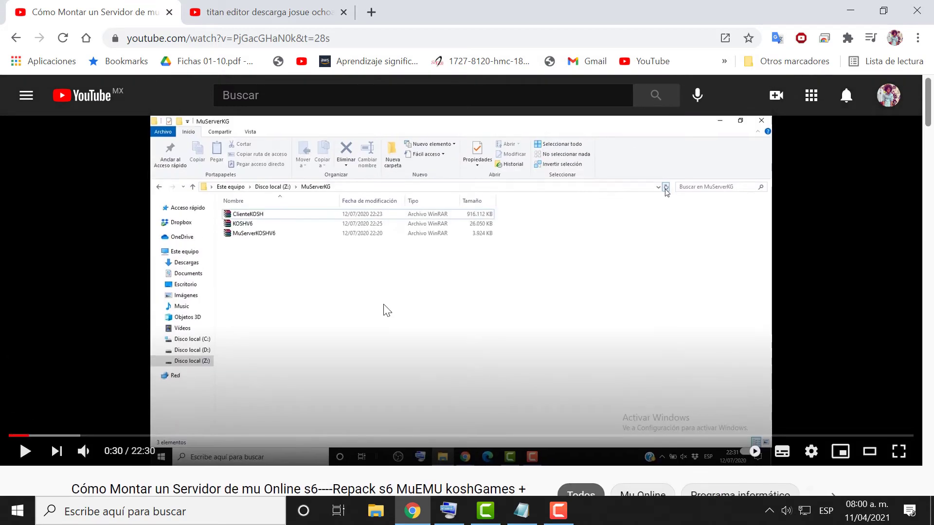
scroll(381, 311, "down", 3)
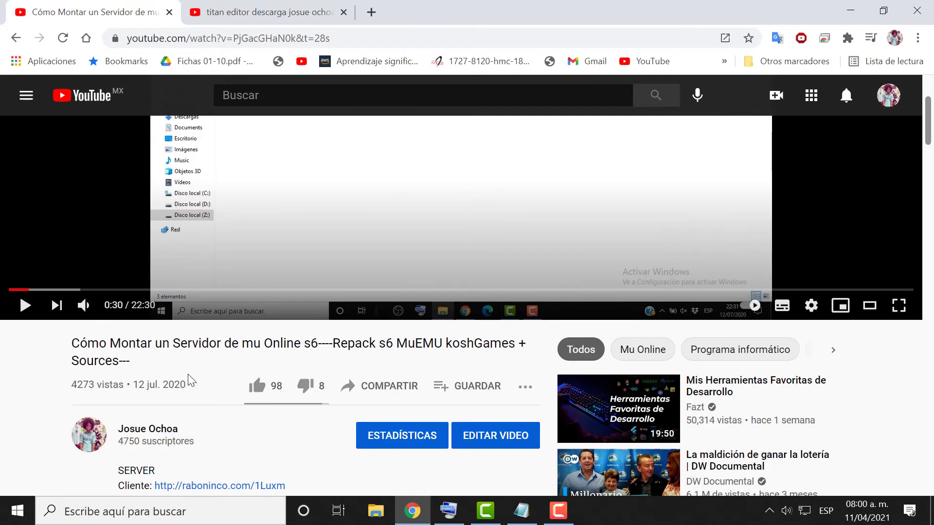
left_click_drag(150, 362, 72, 345)
left_click(128, 360)
triple_click(127, 360)
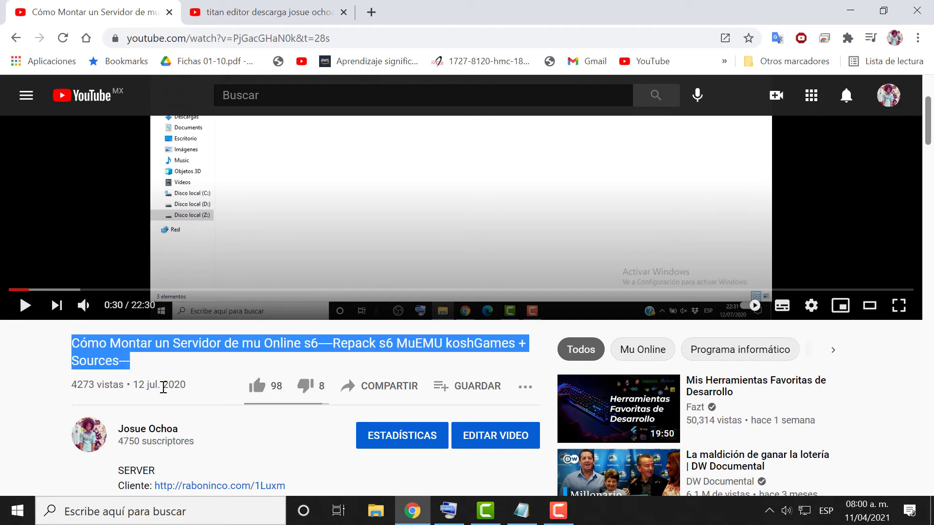
left_click(845, 17)
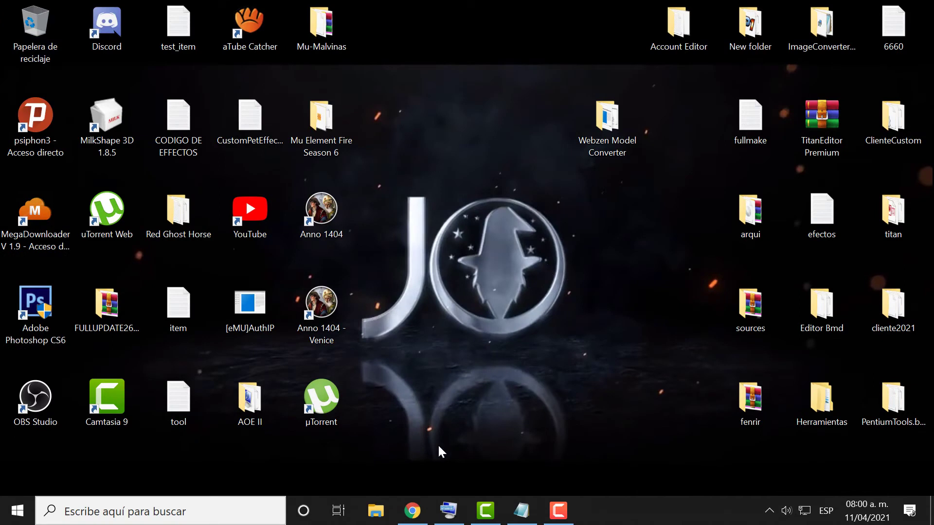
Browse File Explorer to C:\Kosh and delete its old DB folder.
left_click(379, 511)
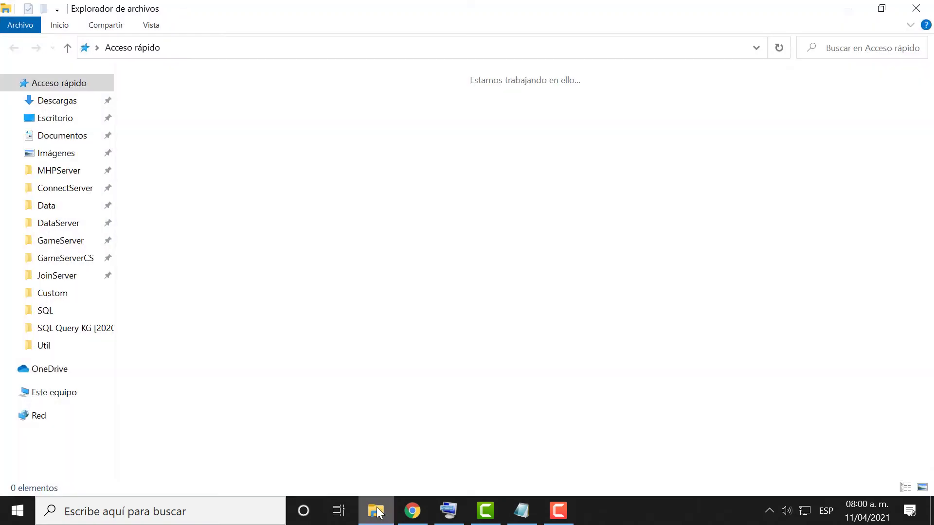
left_click(68, 392)
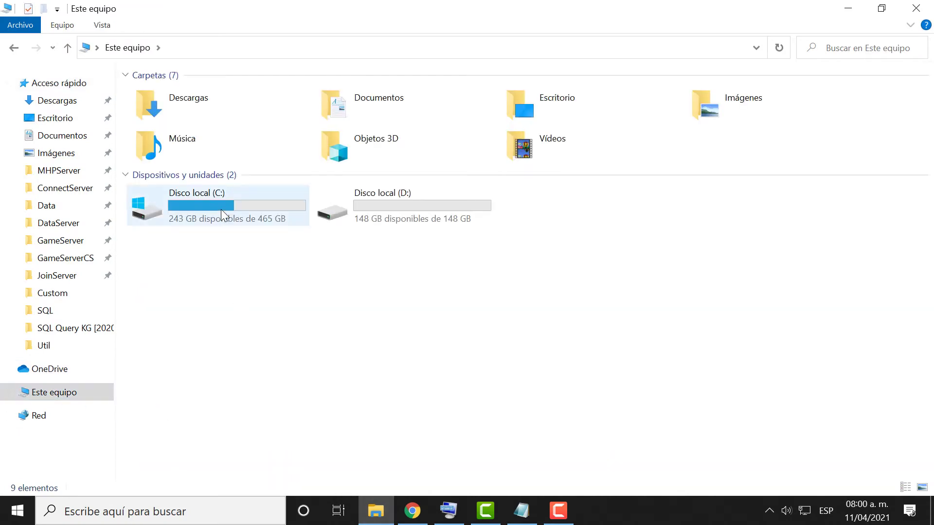
double_click(221, 210)
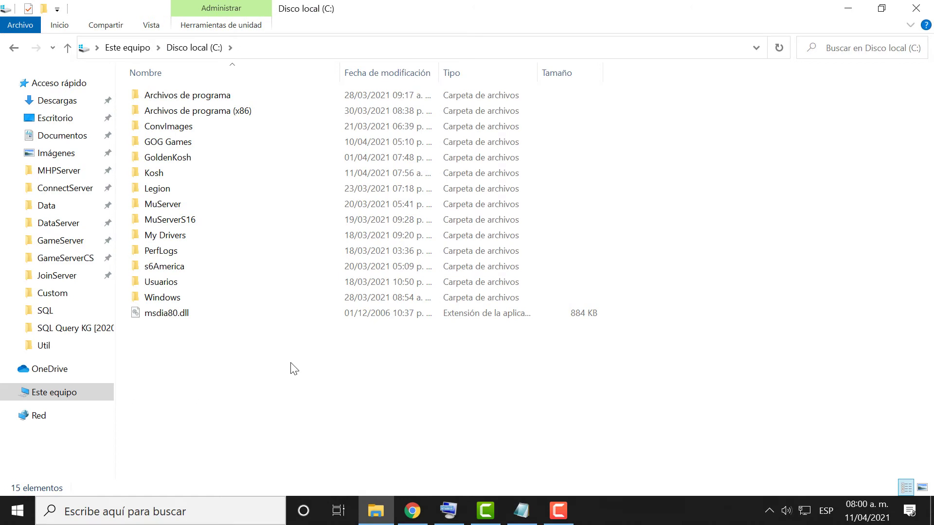
double_click(190, 175)
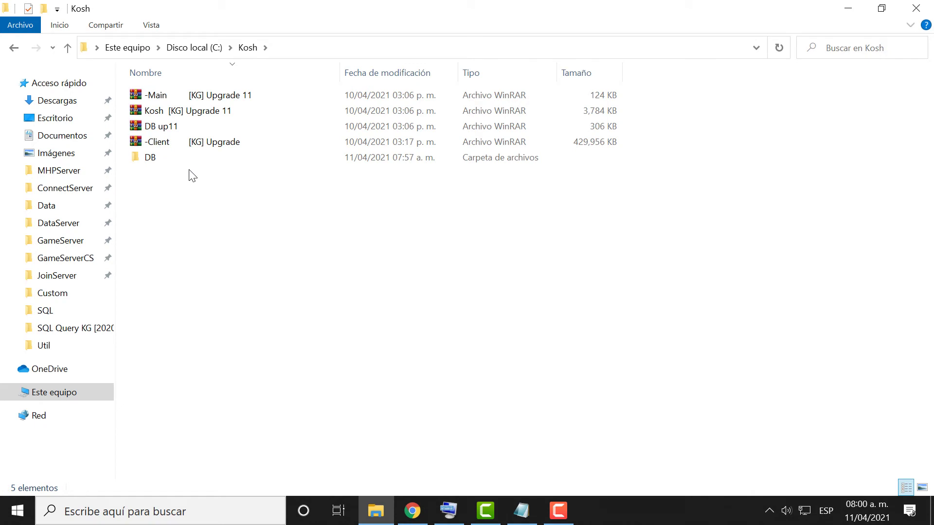
left_click(189, 163)
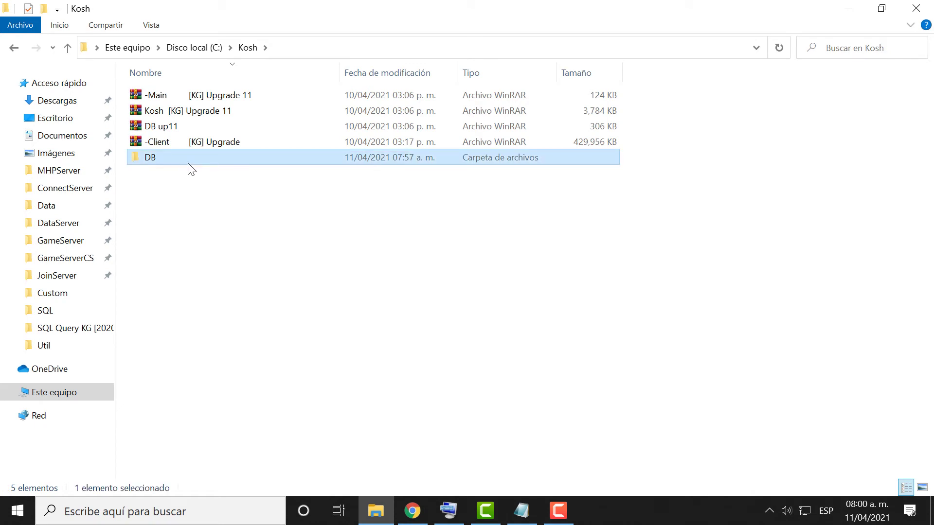
key("Delete")
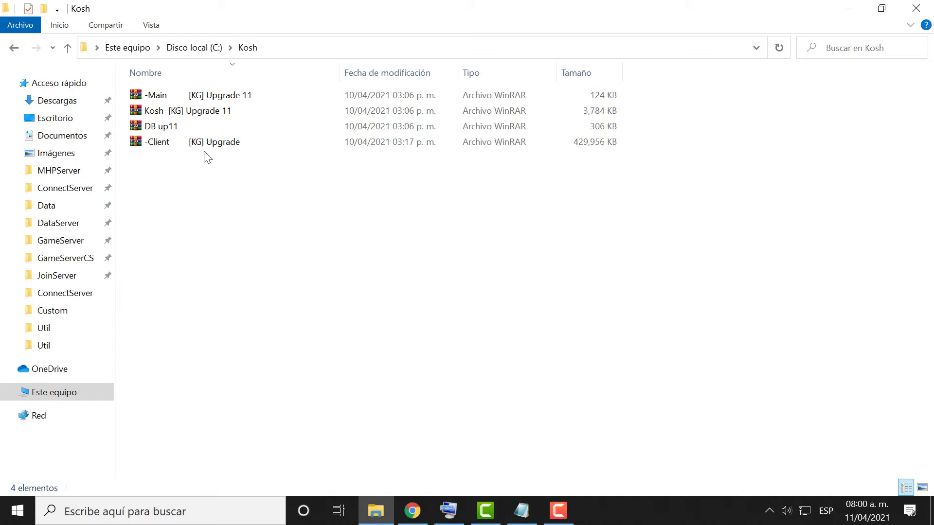
Extract the Kosh [KG] Upgrade 11 archive here, into the Kosh folder.
double_click(194, 114)
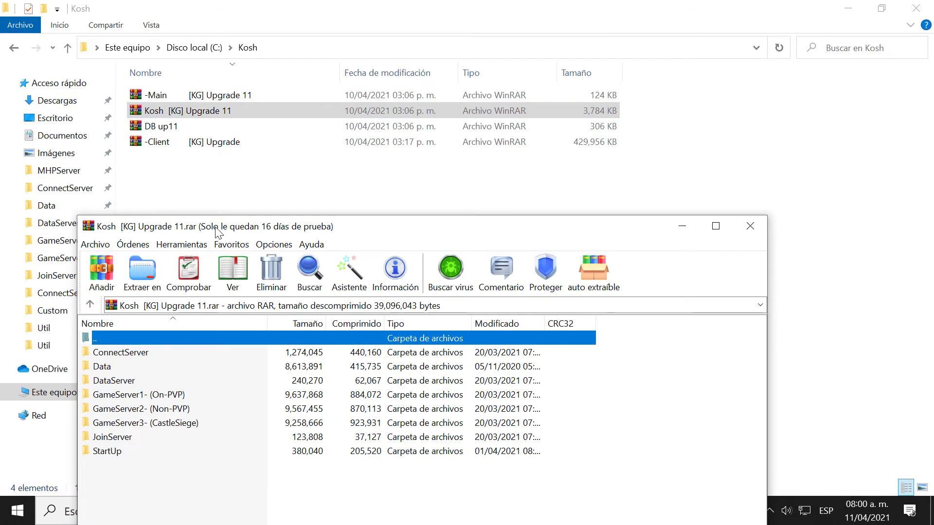
left_click(747, 227)
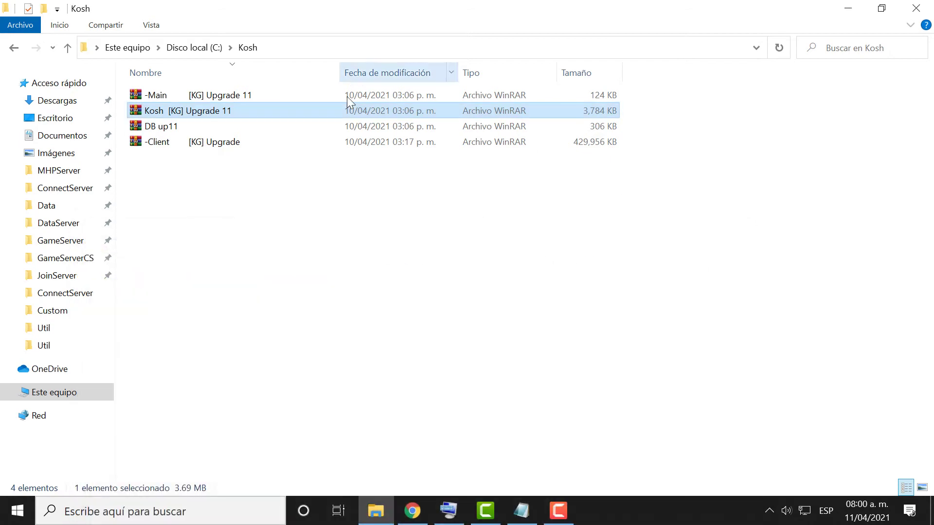
right_click(345, 112)
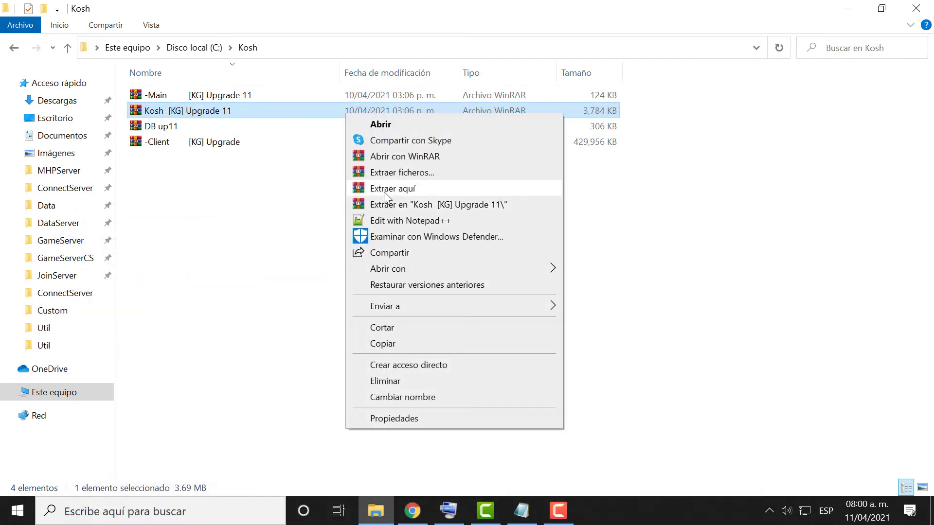
left_click(384, 189)
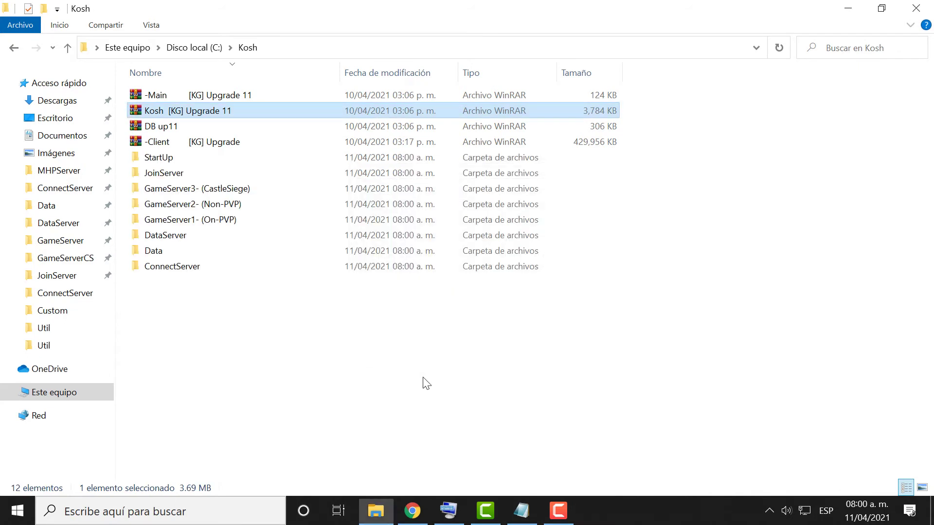
Extract the -Main archive here, creating the -Main [KG] Upgrade folder.
left_click_drag(660, 90, 614, 156)
left_click(423, 353)
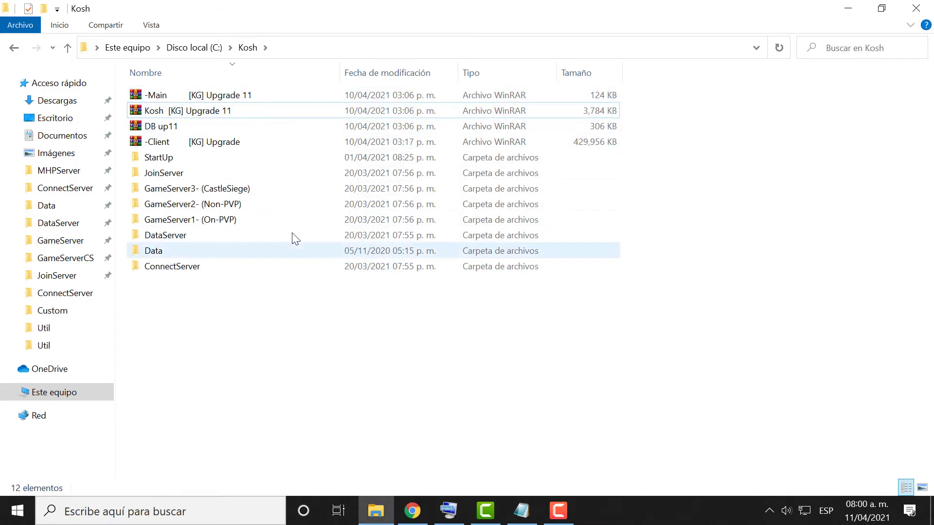
left_click(179, 114)
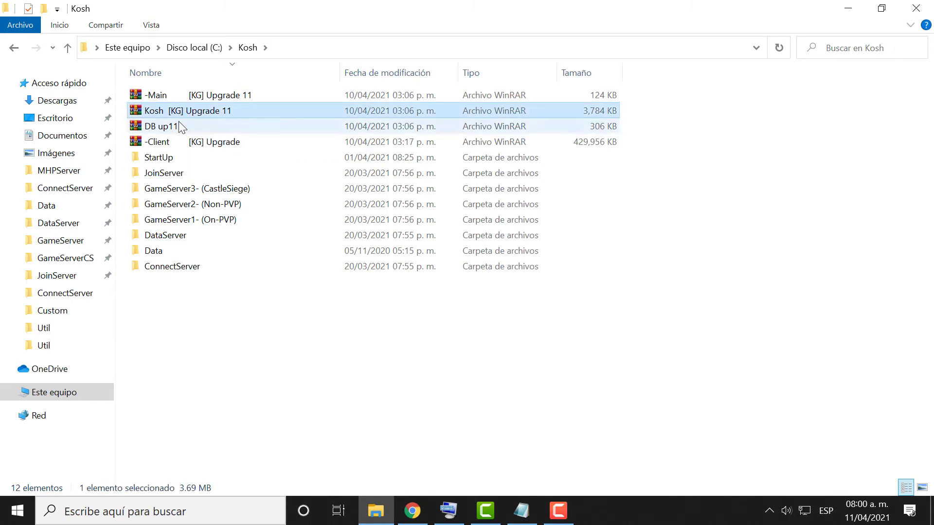
left_click(181, 97)
right_click(179, 95)
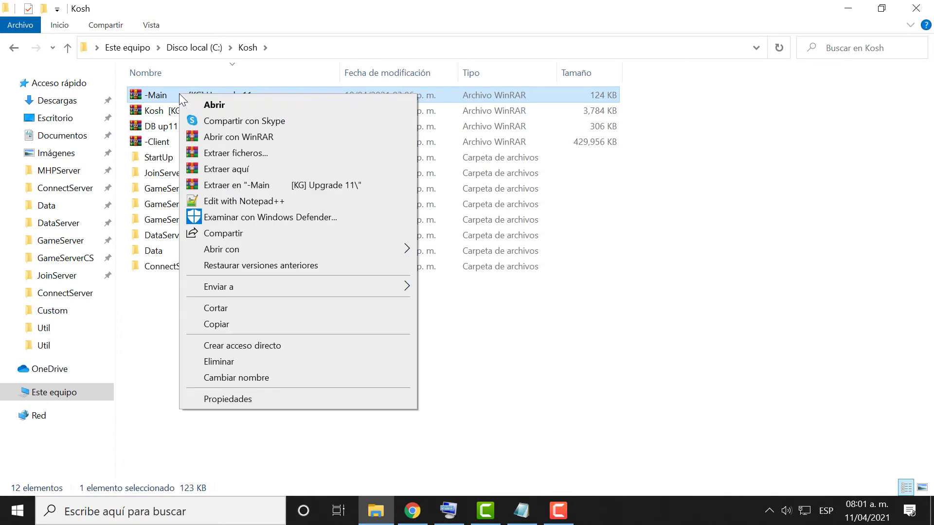
left_click(226, 167)
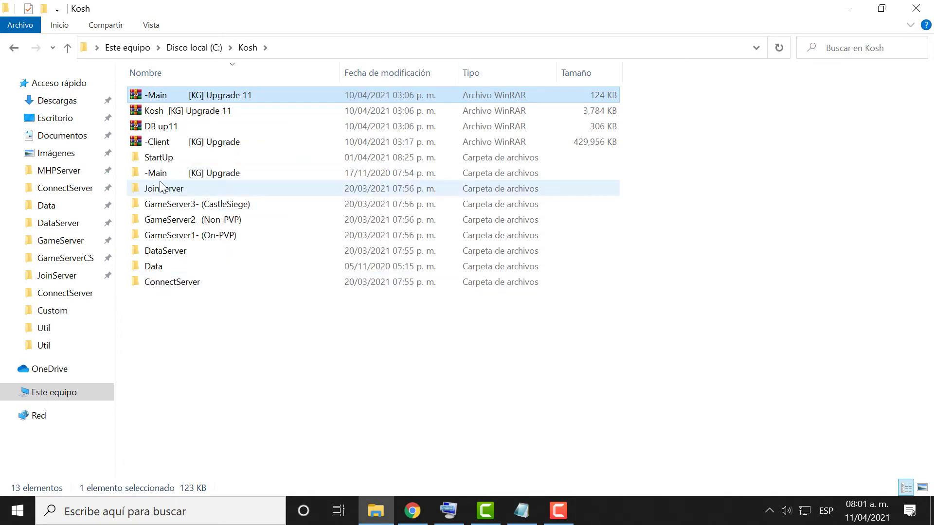
left_click(153, 176)
left_click(155, 130)
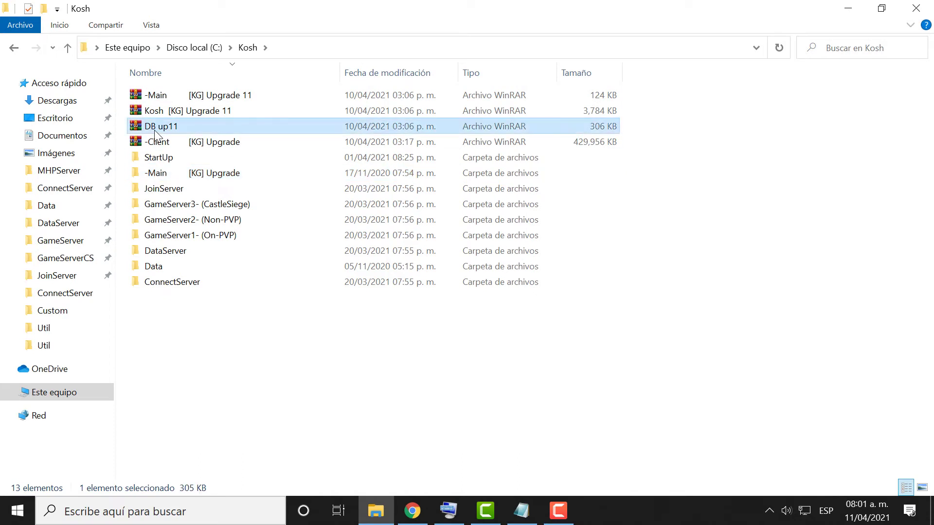
Create a new folder named DB inside Kosh.
right_click(202, 333)
mouse_move(241, 297)
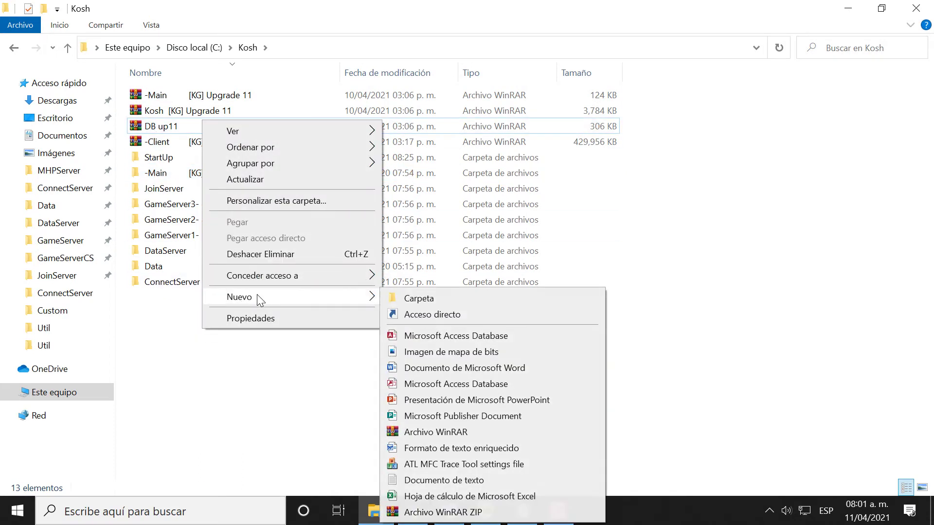
left_click(407, 296)
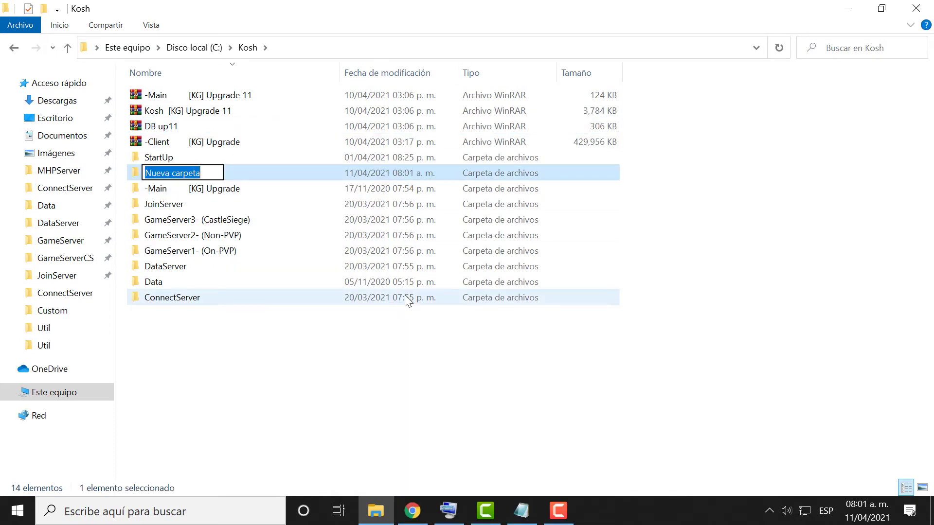
type("DB")
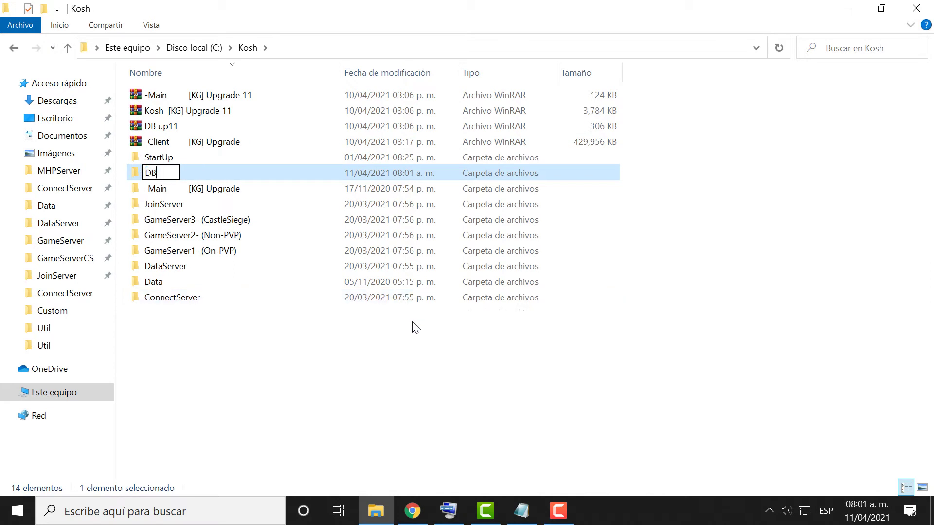
left_click(410, 331)
Copy the database files from the DB up11 archive into the new DB folder.
double_click(164, 127)
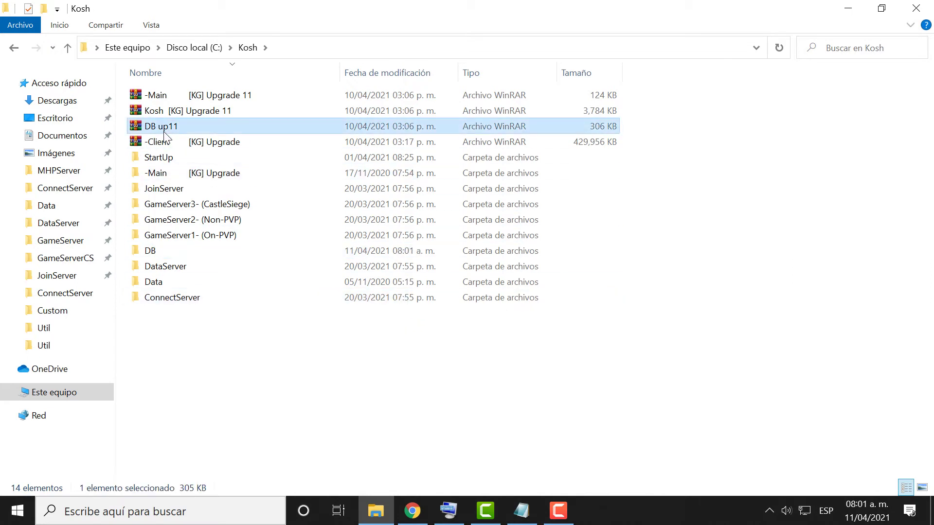
left_click_drag(397, 241, 631, 238)
left_click_drag(407, 438, 147, 254)
double_click(146, 253)
left_click(11, 50)
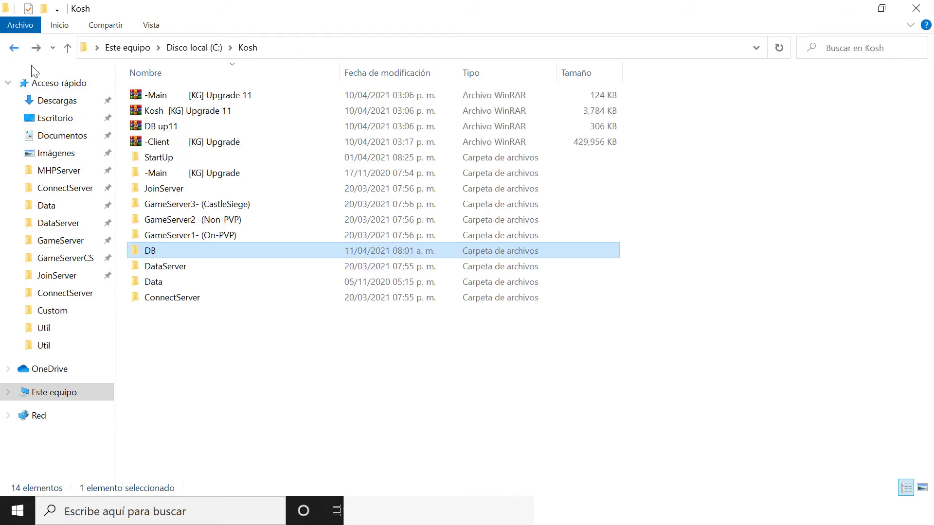
left_click(245, 353)
Extract the -Client archive into Kosh and minimize the WinRAR windows.
left_click(191, 147)
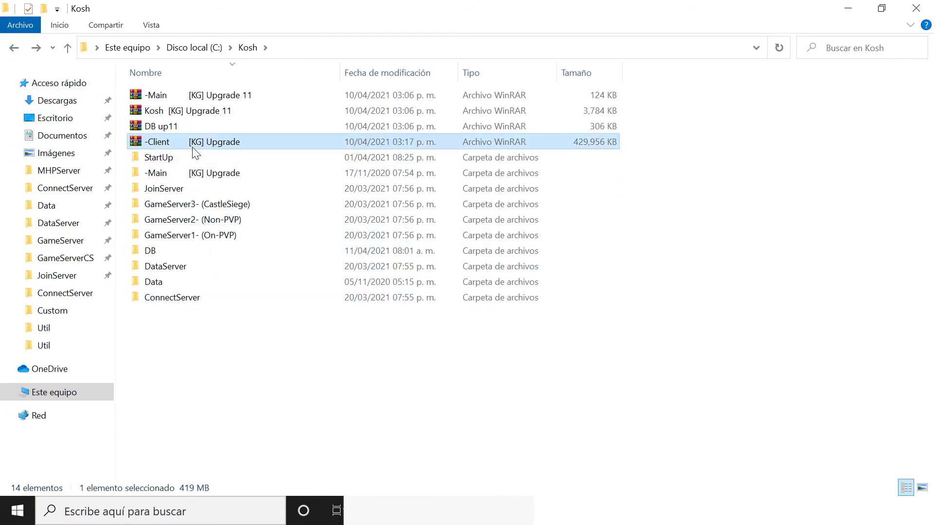
right_click(191, 147)
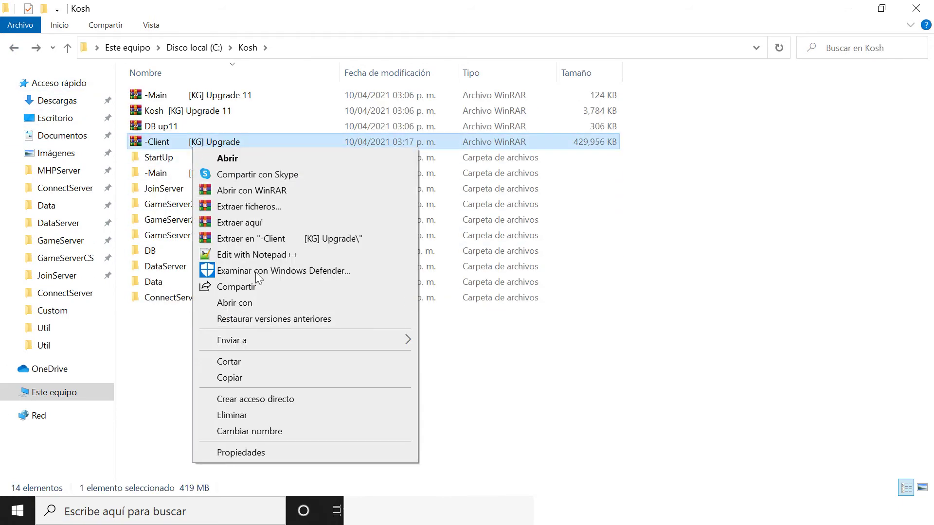
left_click(249, 224)
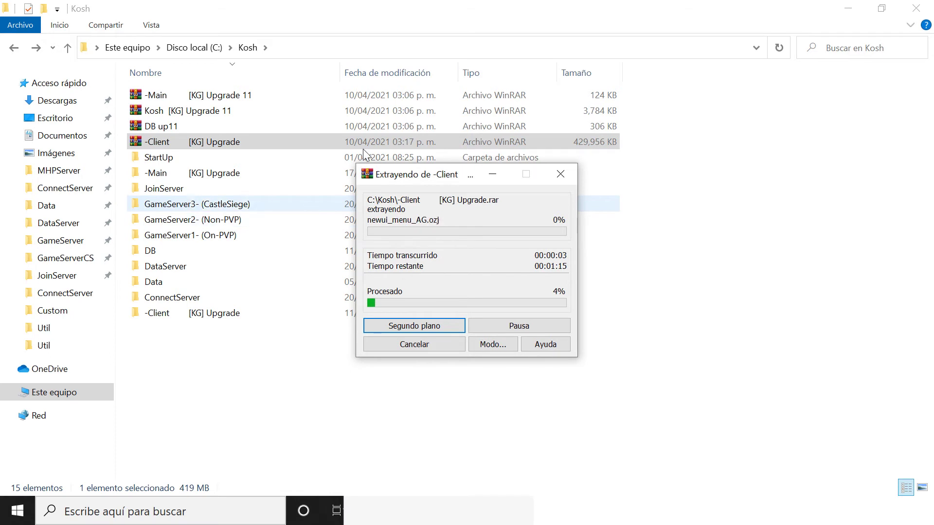
left_click(502, 170)
left_click(433, 501)
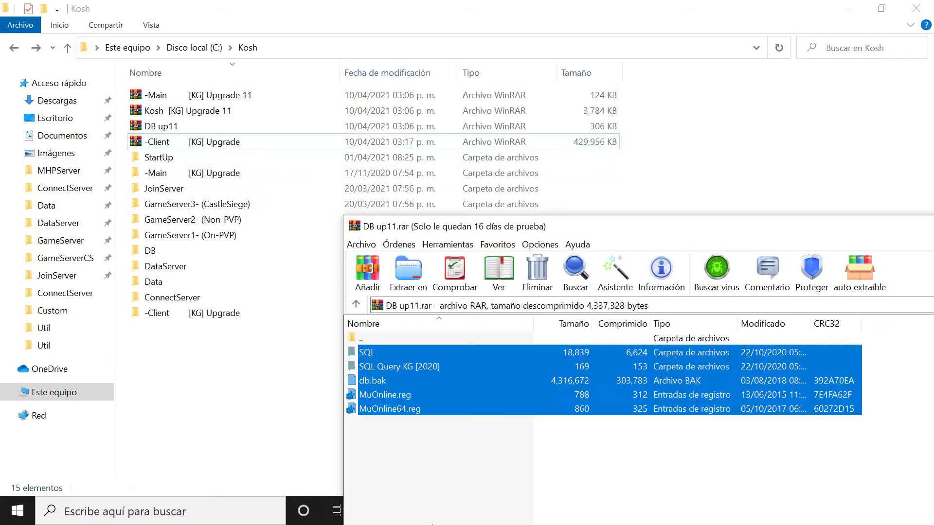
left_click_drag(886, 305, 543, 246)
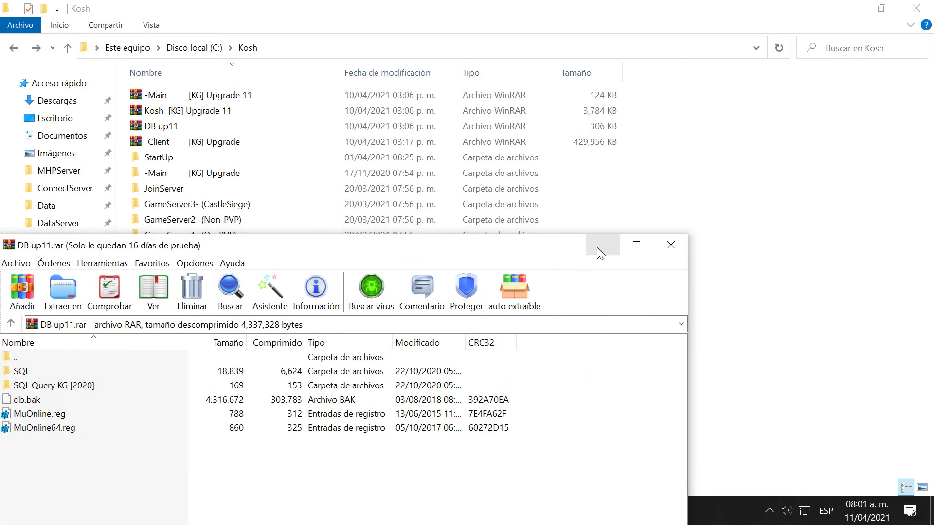
left_click(599, 244)
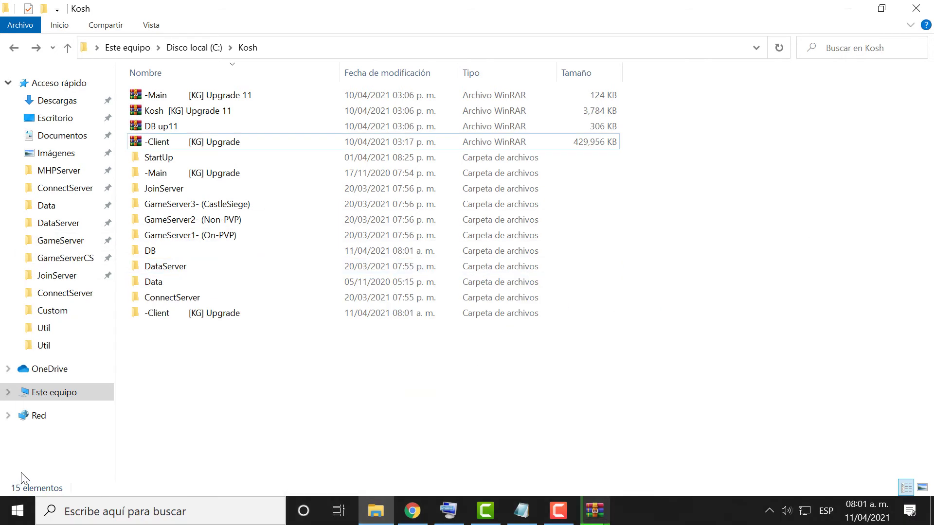
left_click(18, 510)
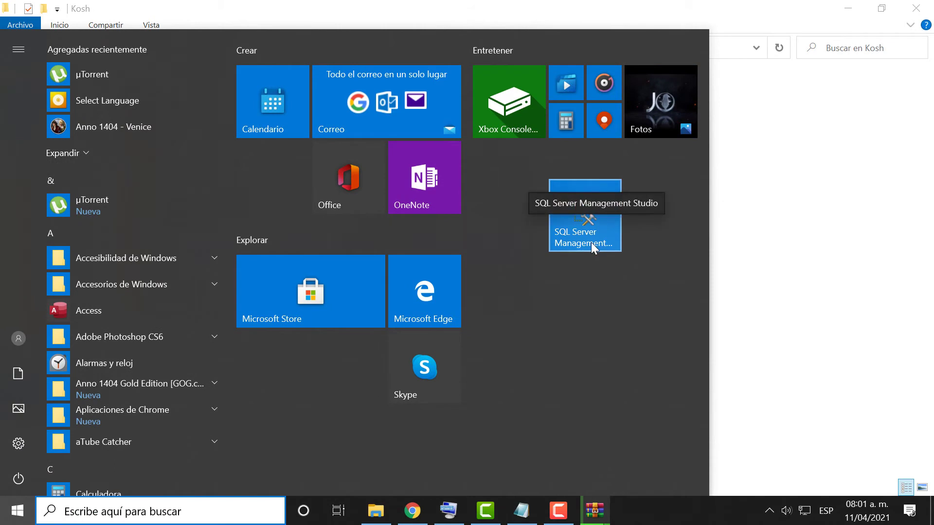
Launch SQL Server Management Studio, connect to the local server and expand Databases.
left_click(590, 242)
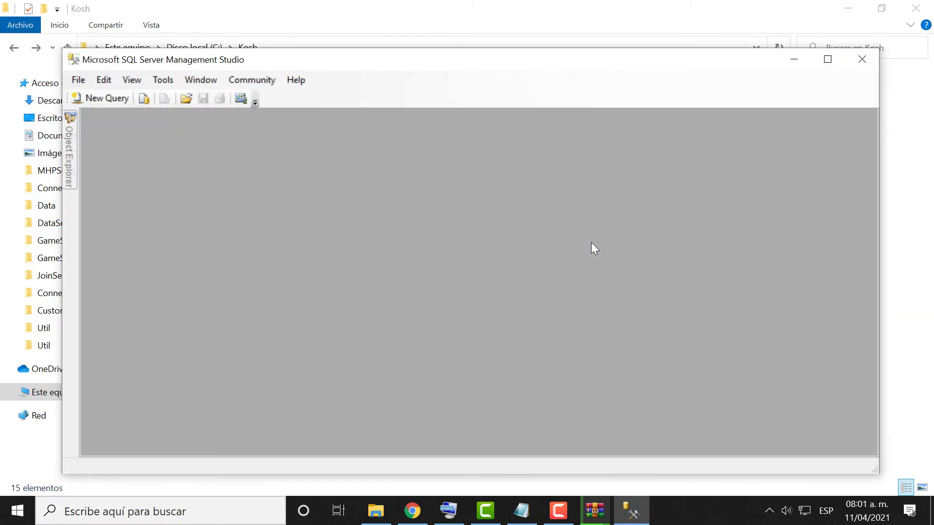
left_click(396, 282)
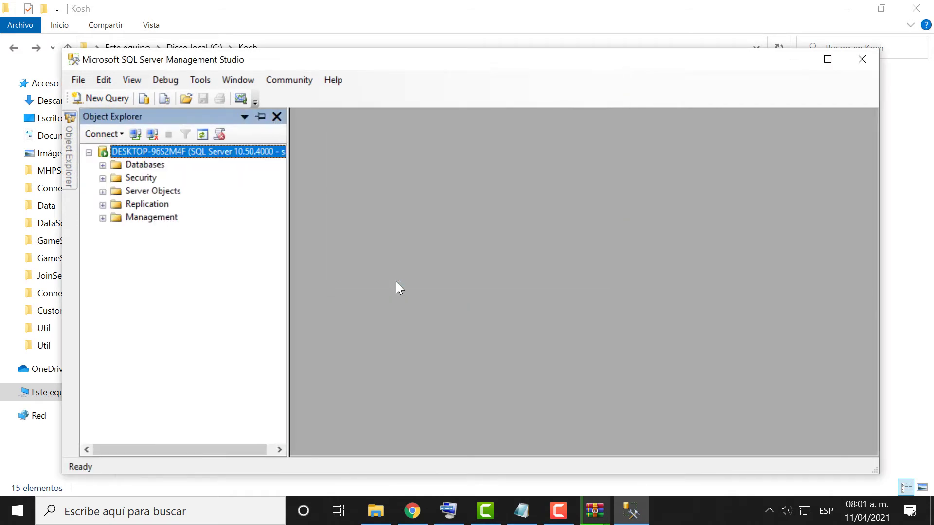
left_click(102, 165)
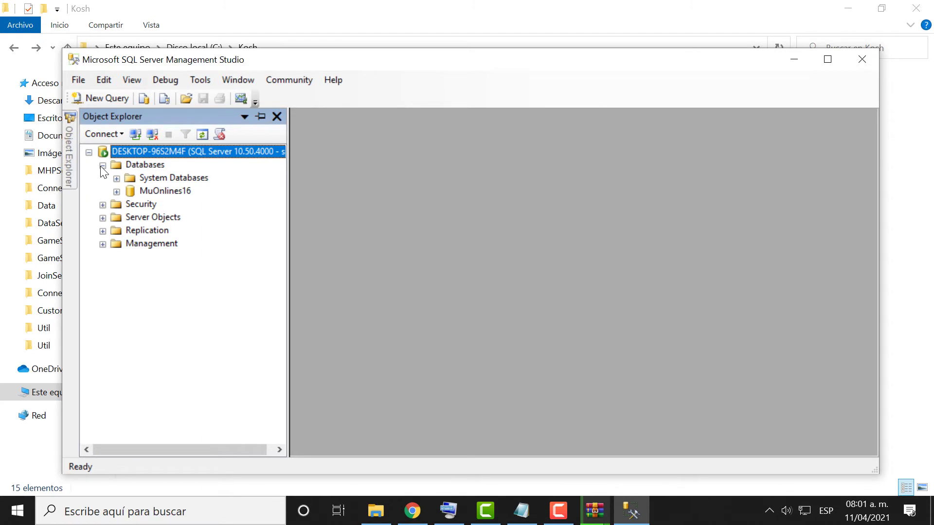
Choose New Database from the Databases folder's context menu.
left_click(150, 165)
right_click(150, 164)
left_click(165, 174)
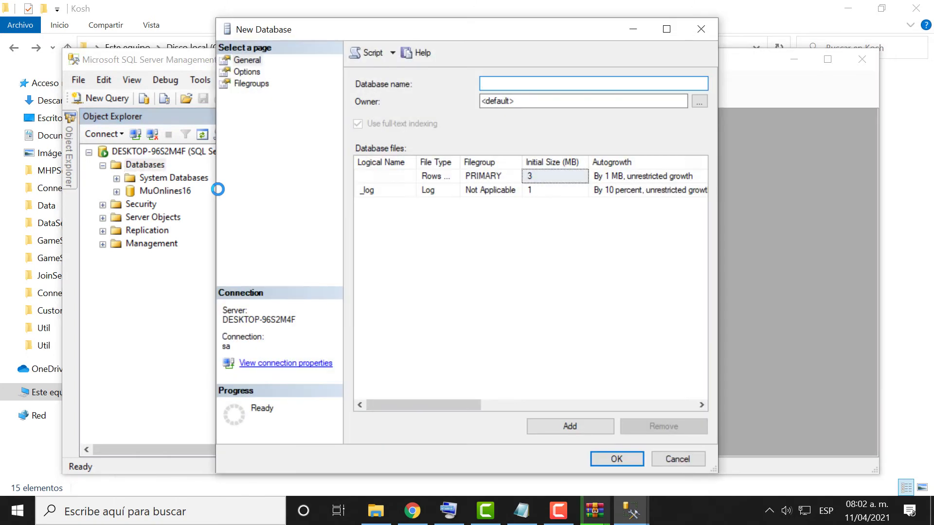
Enter MuOnline as the database name and confirm.
type("MuOnli")
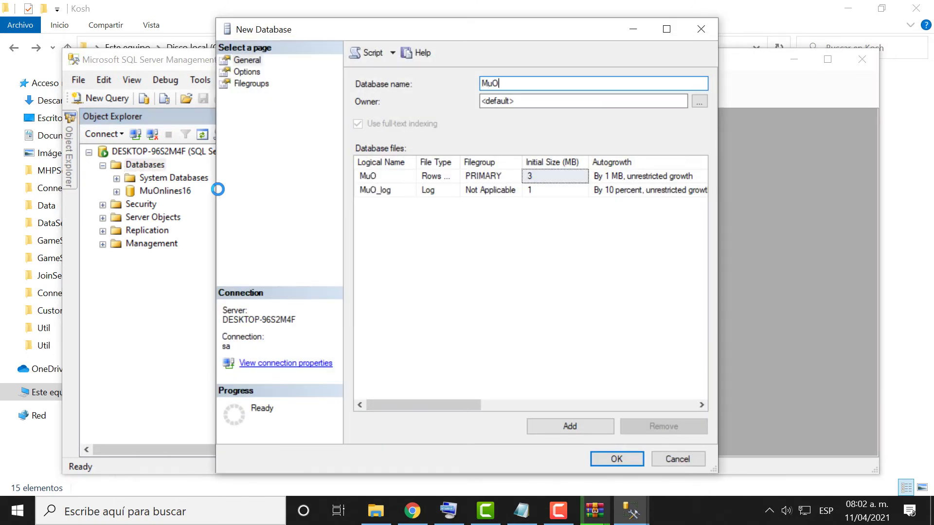
type("ne")
key("Return")
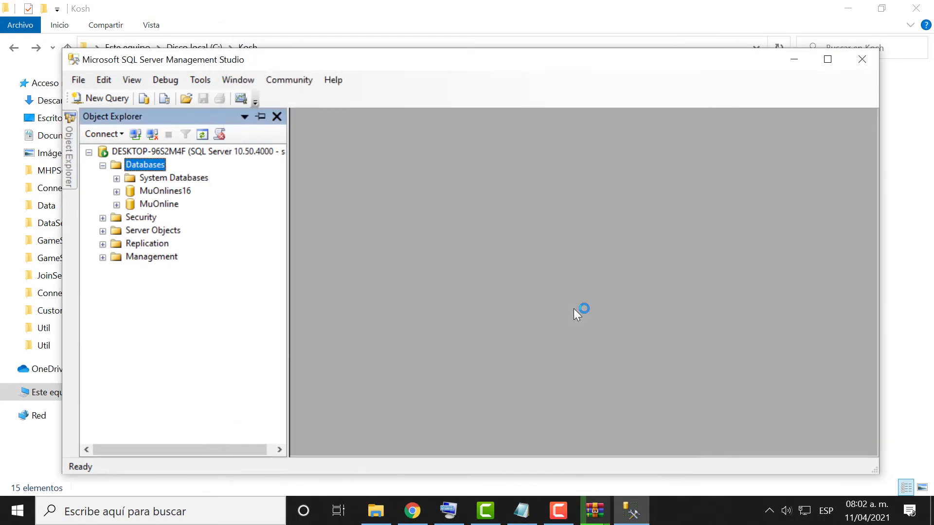
Open Tasks > Restore > Database for the MuOnline database.
left_click(159, 204)
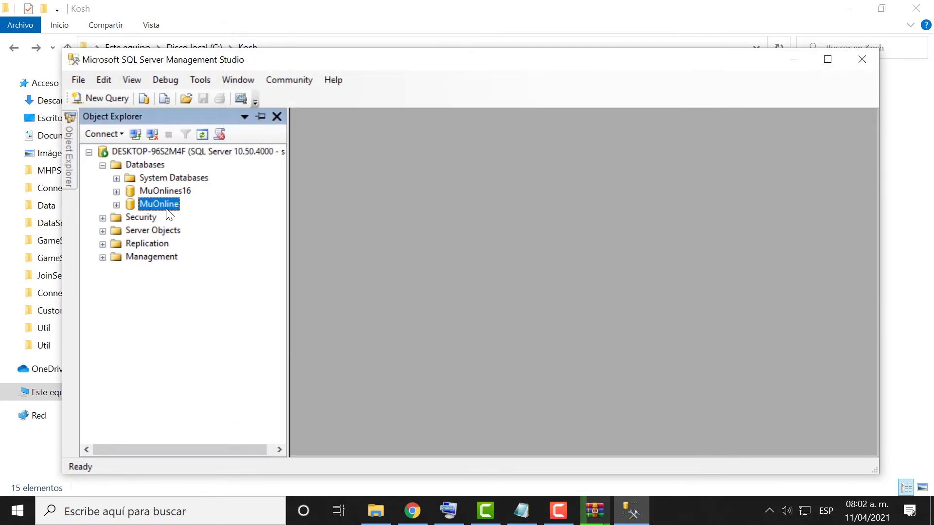
right_click(165, 205)
mouse_move(241, 270)
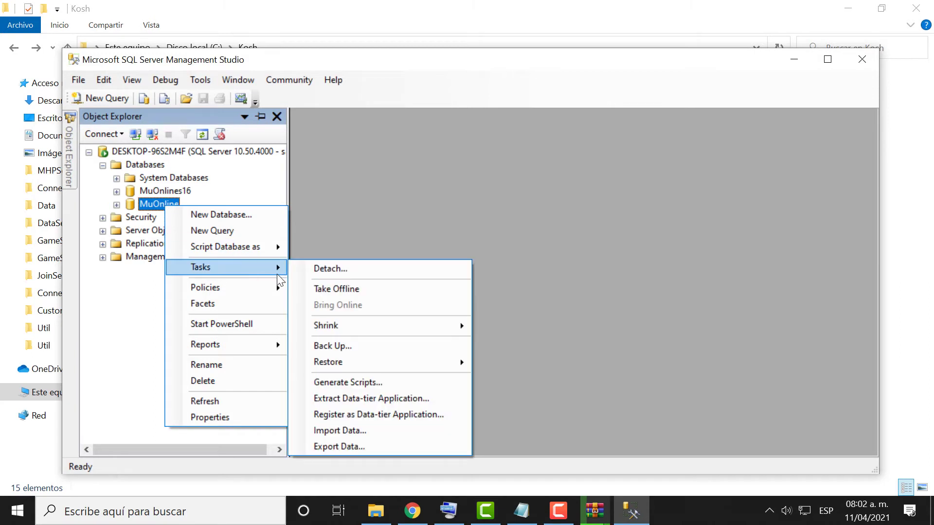
mouse_move(384, 363)
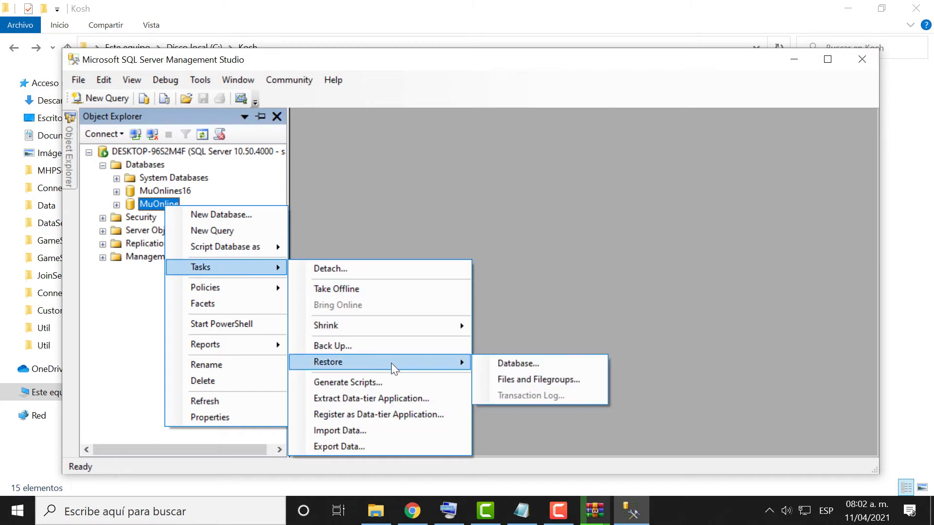
left_click(516, 363)
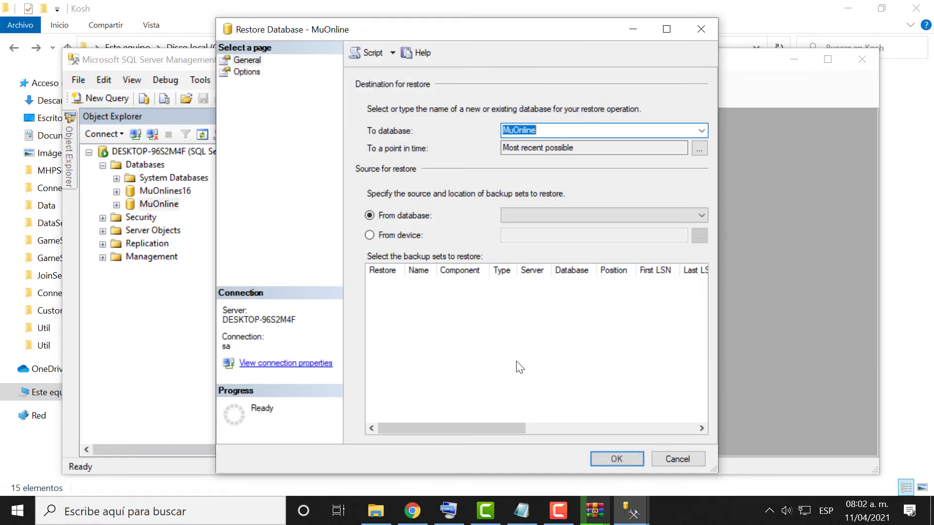
Restore from device and browse to db.bak in C:\Kosh\DB.
left_click(416, 237)
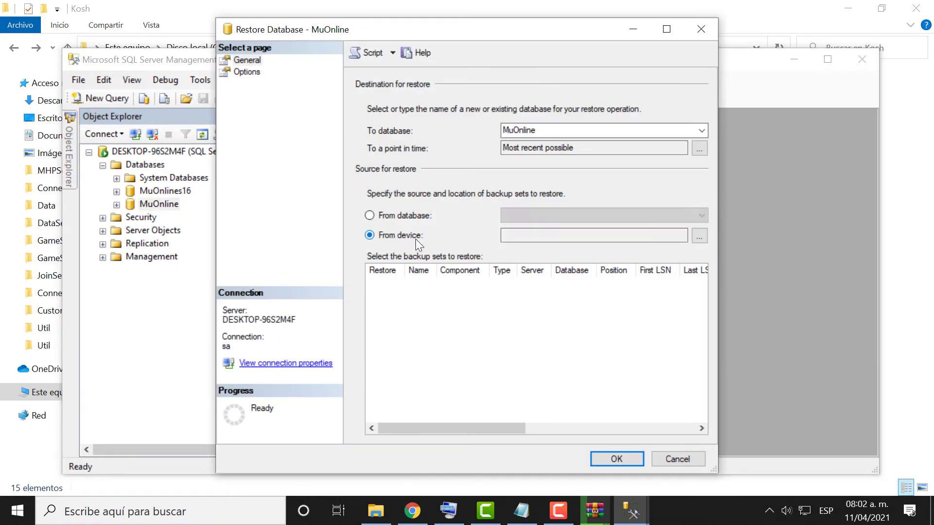
left_click(698, 236)
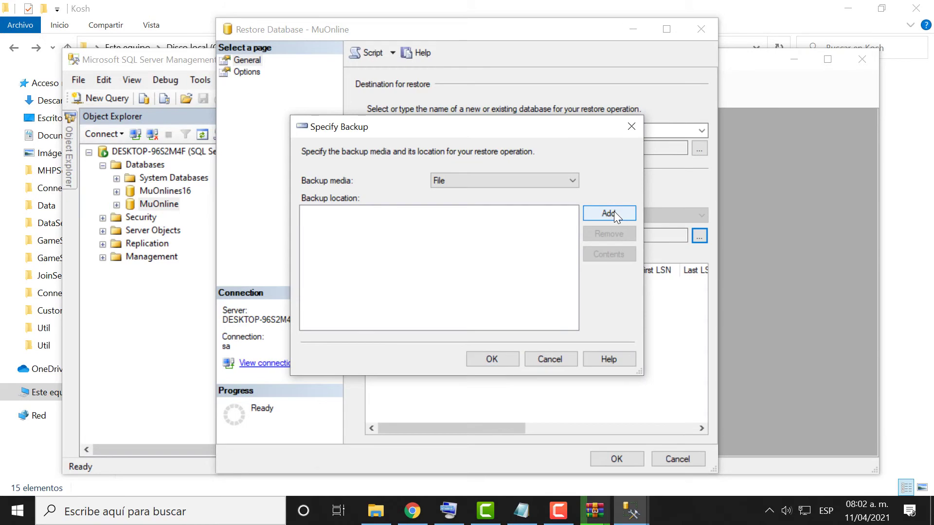
left_click(613, 213)
scroll(430, 166, "up", 9)
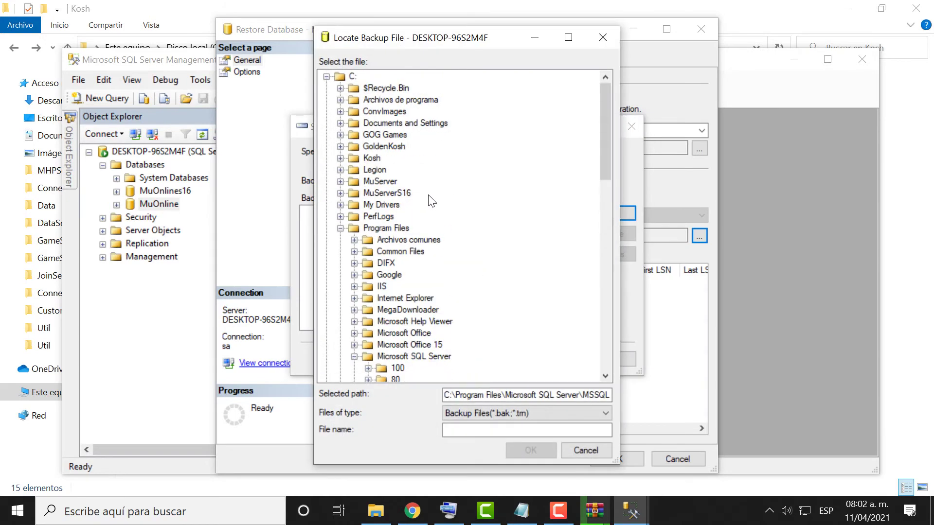
left_click(339, 158)
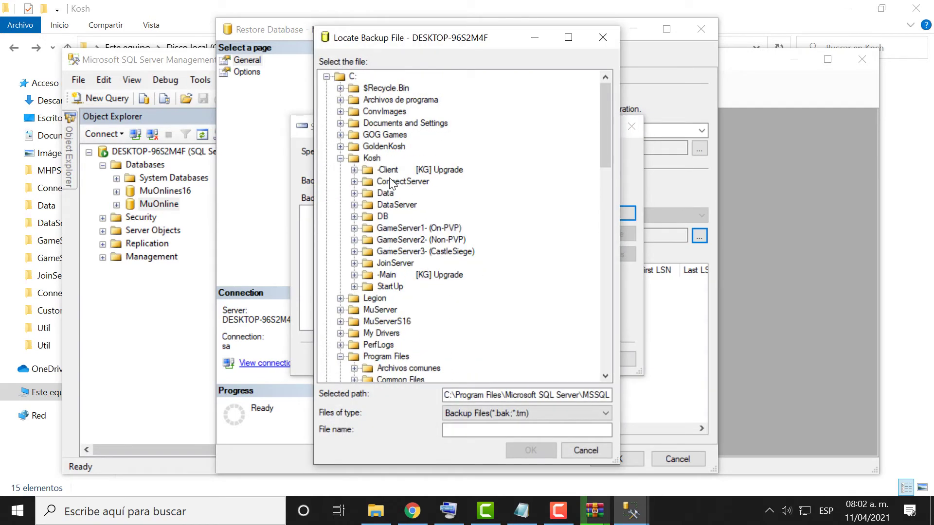
left_click(382, 217)
left_click(354, 216)
left_click(403, 251)
Copy the C:\Kosh\DB path, confirm db.bak, and tick the full backup set.
left_click_drag(504, 400, 444, 394)
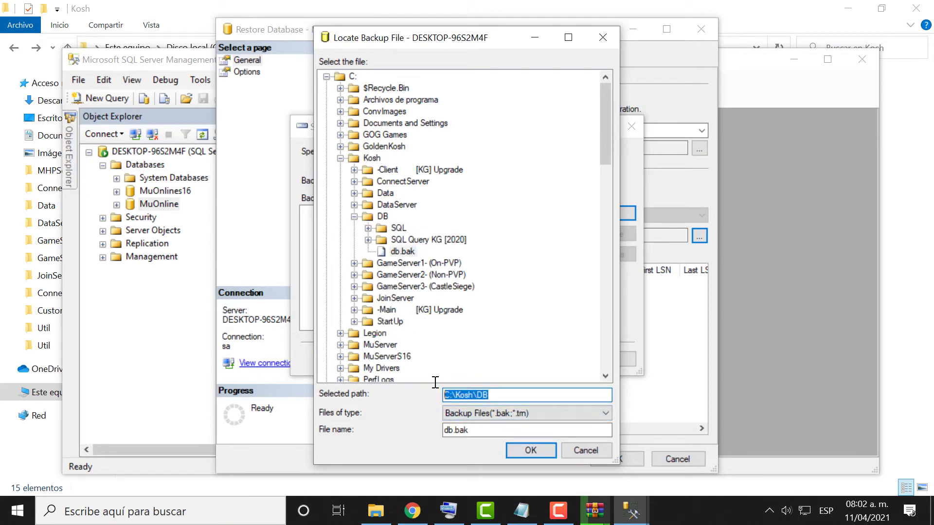
right_click(462, 398)
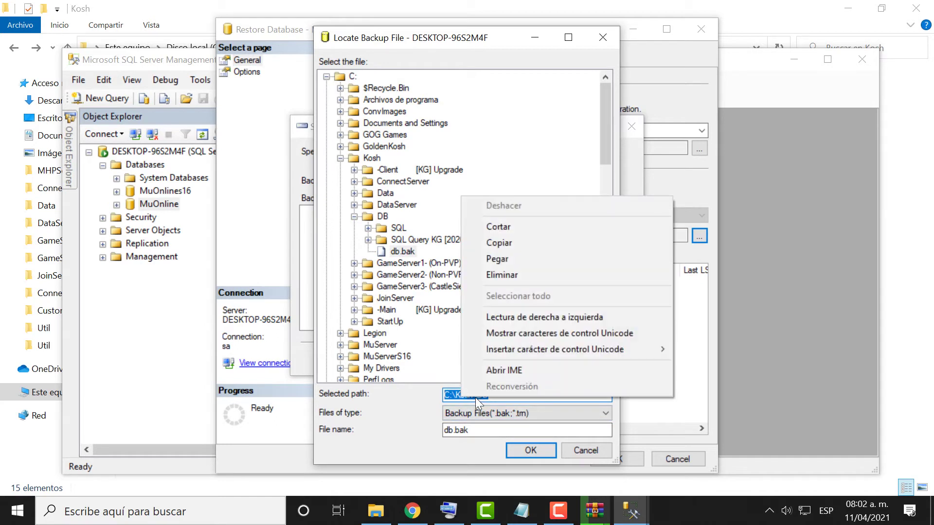
left_click(509, 241)
left_click(401, 253)
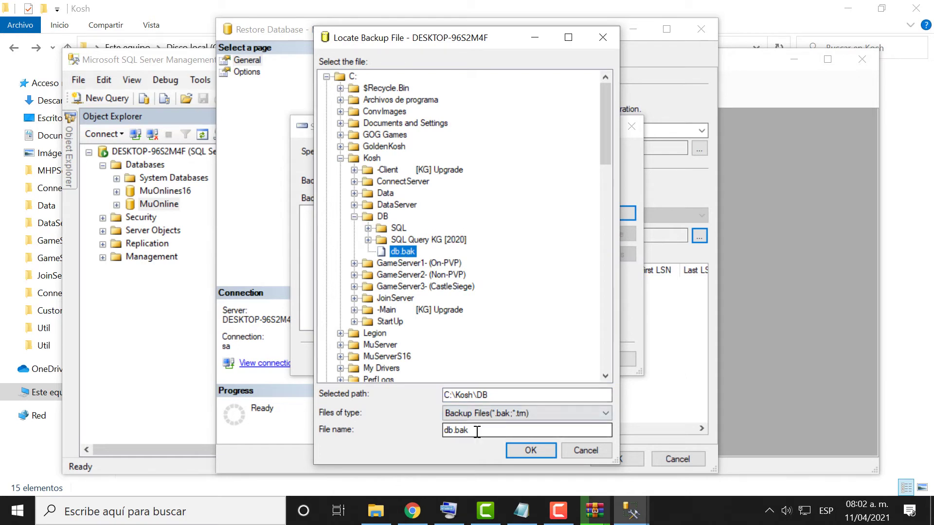
left_click(529, 452)
left_click(492, 358)
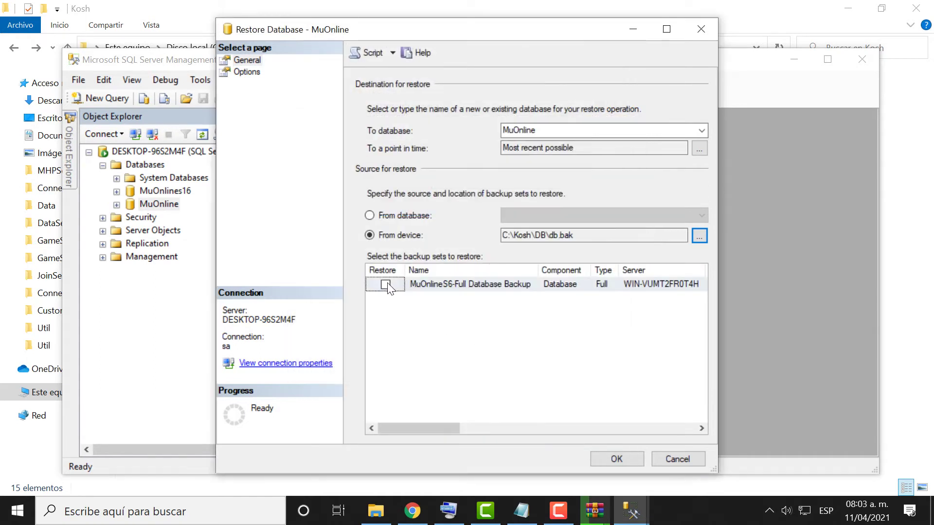
left_click(385, 284)
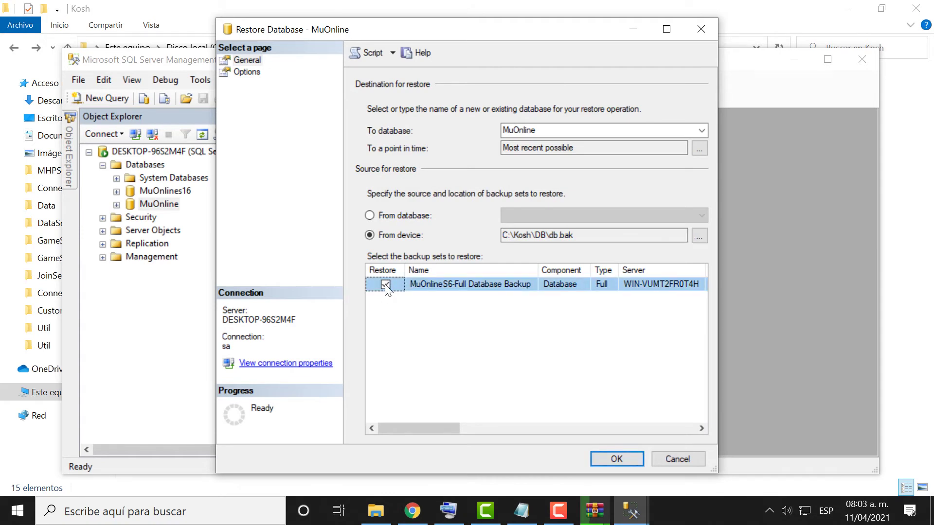
In restore Options, allow overwriting and put the data file in C:\Kosh\DB.
left_click(253, 73)
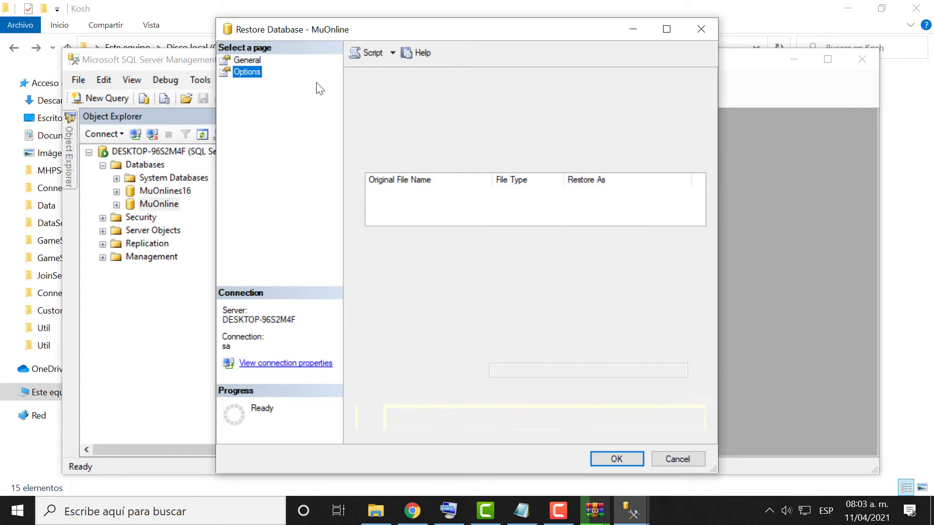
left_click(369, 104)
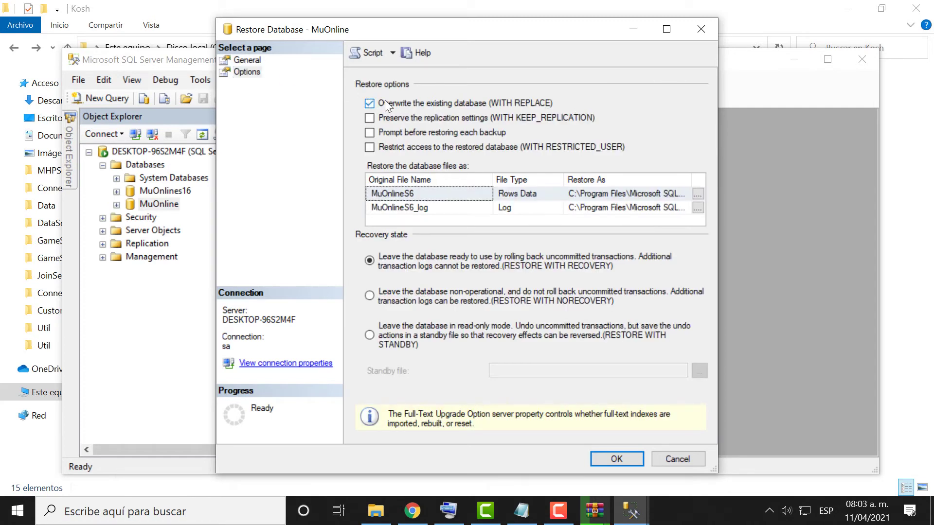
double_click(565, 193)
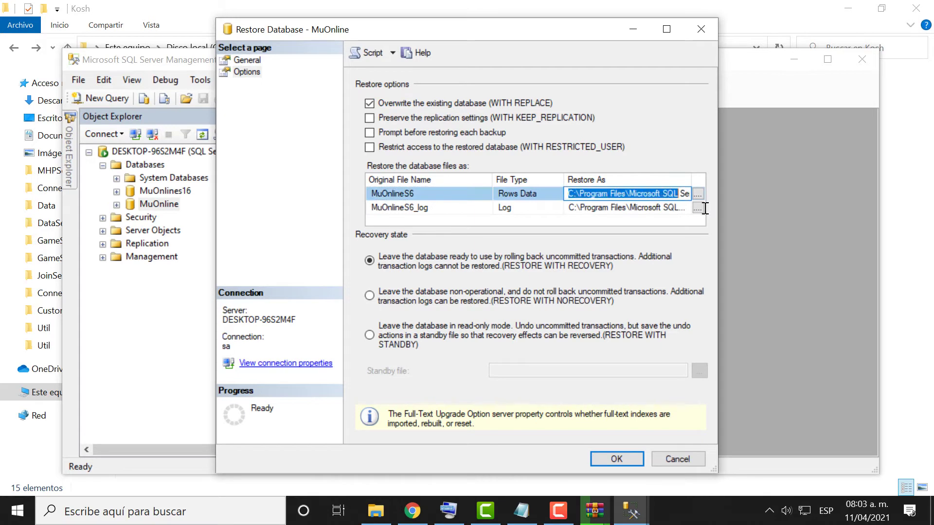
left_click(628, 195, "shift")
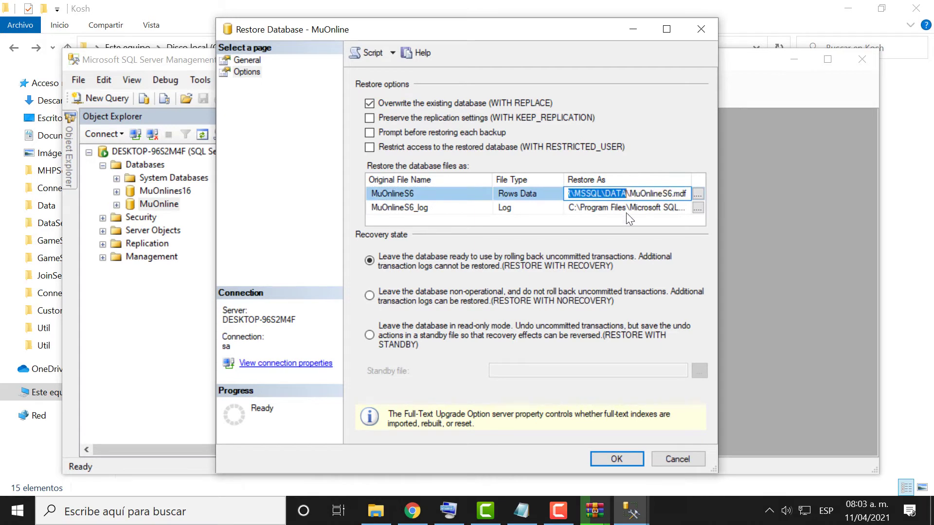
key("ctrl+v")
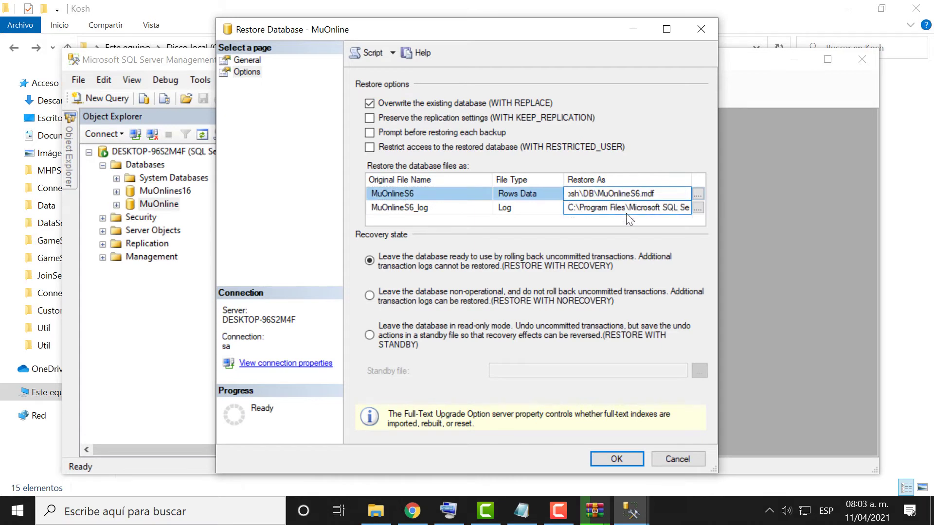
Put the log file in C:\Kosh\DB too and run the restore.
left_click(625, 213)
left_click(593, 190)
left_click_drag(567, 194, 632, 215)
left_click(589, 209)
key("BackSpace")
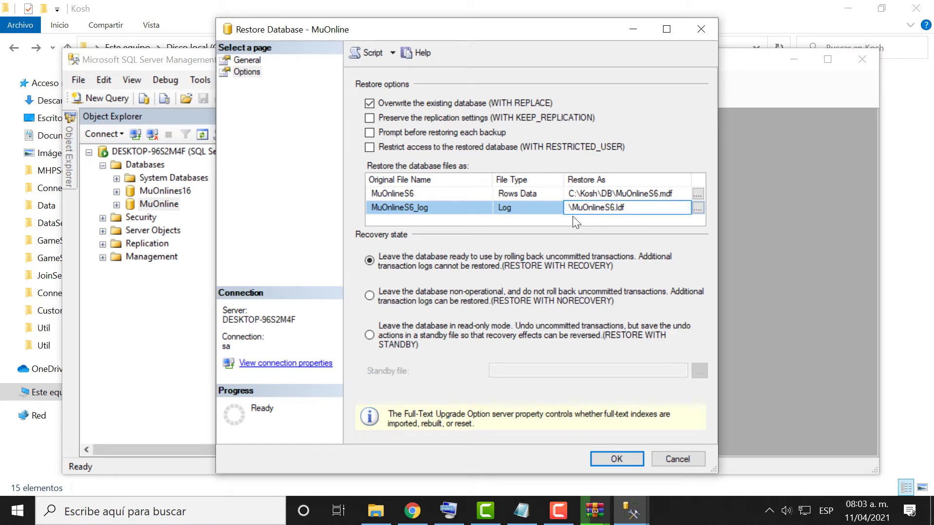
key("ctrl+v")
left_click_drag(673, 206, 544, 178)
left_click(672, 190)
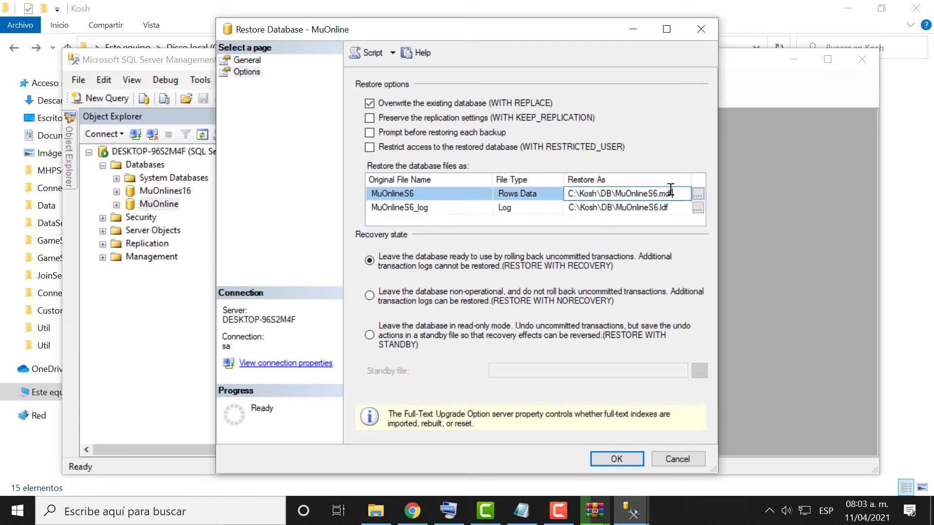
left_click(617, 458)
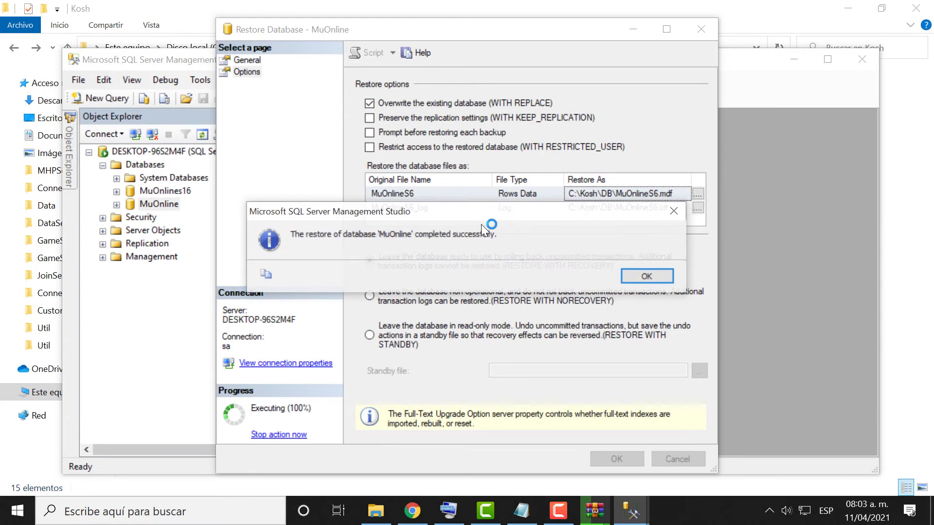
Dismiss the success message and browse the MuOnline database's tables list.
left_click(648, 277)
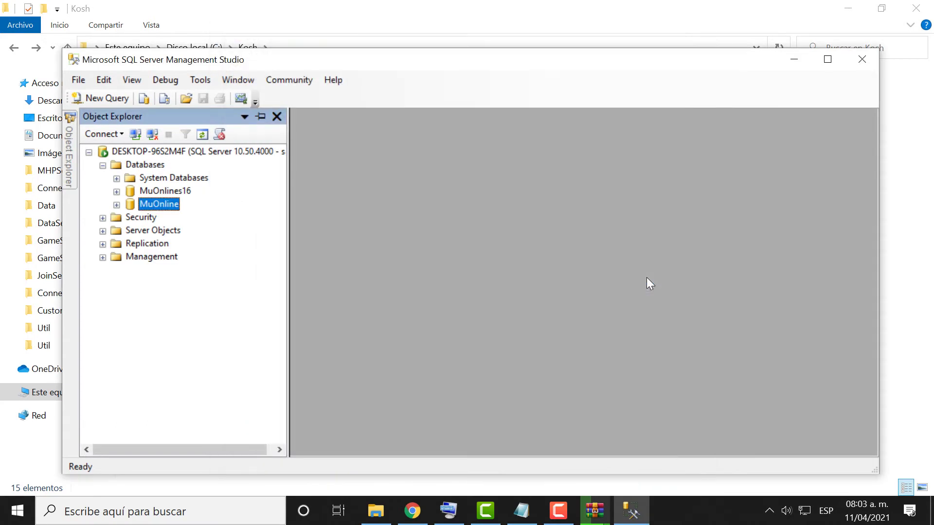
left_click(117, 205)
left_click(130, 232)
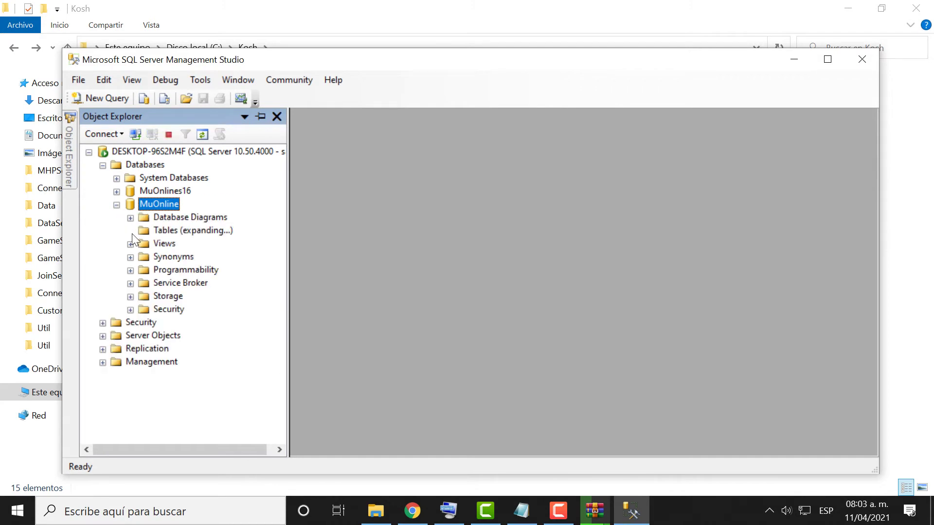
scroll(195, 255, "down", 10)
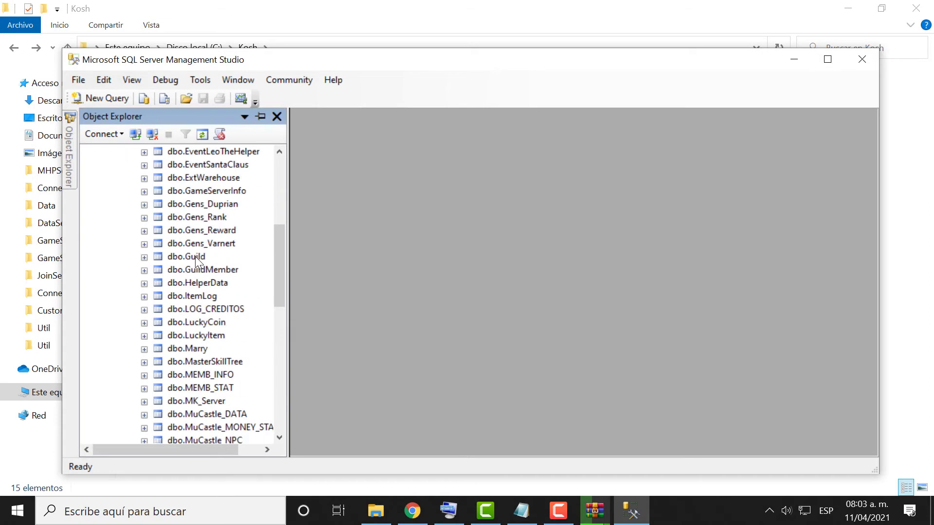
scroll(185, 345, "down", 5)
scroll(185, 345, "up", 14)
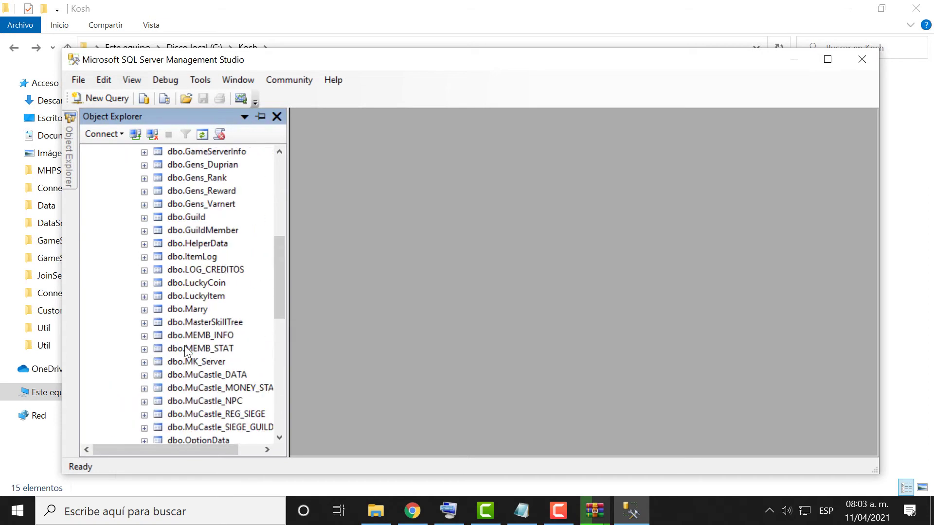
scroll(185, 345, "up", 3)
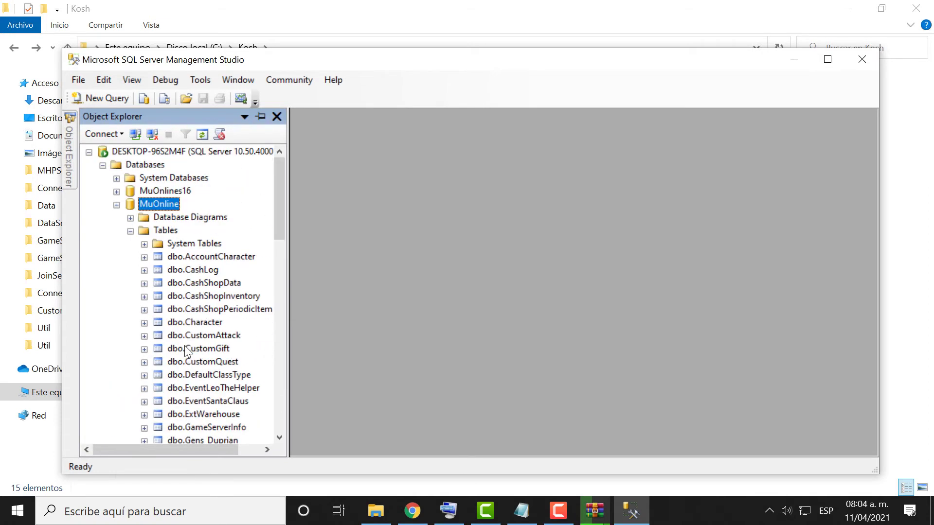
Collapse the MuOnline nodes and close SQL Server Management Studio.
left_click(130, 230)
left_click(116, 204)
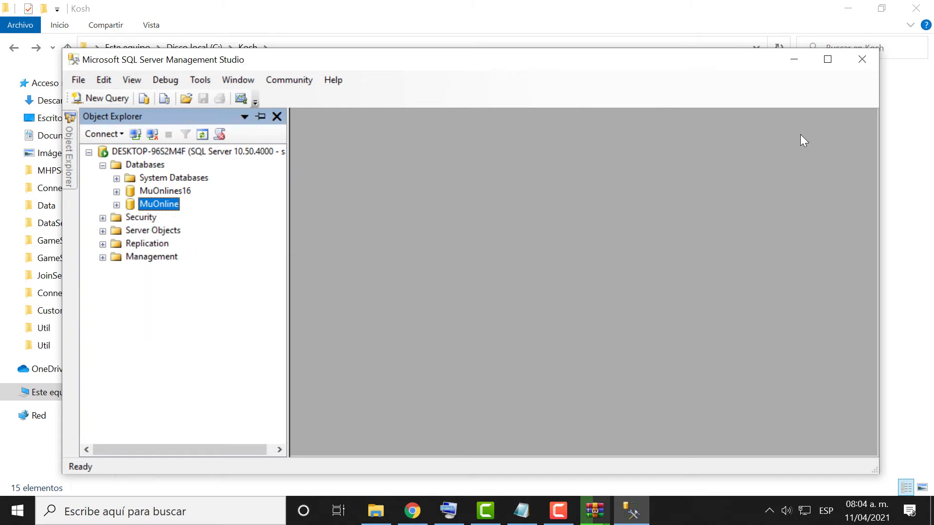
key("alt+F4")
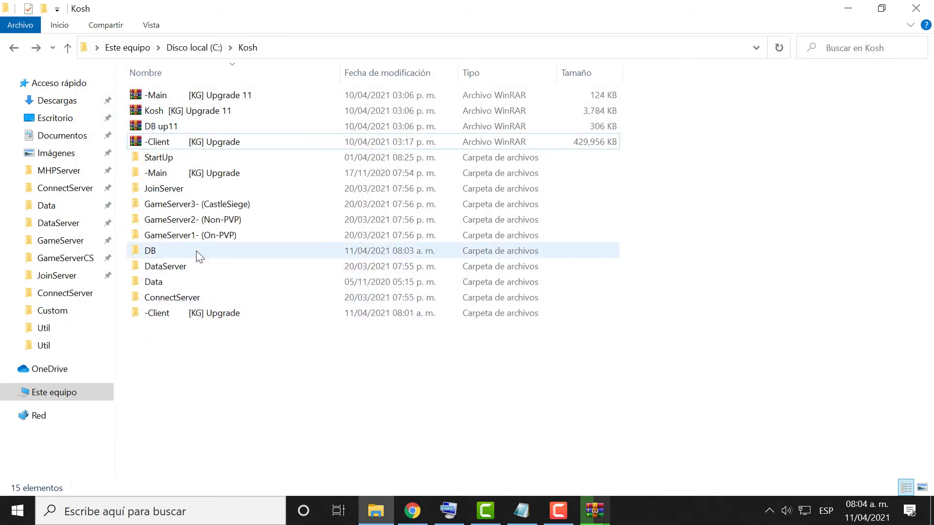
Open the DB folder and look over the MuOnline and MuOnline64 registry files.
double_click(197, 250)
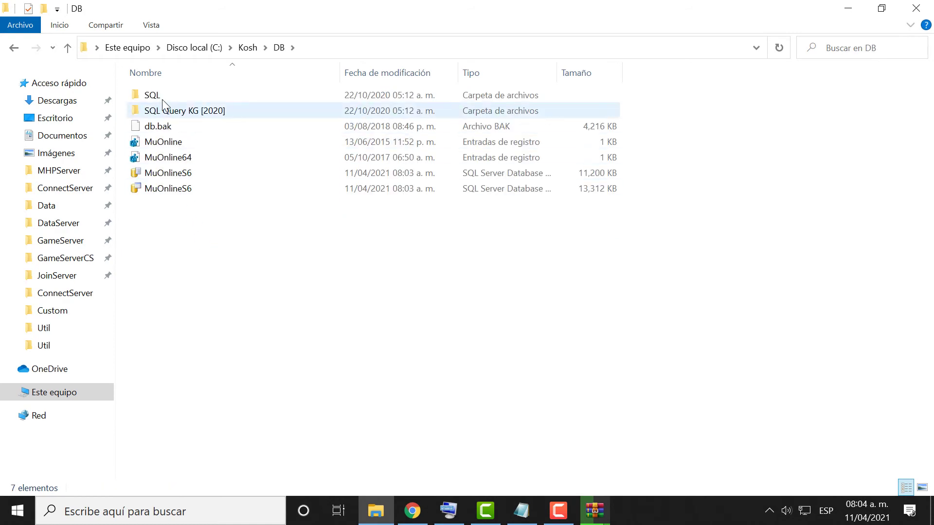
left_click(176, 143)
left_click(178, 157)
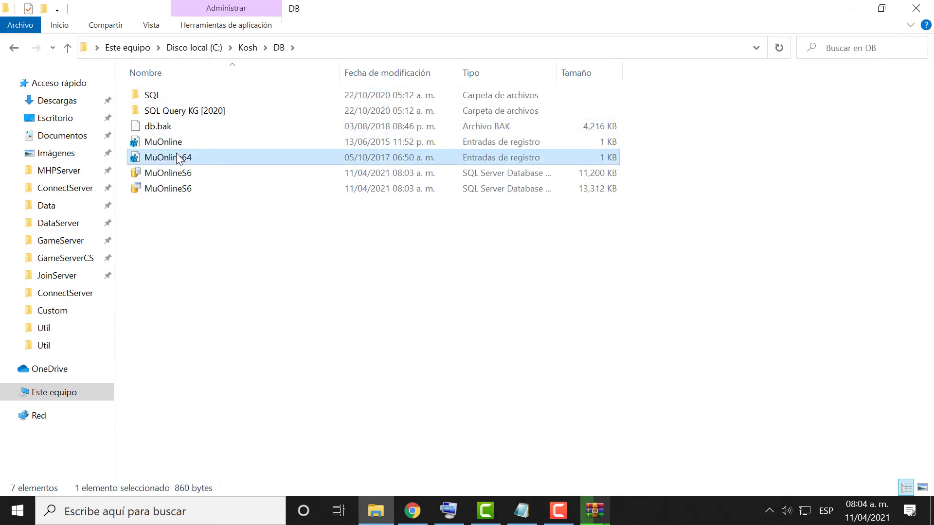
left_click(196, 237)
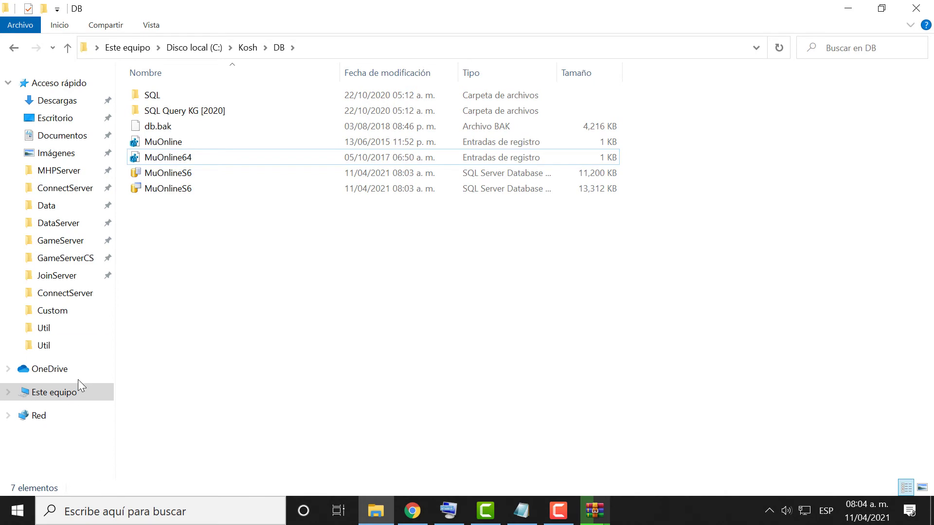
Check This PC's properties to confirm the system is 64-bit.
right_click(69, 397)
left_click(123, 383)
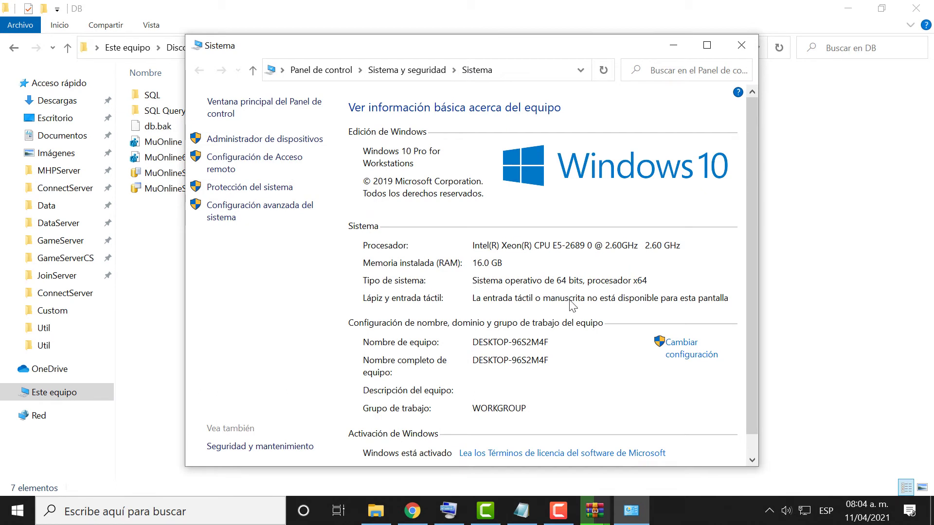
left_click(674, 45)
left_click(260, 159)
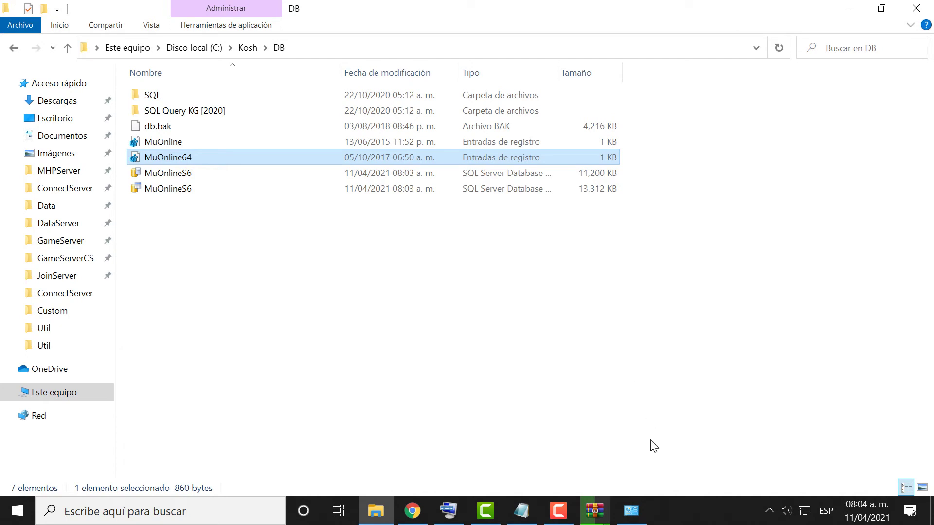
left_click(635, 509)
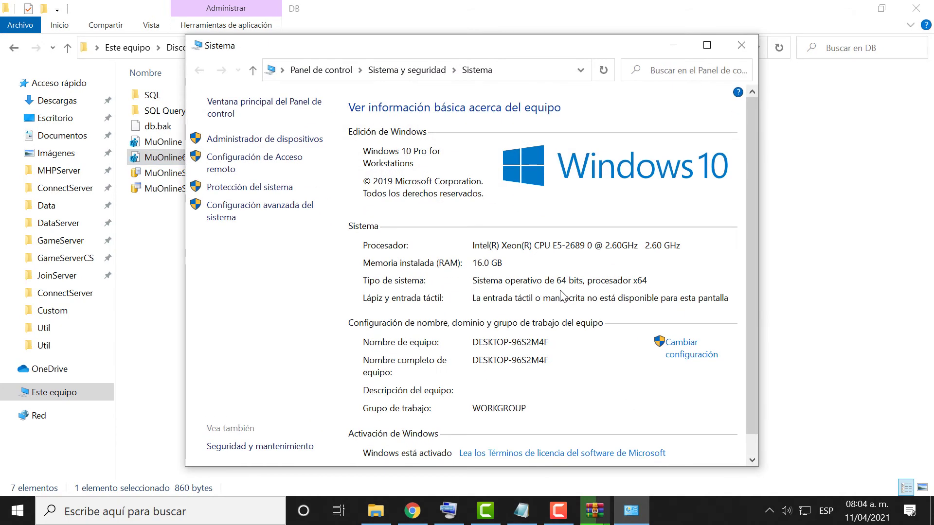
left_click(674, 46)
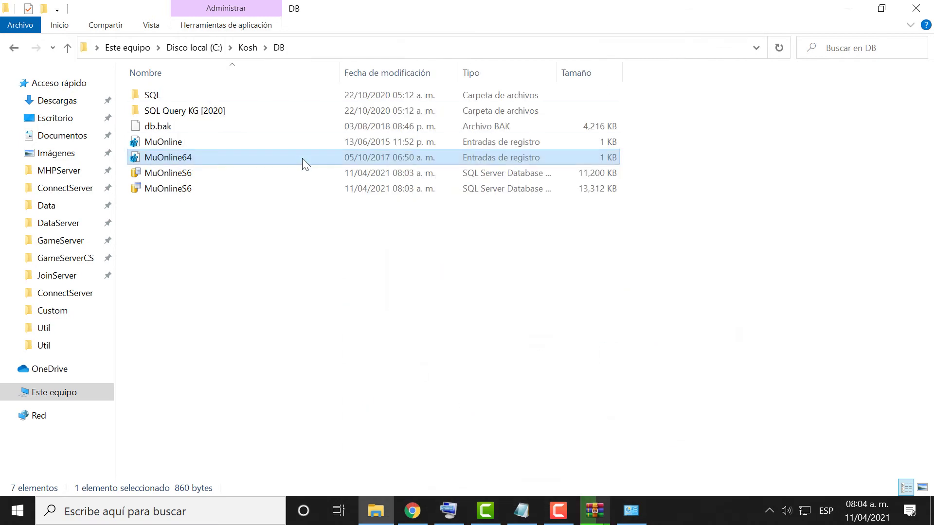
Import MuOnline64.reg into the Windows registry and accept the confirmation.
left_click(302, 146)
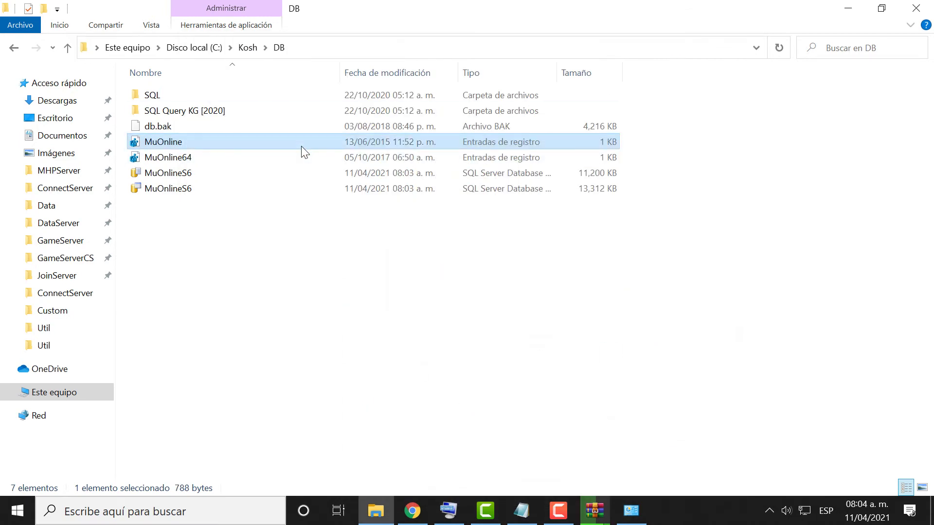
left_click(305, 153)
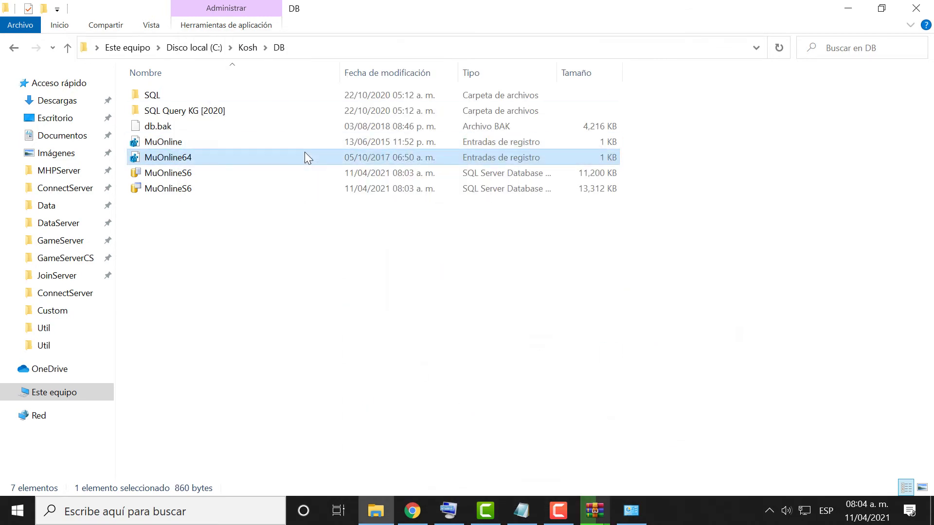
double_click(304, 151)
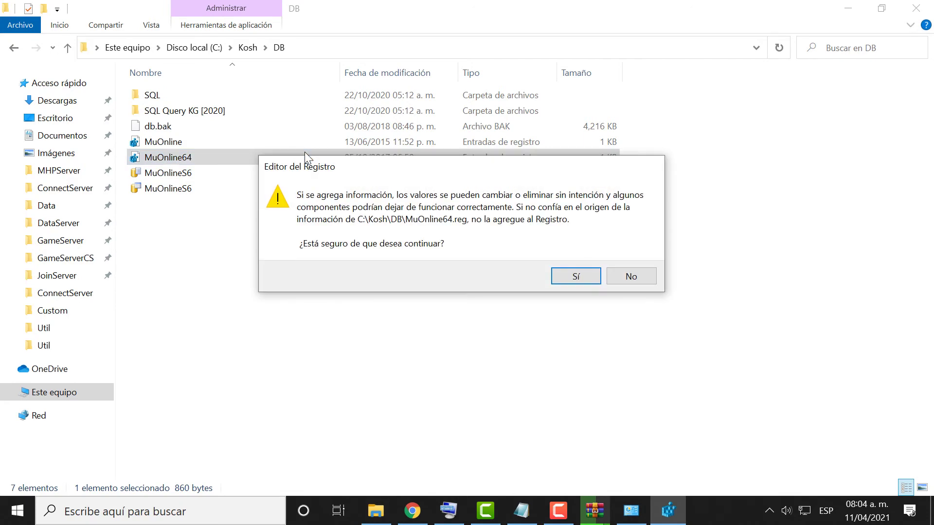
key("Return")
left_click(623, 263)
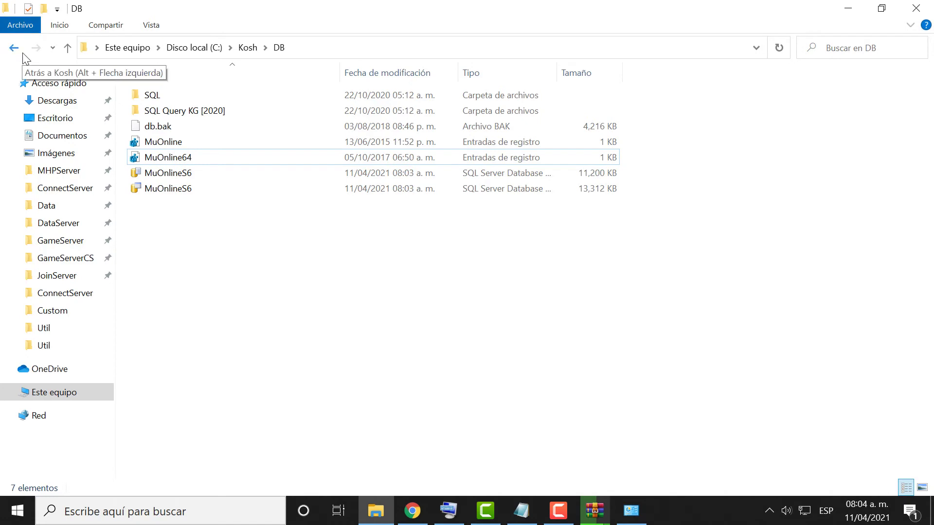
Browse SQL Query KG [2020], selecting the StartItem and Marriage scripts, then return to DB.
double_click(178, 111)
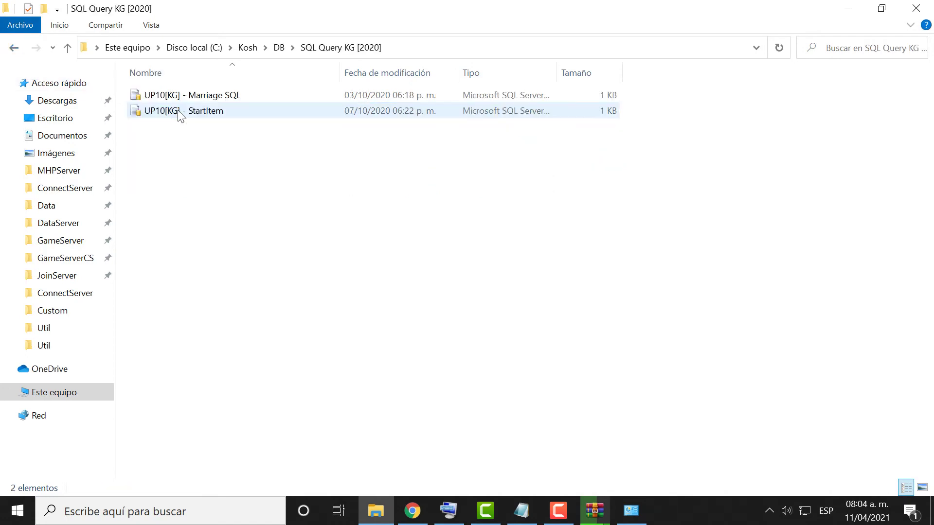
left_click(159, 108)
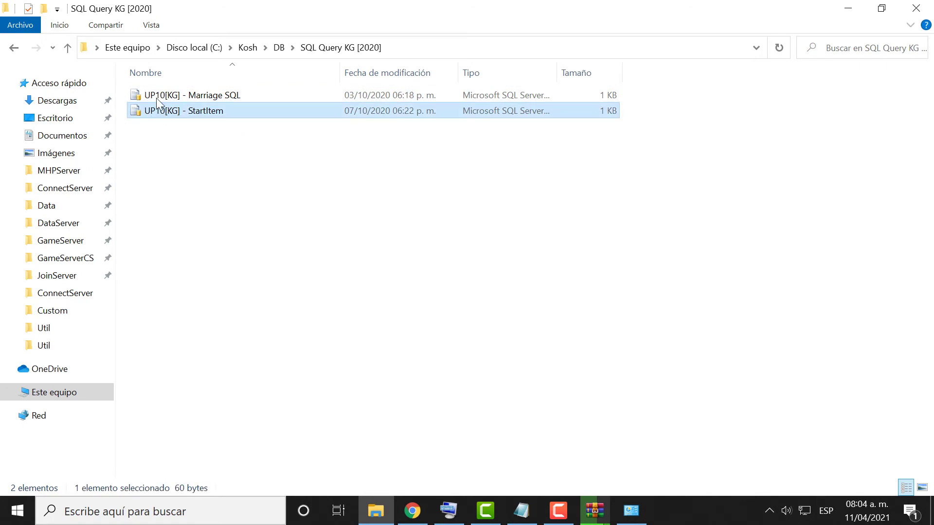
left_click(154, 95)
left_click(16, 48)
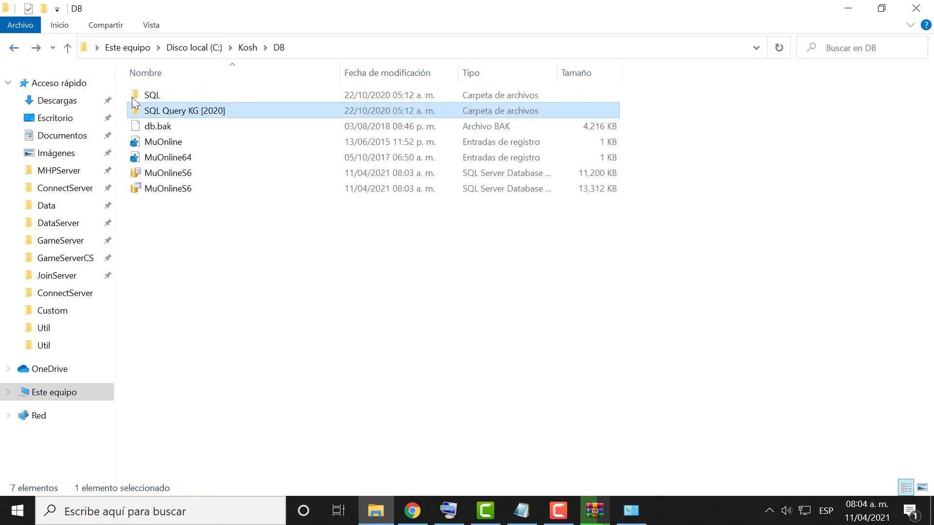
Look through the 21 SQL update scripts, return to DB, and open the Start menu.
double_click(137, 98)
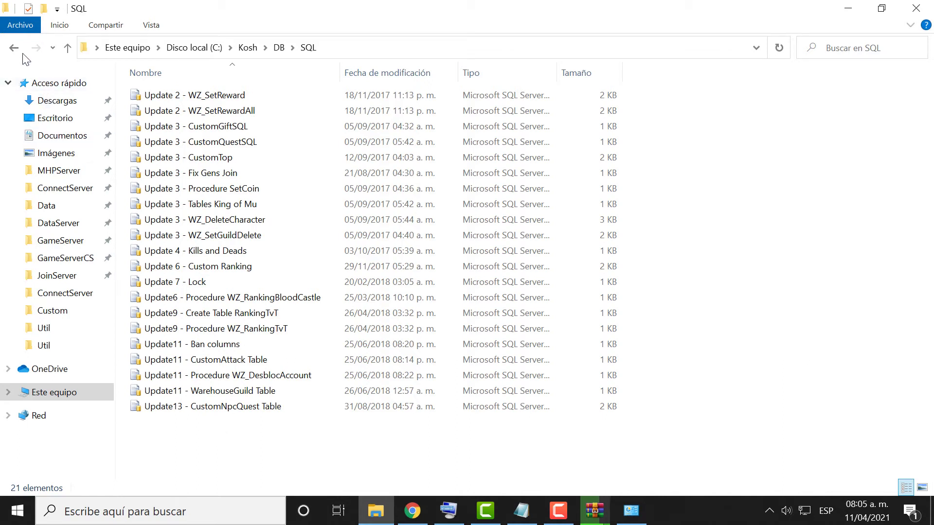
key("alt+Left")
key("super")
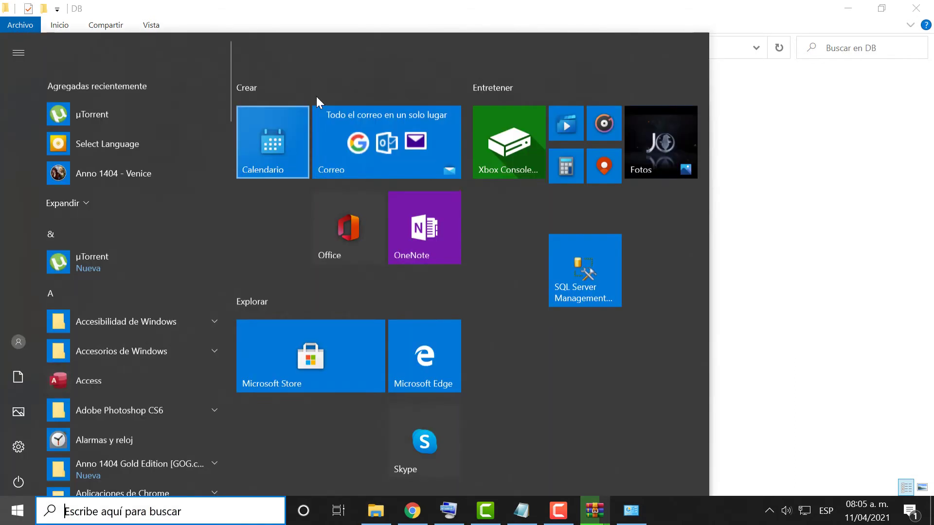
Connect SSMS to DESKTOP-96S2M4F and start a new query on the MuOnline database.
left_click(604, 235)
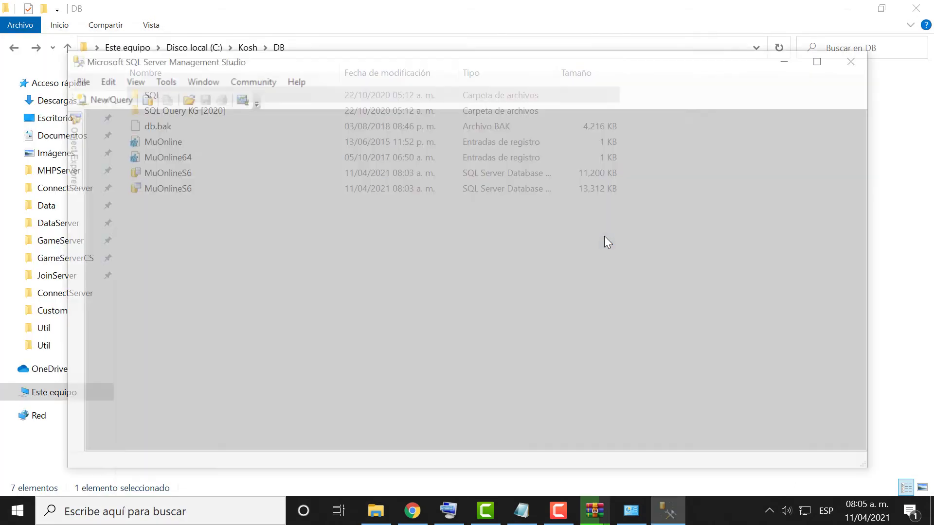
left_click(399, 279)
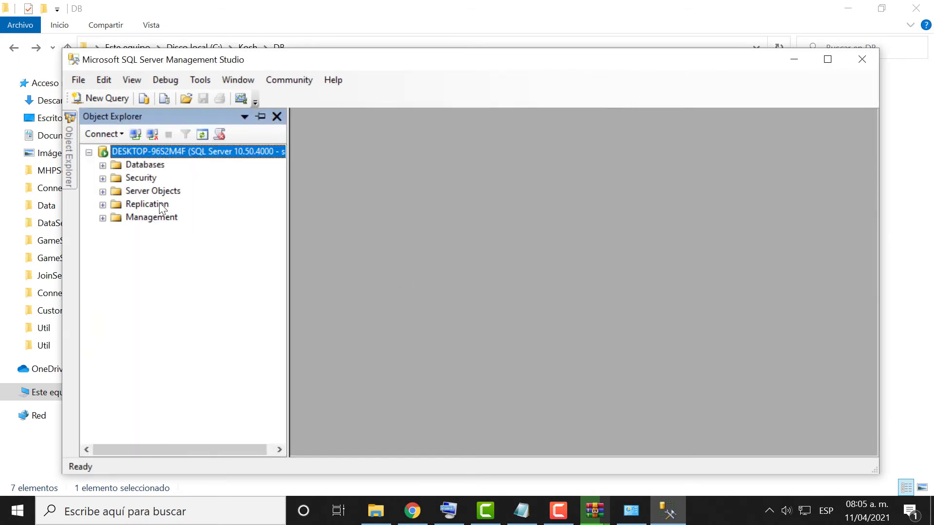
left_click(103, 165)
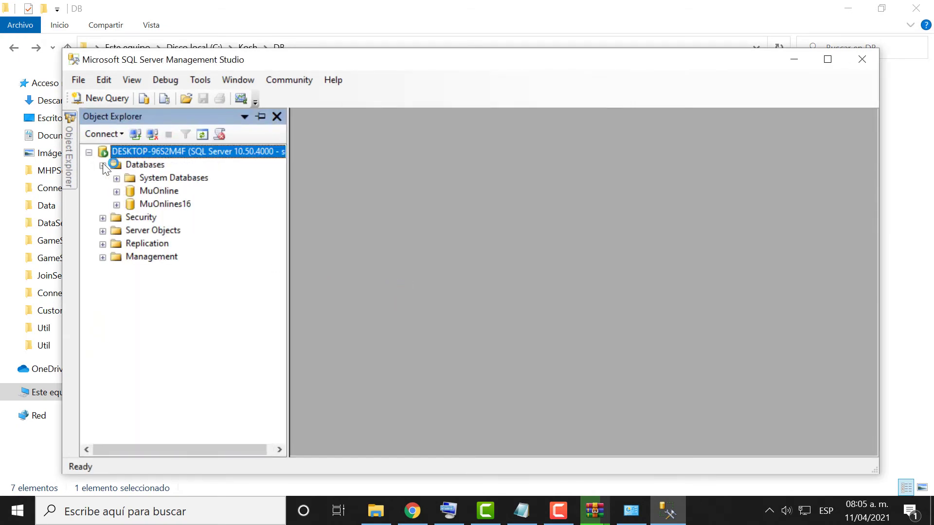
left_click(159, 191)
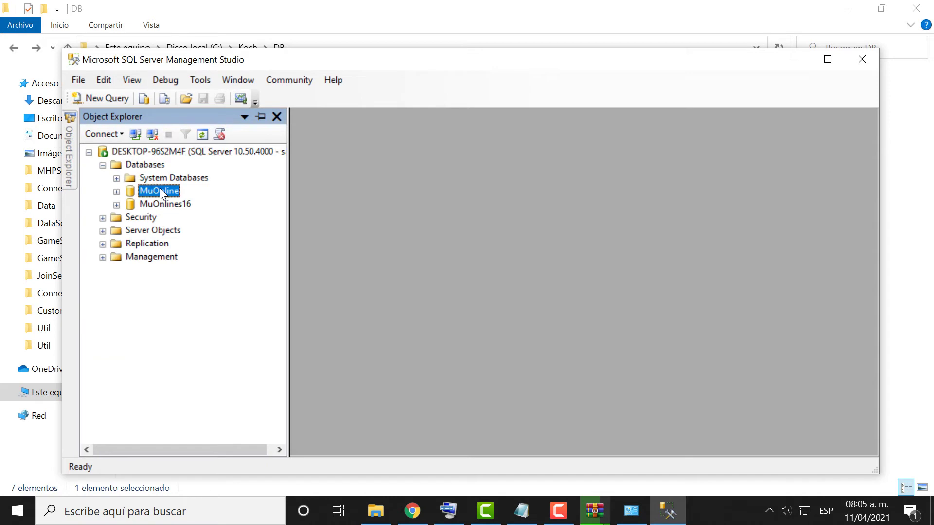
right_click(160, 191)
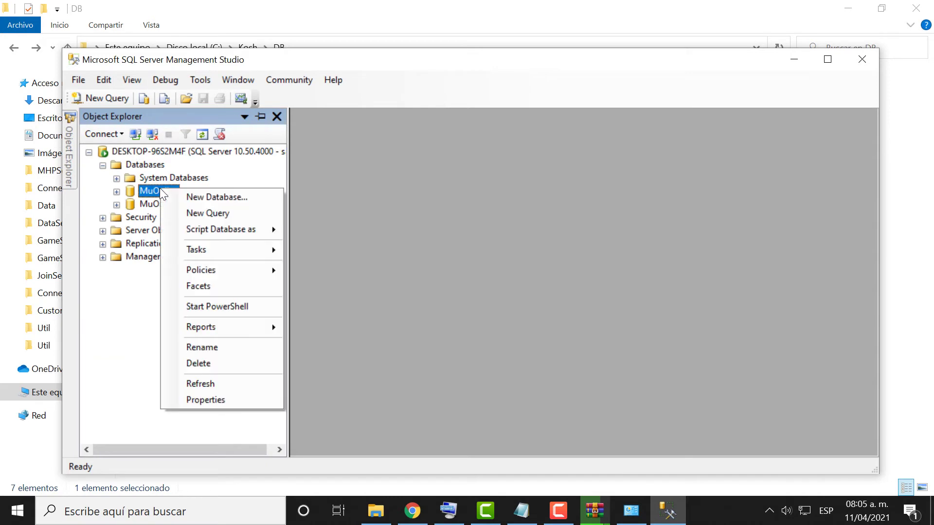
left_click(183, 212)
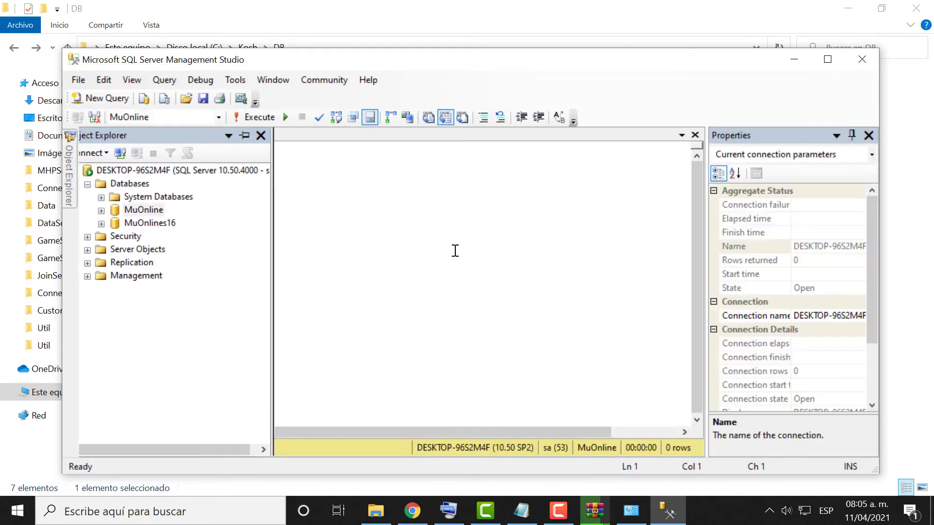
In Explorer, open SQL Query KG [2020] and bring up UP10[KG] - StartItem's context menu.
left_click(323, 31)
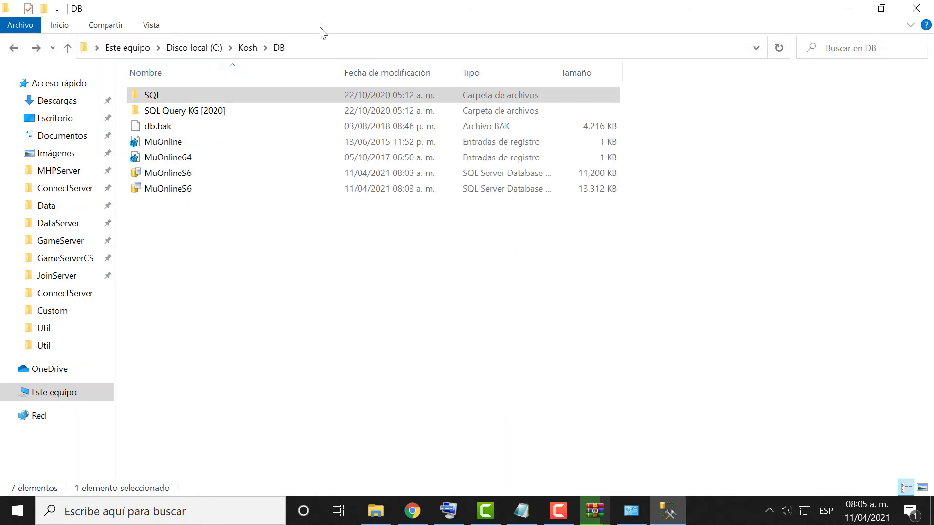
double_click(284, 107)
left_click(283, 106)
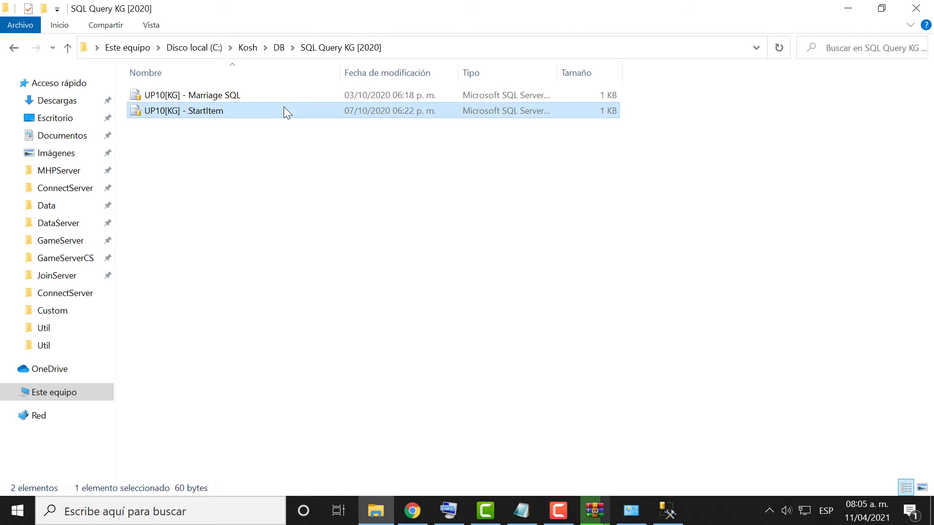
right_click(284, 108)
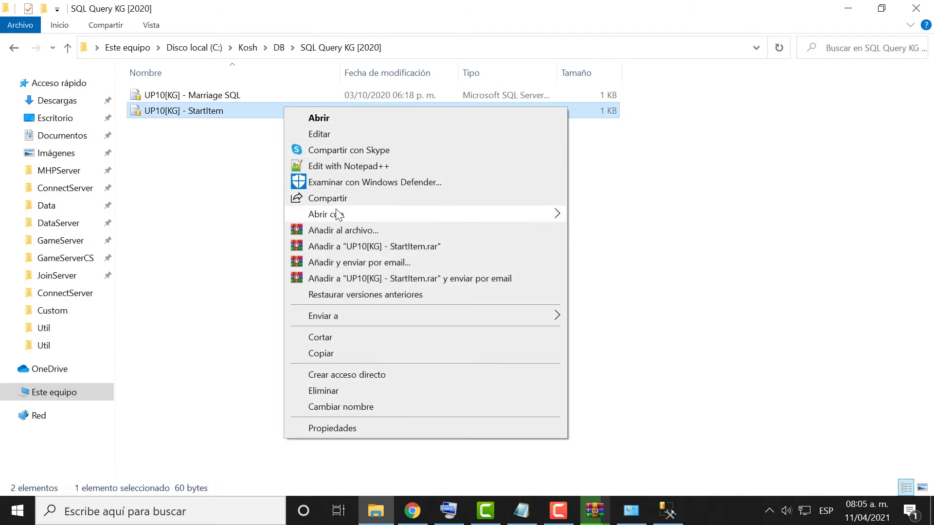
Copy the ALTER TABLE line from the StartItem script in Notepad into the SSMS query.
left_click(581, 218)
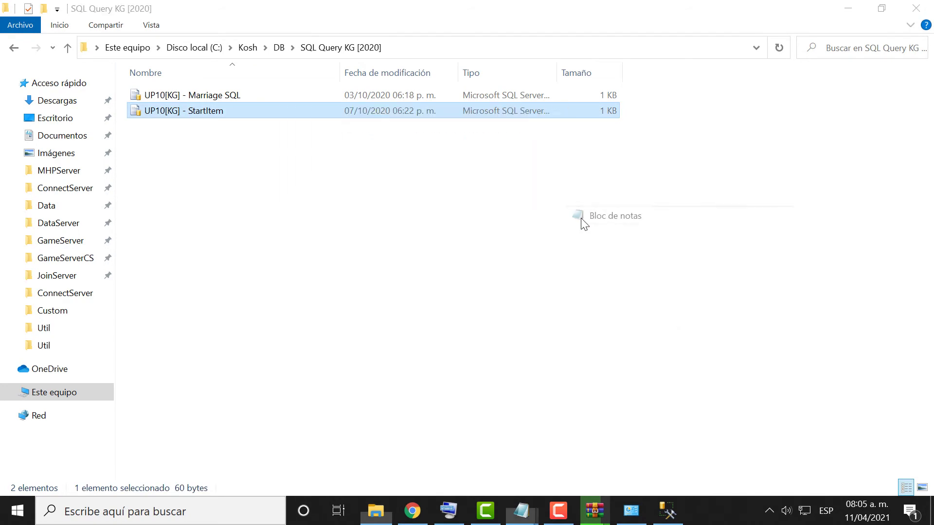
left_click_drag(554, 130, 168, 146)
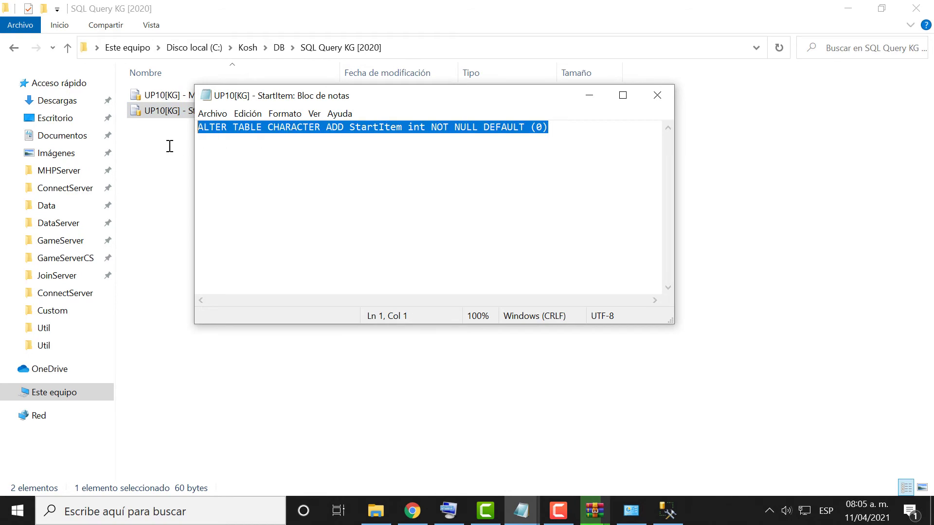
right_click(221, 132)
left_click(247, 171)
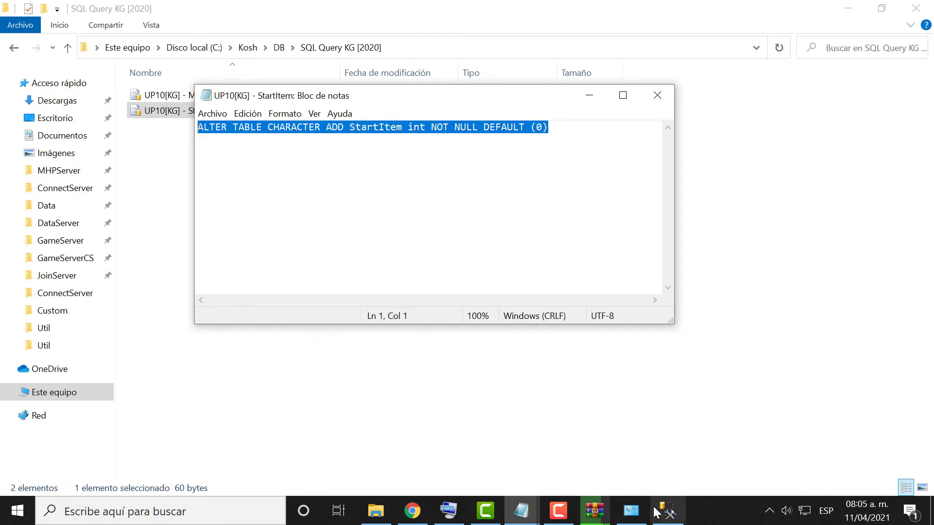
left_click(657, 511)
right_click(360, 252)
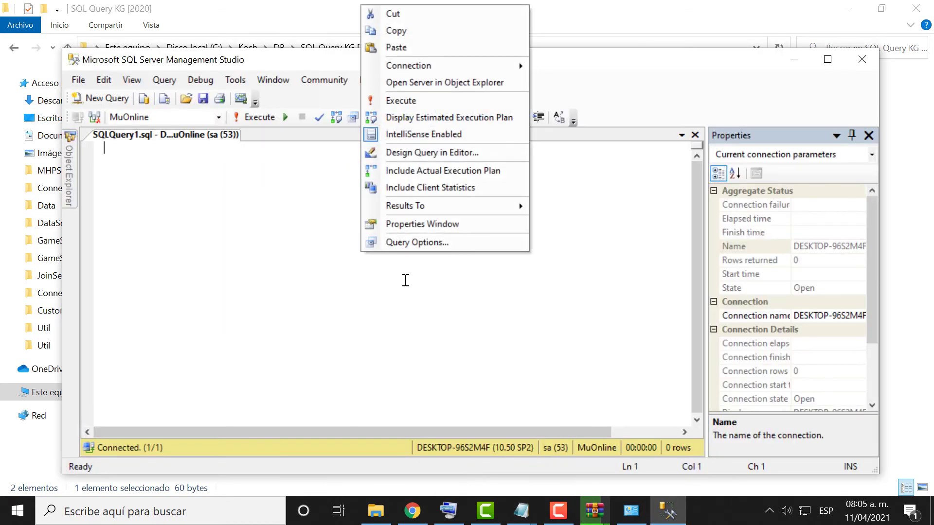
left_click(412, 45)
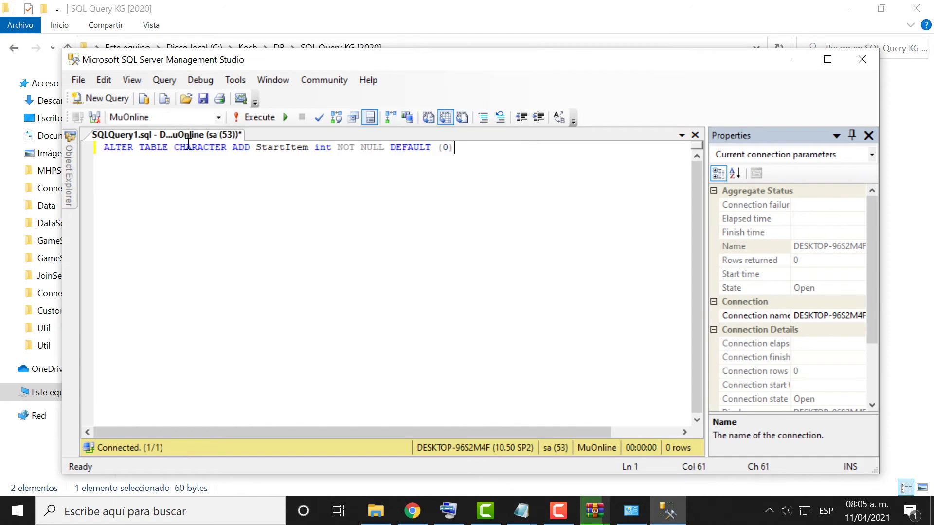
Execute the StartItem query on MuOnline, then close SSMS without saving the query.
left_click(264, 117)
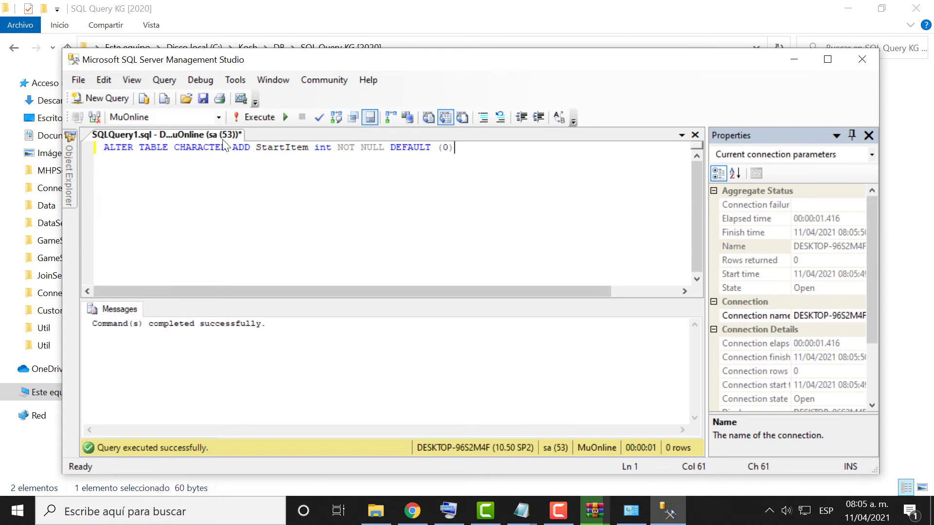
left_click(219, 116)
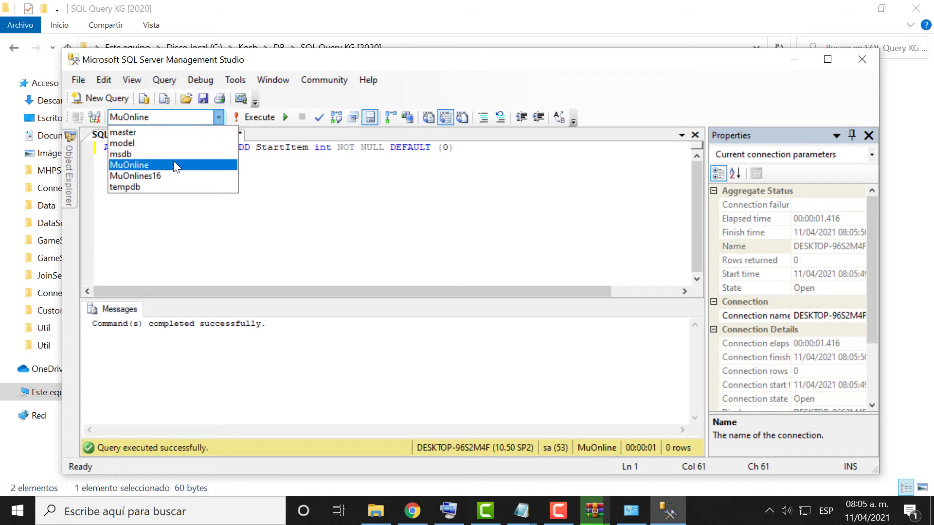
left_click(173, 164)
left_click(327, 242)
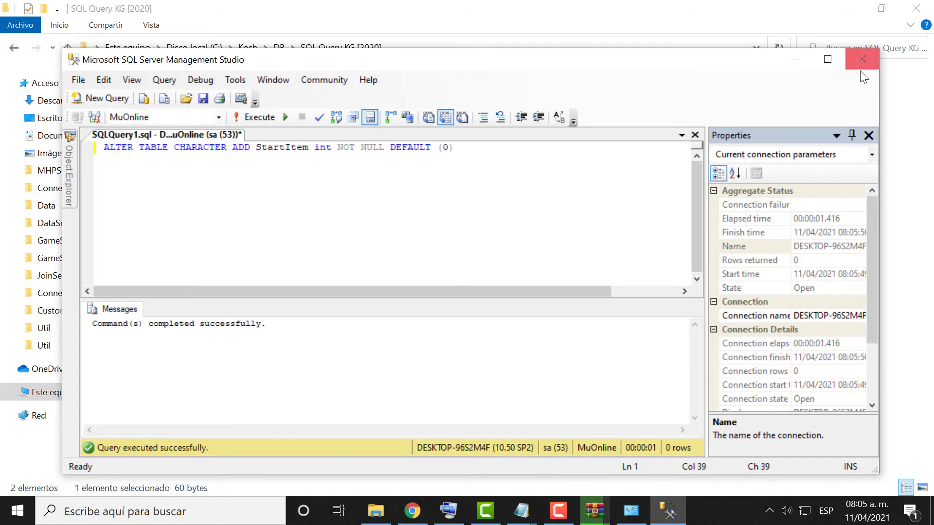
left_click(861, 68)
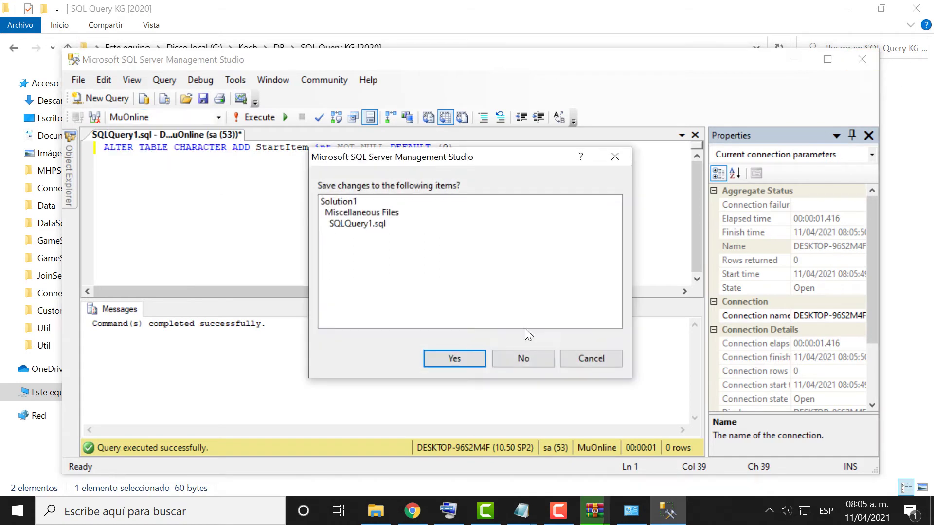
left_click(513, 363)
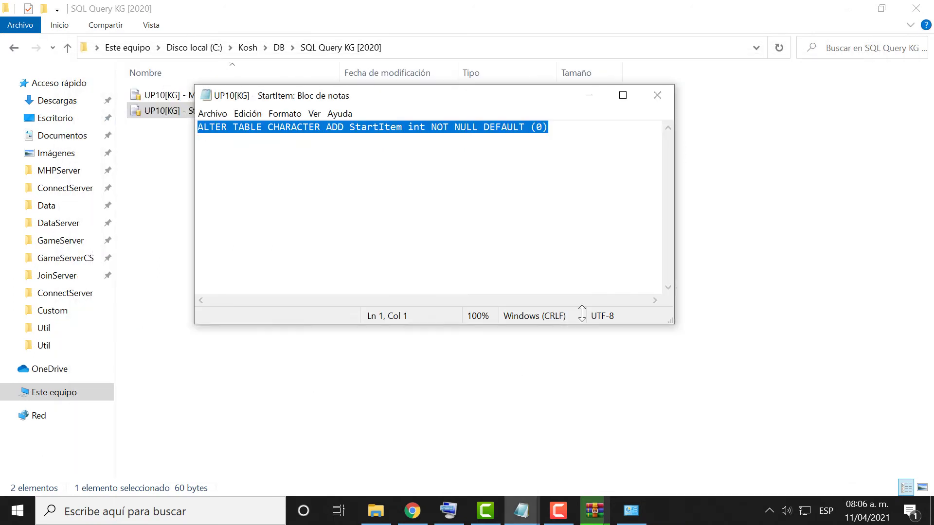
Open the Update13 - CustomNpcQuest Table script from the SQL folder and connect to the server.
left_click(660, 96)
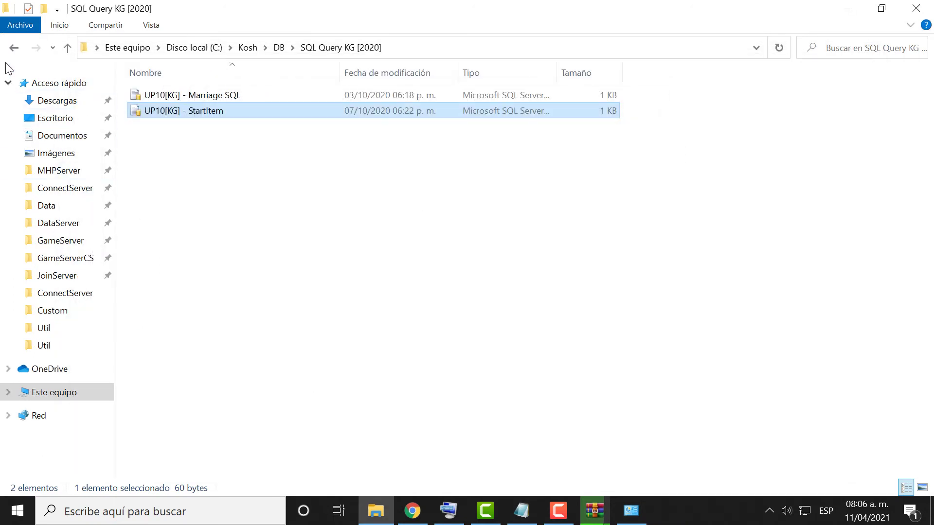
left_click(20, 47)
double_click(160, 94)
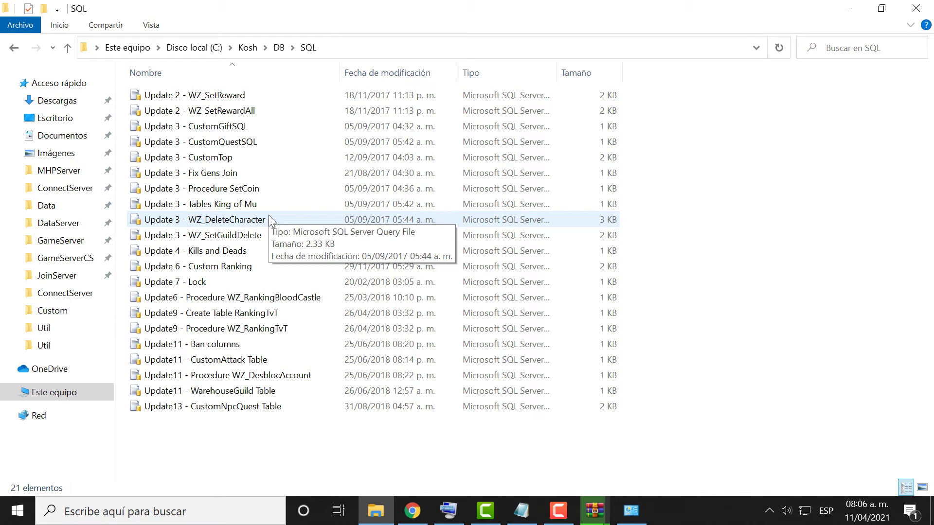
double_click(274, 408)
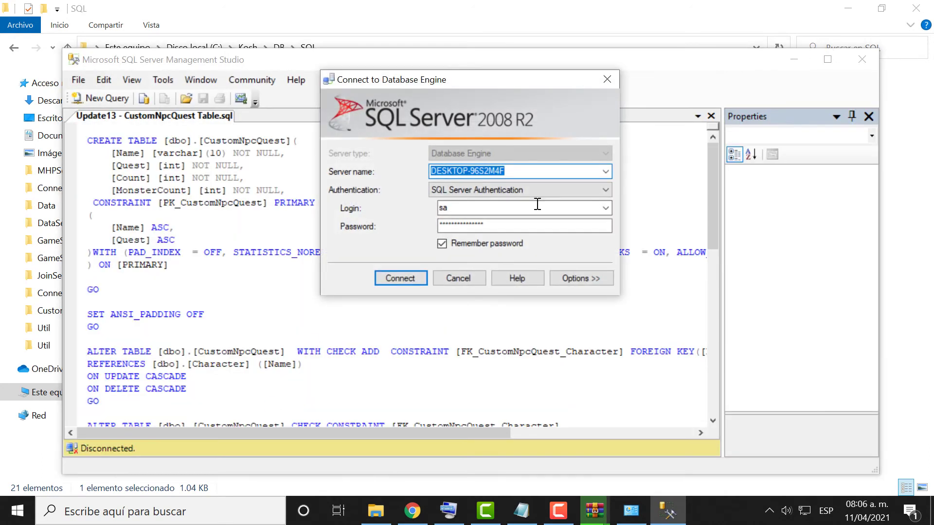
left_click(400, 278)
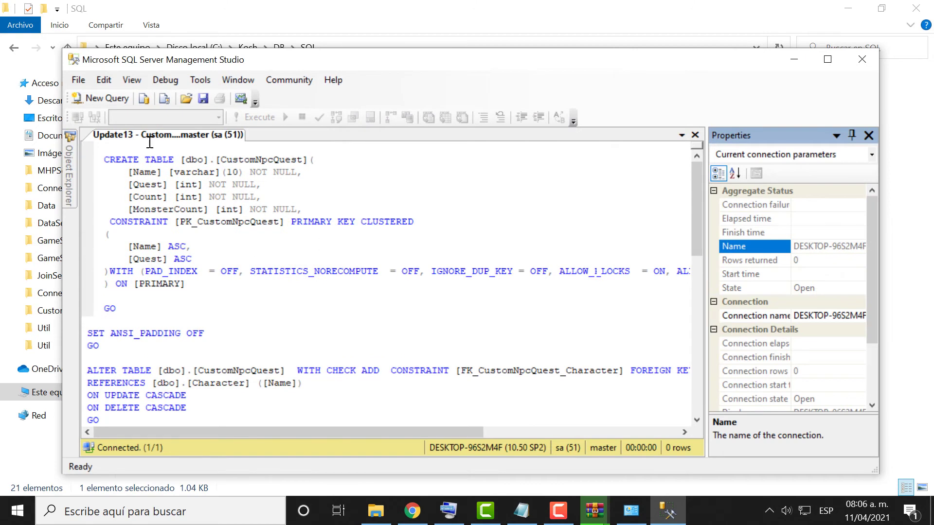
Maximize SSMS, target the MuOnline database, and execute the CustomNpcQuest script.
left_click(833, 68)
scroll(323, 223, "down", 3)
scroll(323, 222, "up", 3)
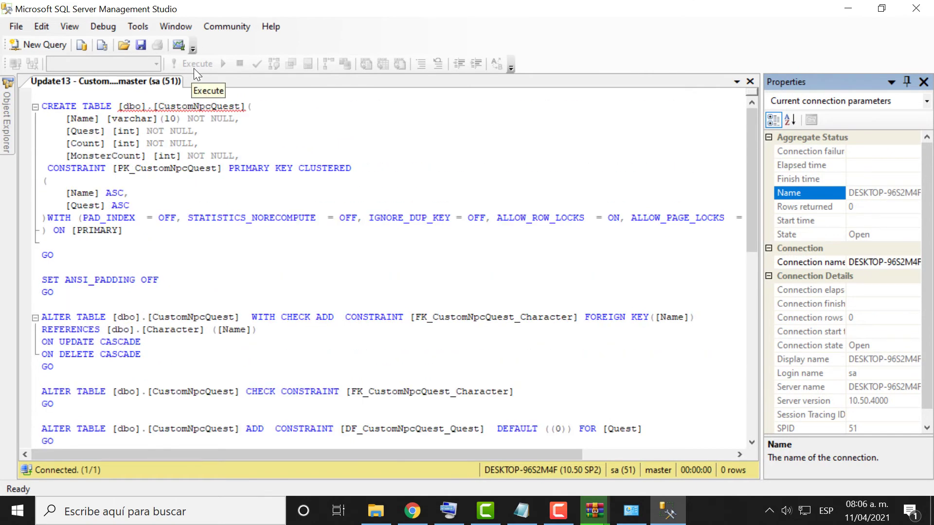
left_click(204, 192)
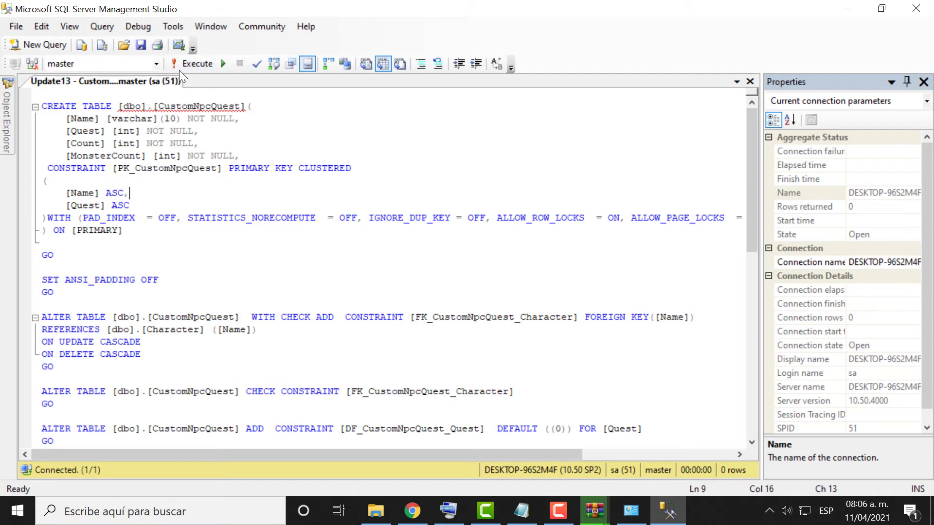
left_click(155, 65)
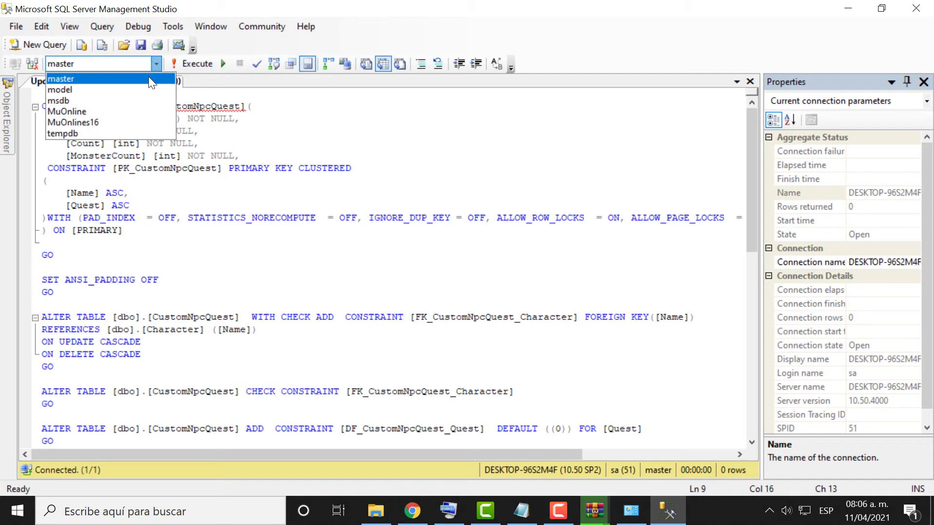
left_click(140, 112)
key("Up")
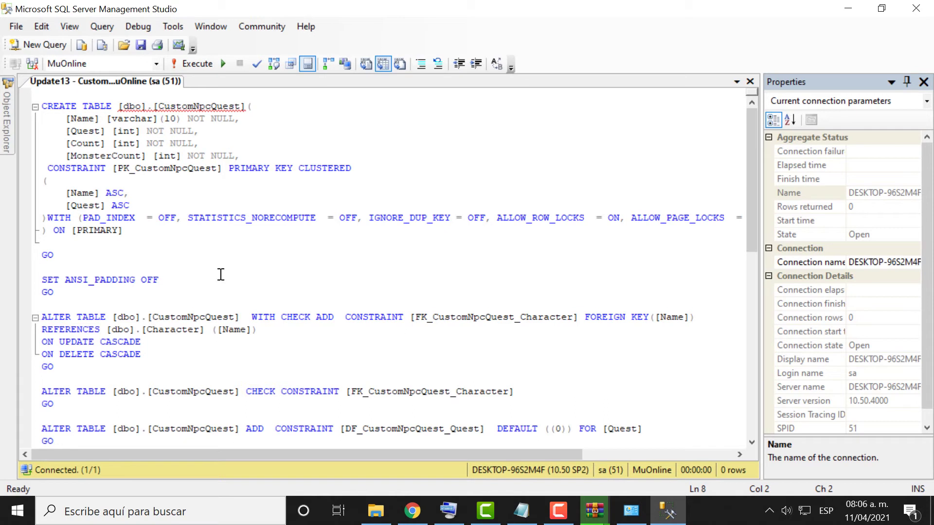
left_click(186, 59)
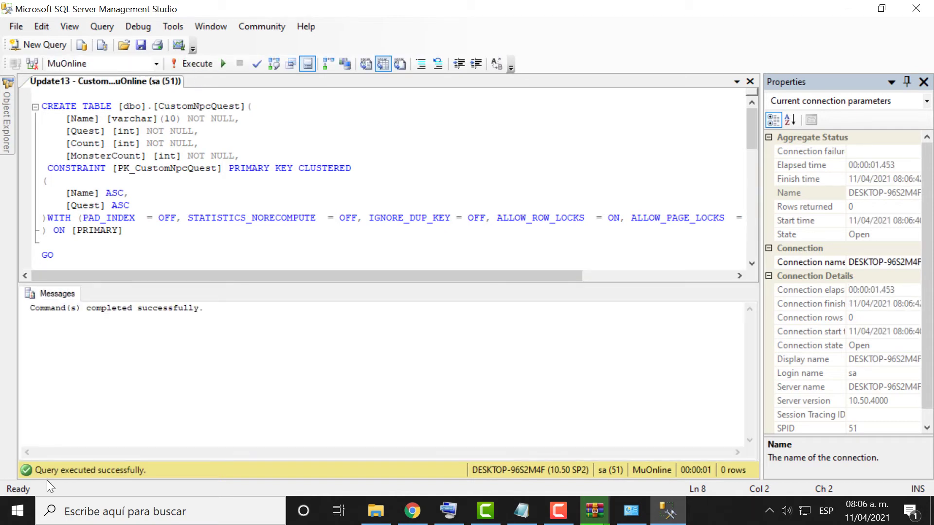
Review the CREATE TABLE block of the script, then close Management Studio.
left_click(142, 233)
left_click_drag(142, 233, 42, 105)
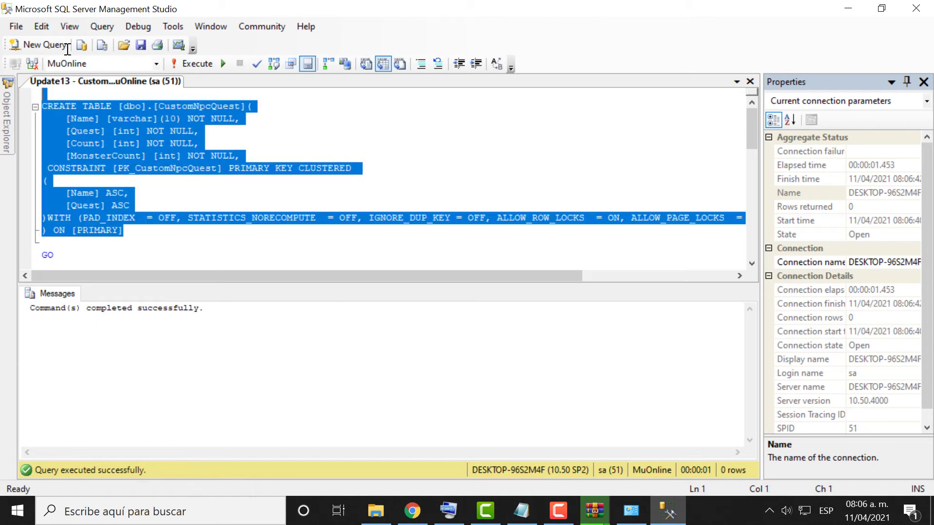
left_click(115, 146)
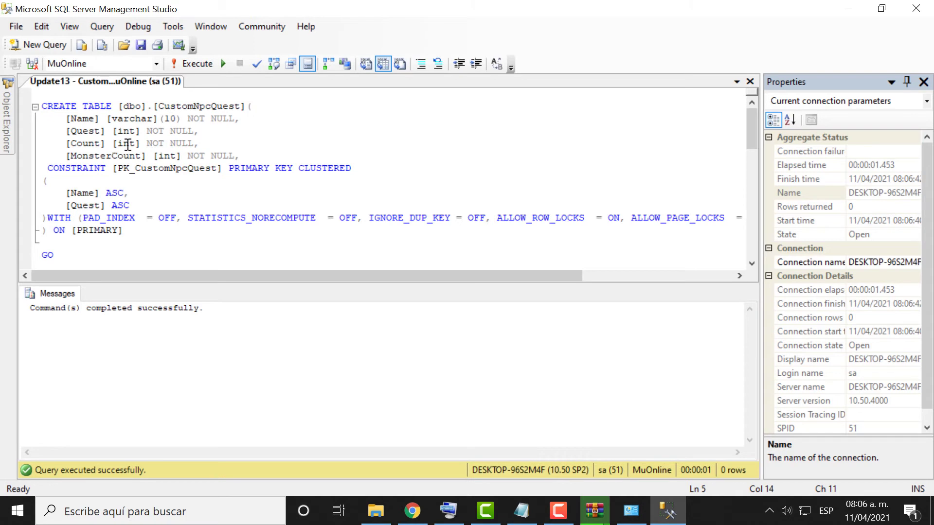
left_click_drag(86, 259, 22, 93)
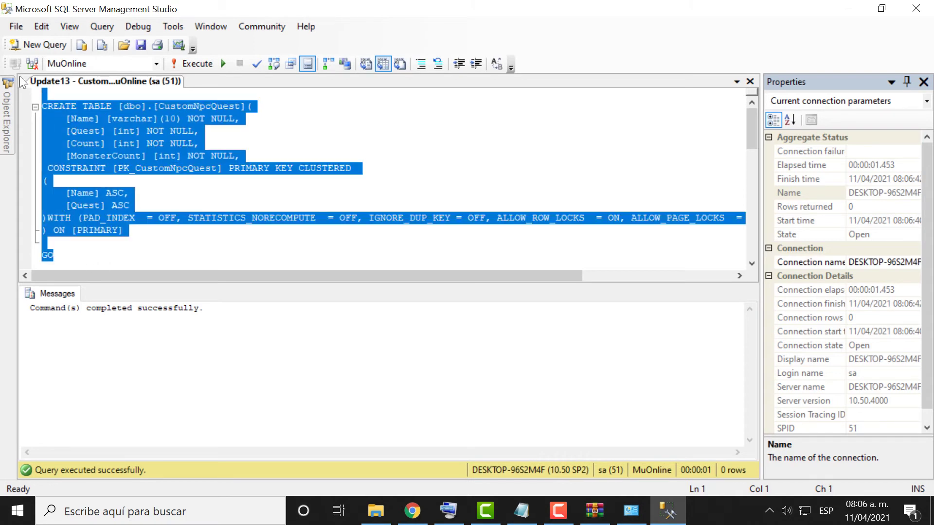
left_click(148, 244)
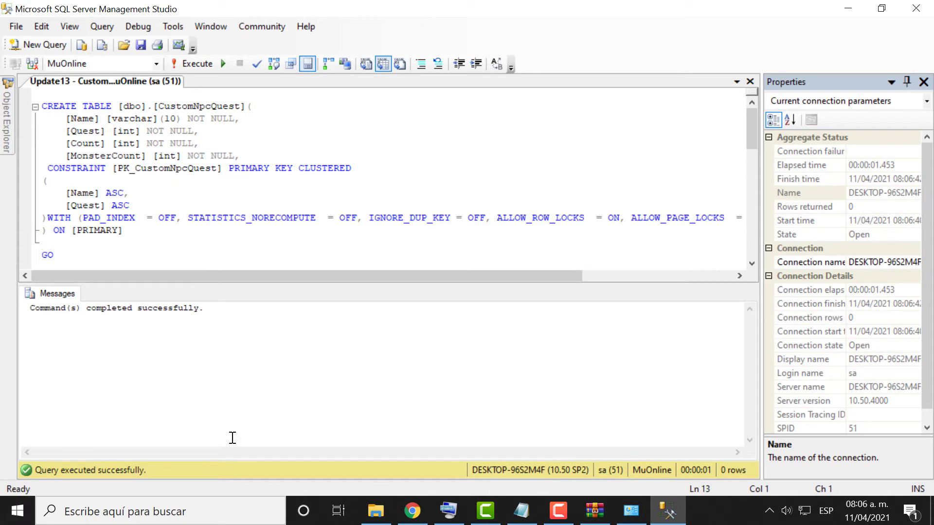
left_click(916, 8)
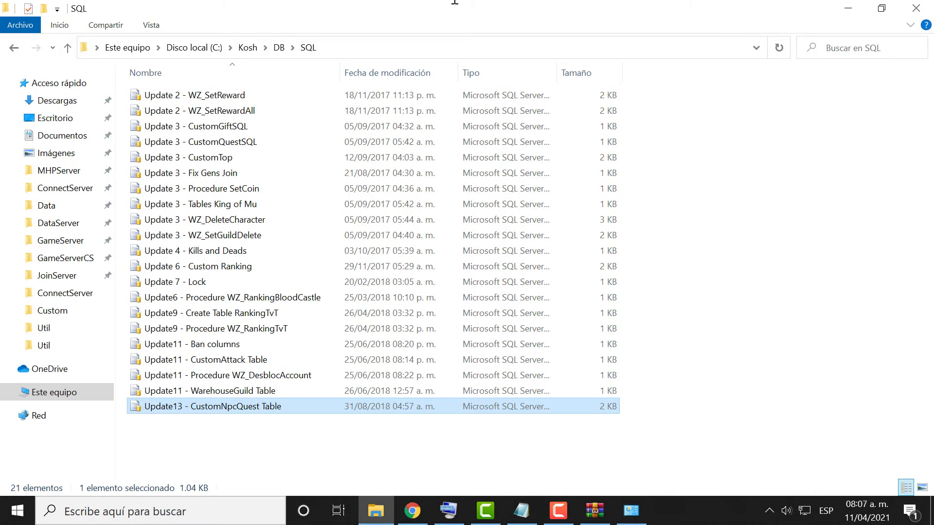
Navigate File Explorer back up to the Kosh folder.
key("alt+Up")
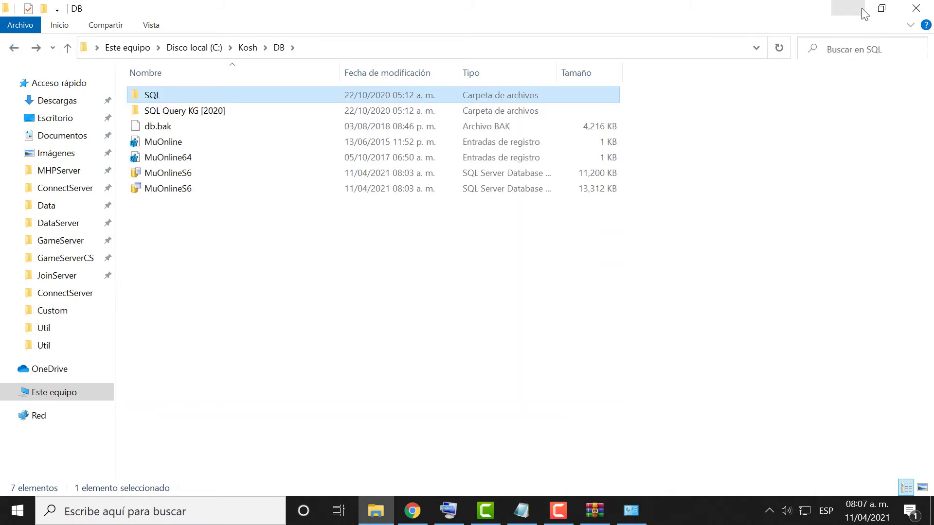
left_click(848, 9)
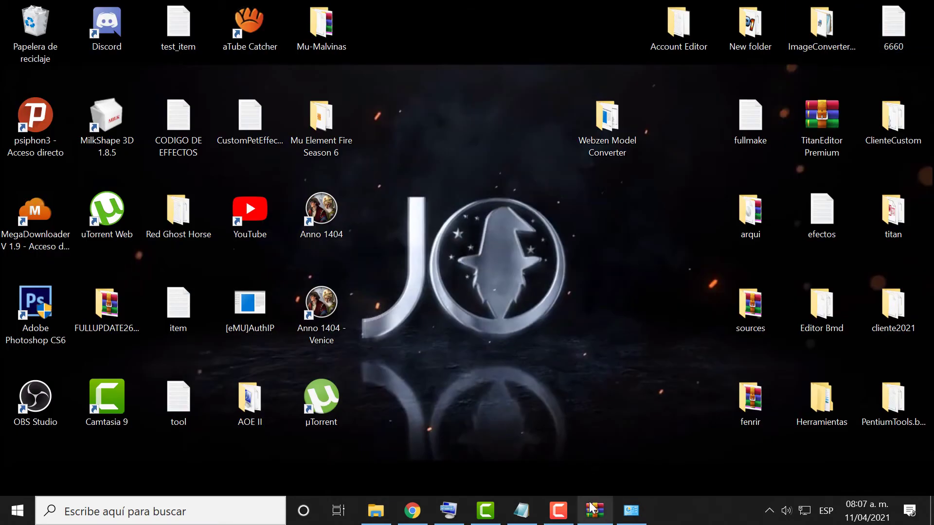
left_click(593, 509)
left_click(375, 510)
left_click(14, 48)
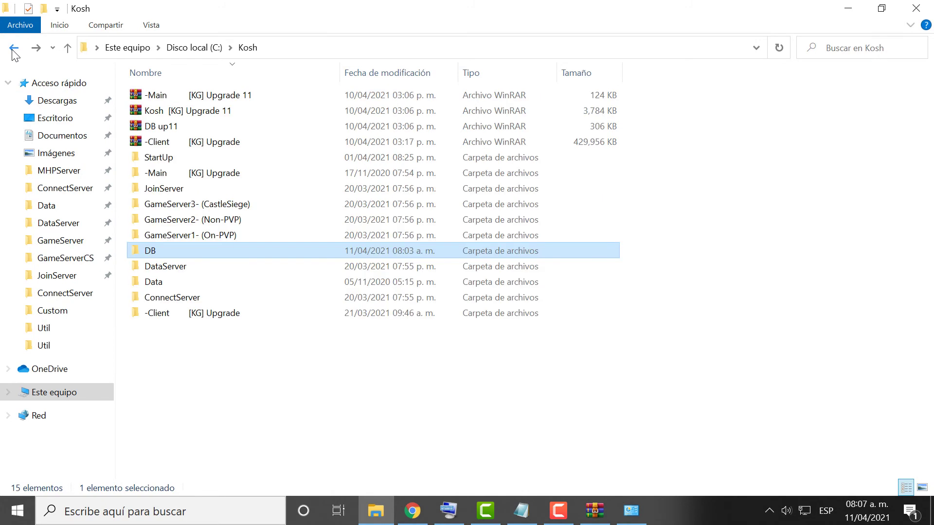
Bring up the DB up11.rar WinRAR window and close it.
left_click(228, 315)
left_click(594, 510)
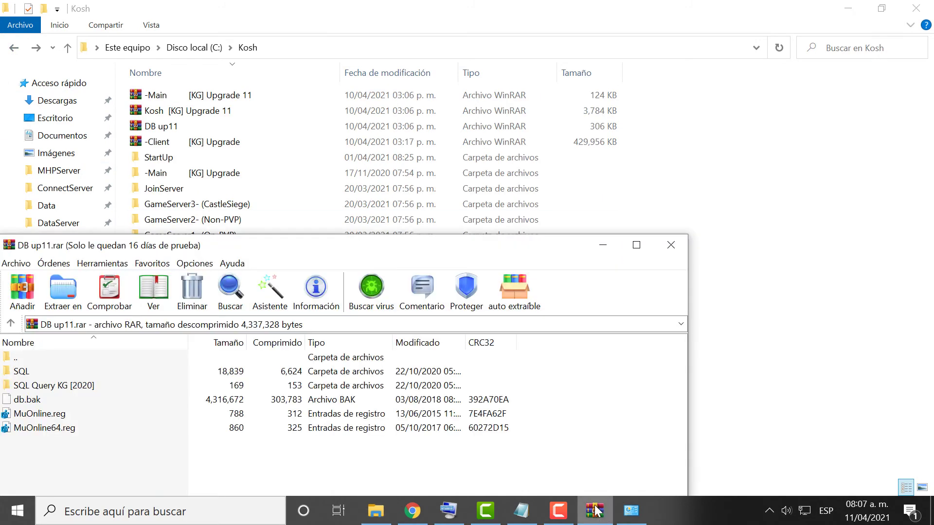
left_click(670, 244)
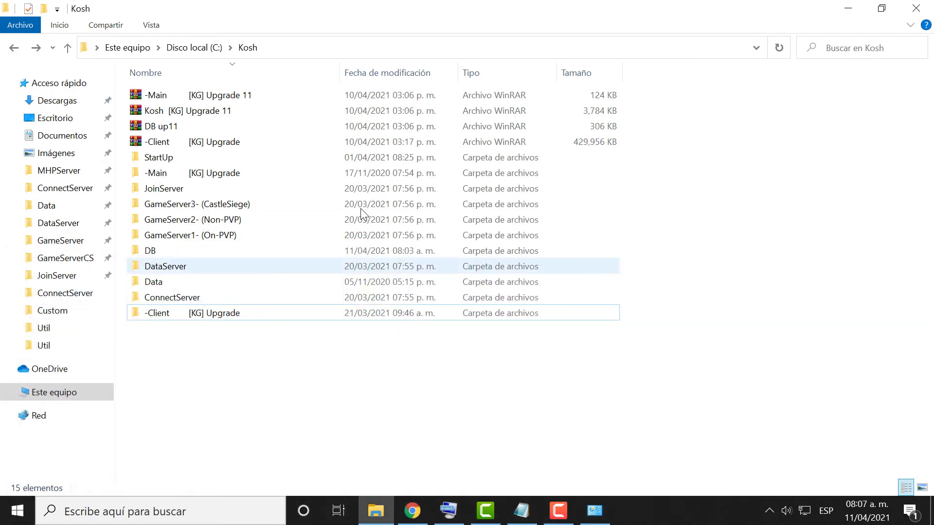
mouse_move(275, 170)
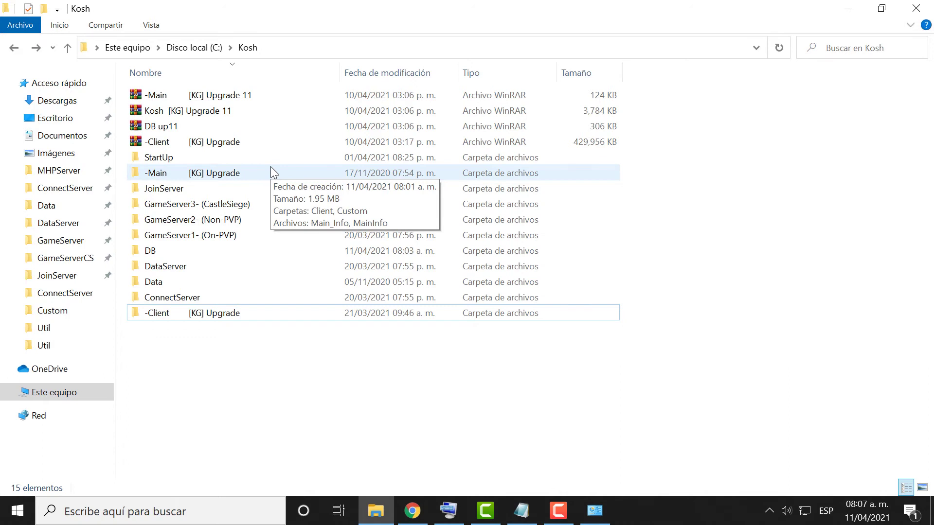
Launch Command Prompt by searching Windows for 'cmd'.
left_click(175, 514)
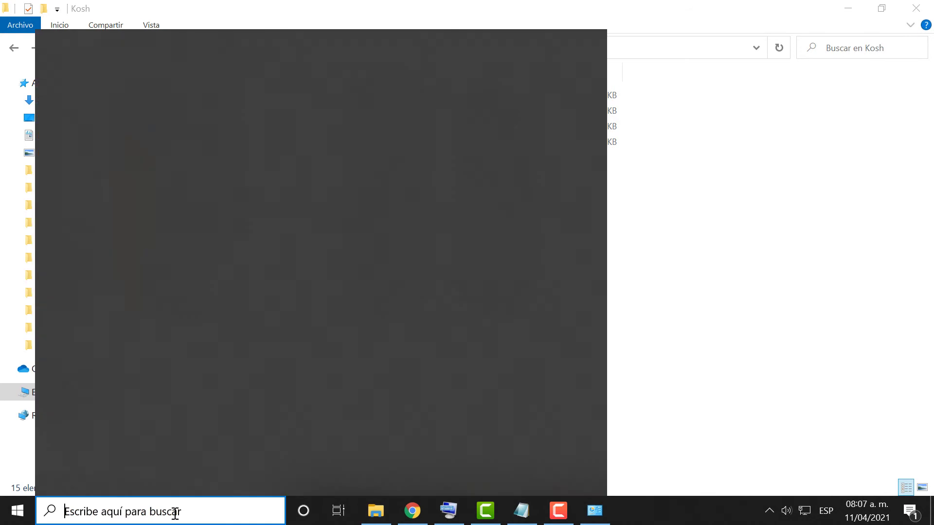
type("cmd")
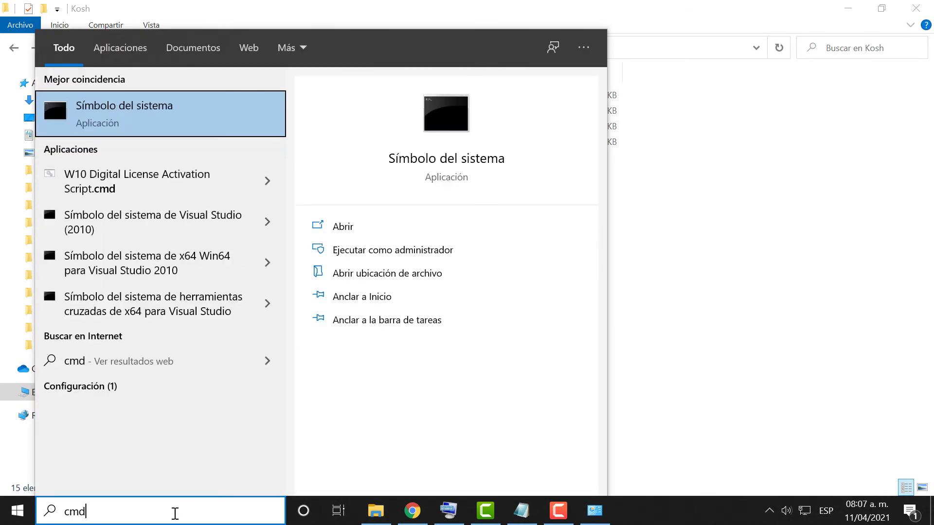
key("Return")
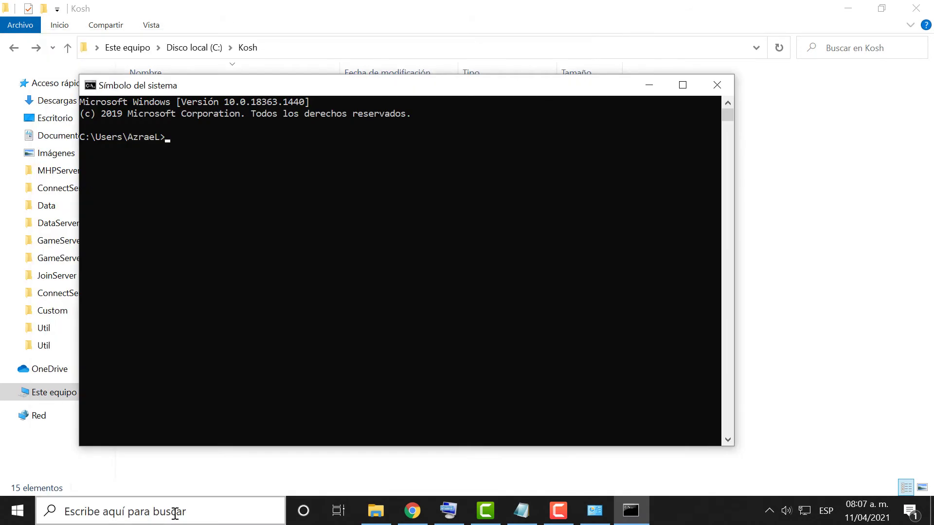
Run ipconfig, mark the IPv4 address 192.168.0.13, and minimize the console.
type("ipconfig")
key("Return")
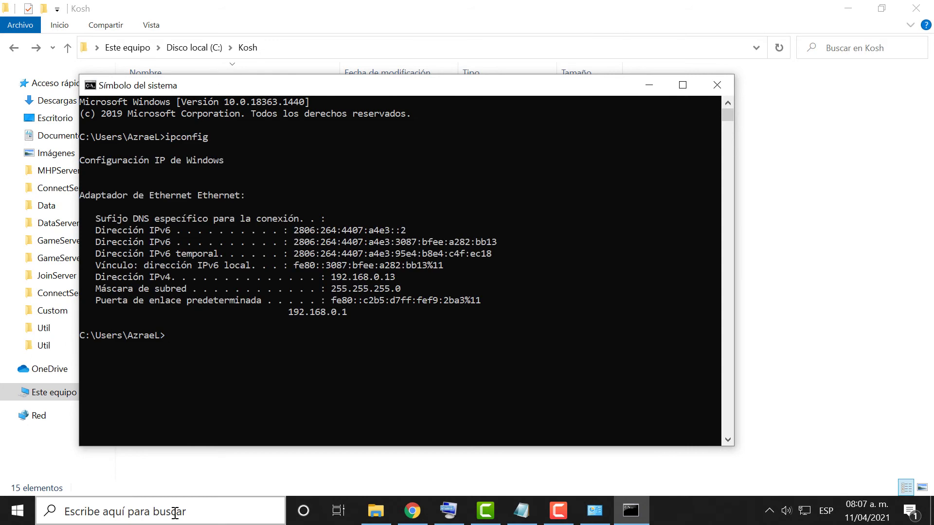
left_click_drag(389, 274, 387, 276)
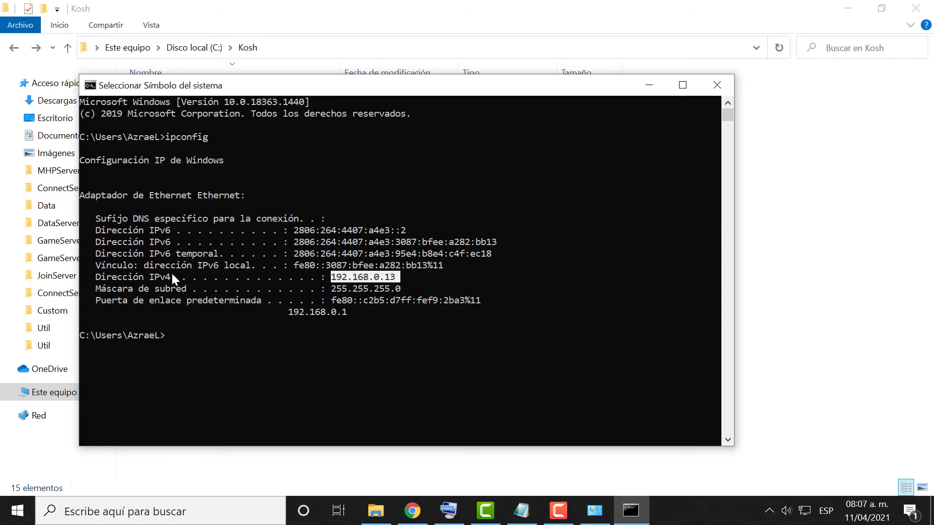
left_click(648, 86)
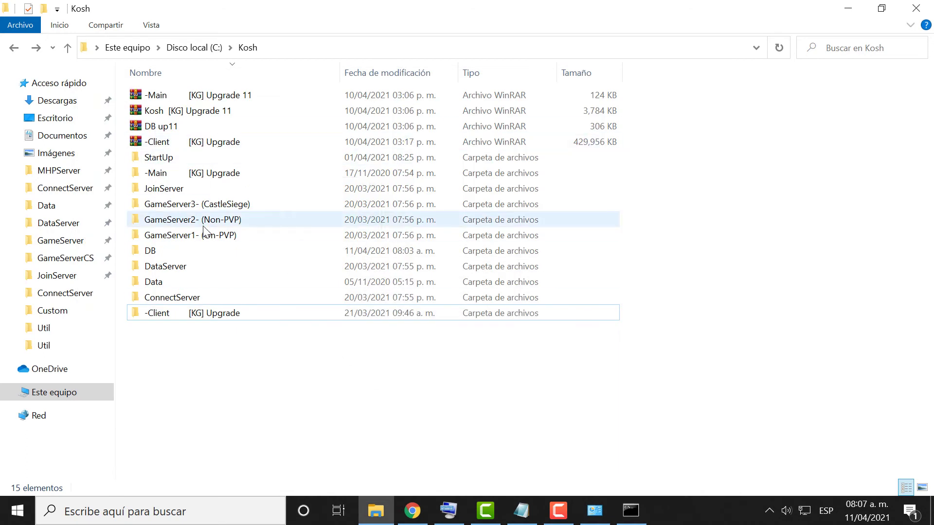
Open Kosh's Data folder and open MapServerInfo.dat with Edit with Notepad++.
double_click(204, 286)
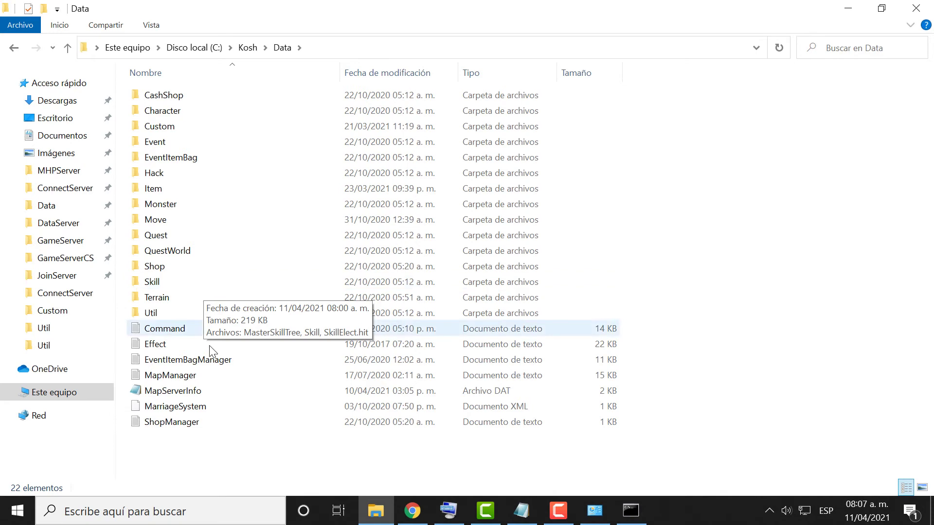
left_click(230, 392)
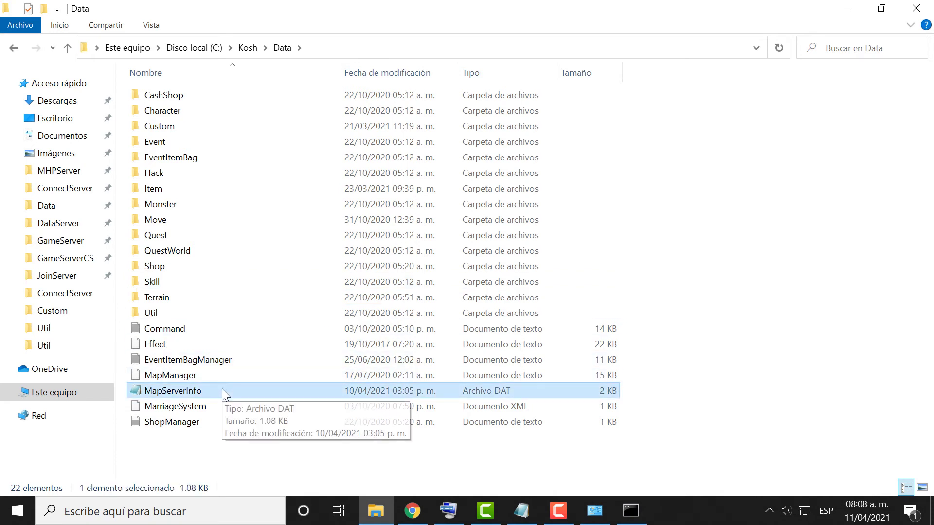
right_click(173, 393)
left_click(142, 391)
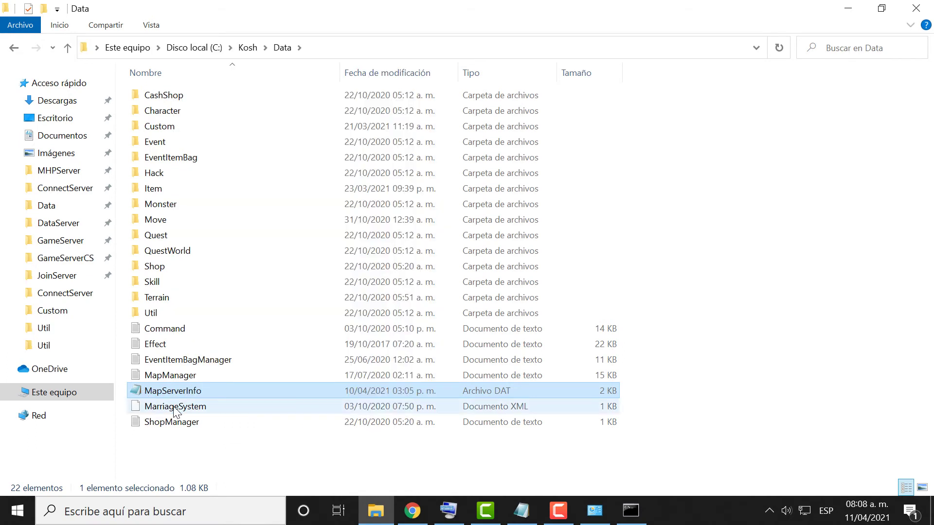
right_click(148, 393)
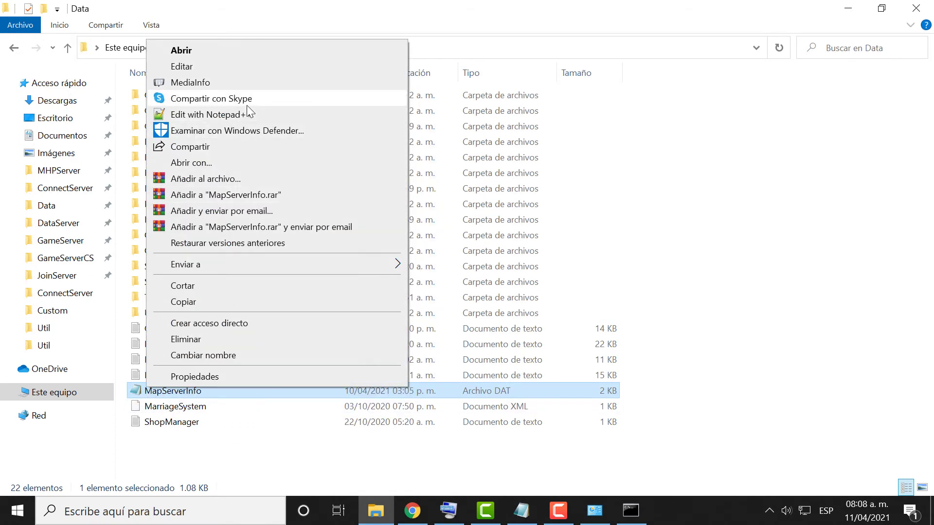
left_click(252, 160)
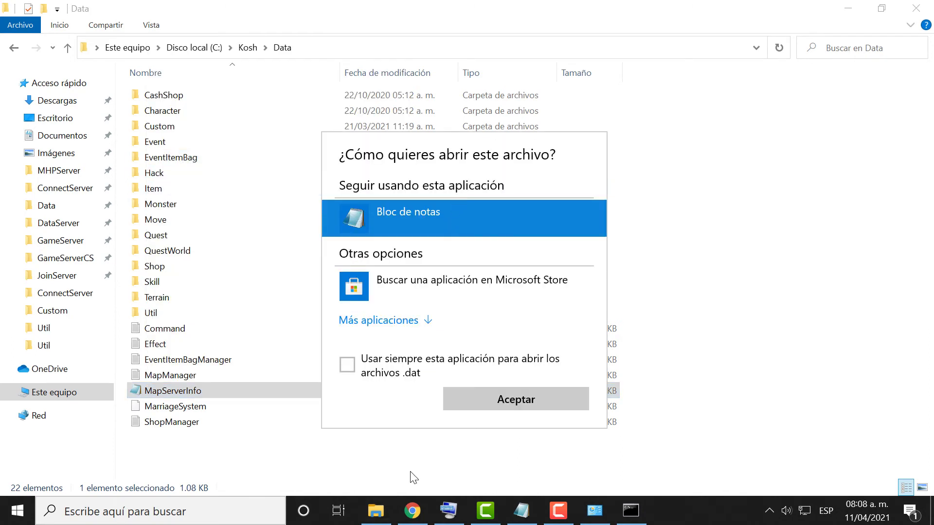
left_click(413, 467)
right_click(228, 391)
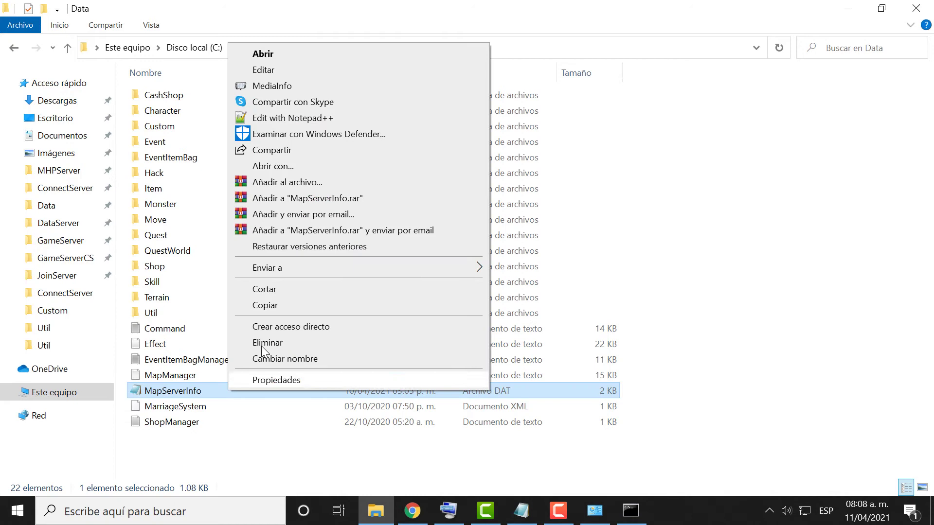
left_click(360, 115)
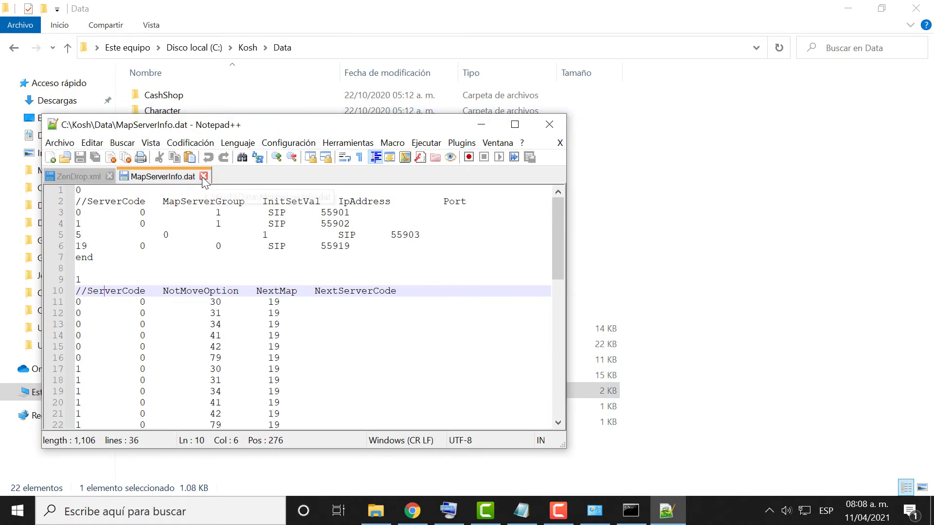
Replace the IP placeholder on line 3 with 192.168.0.13, verifying it against the ipconfig output.
left_click_drag(275, 213, 286, 217)
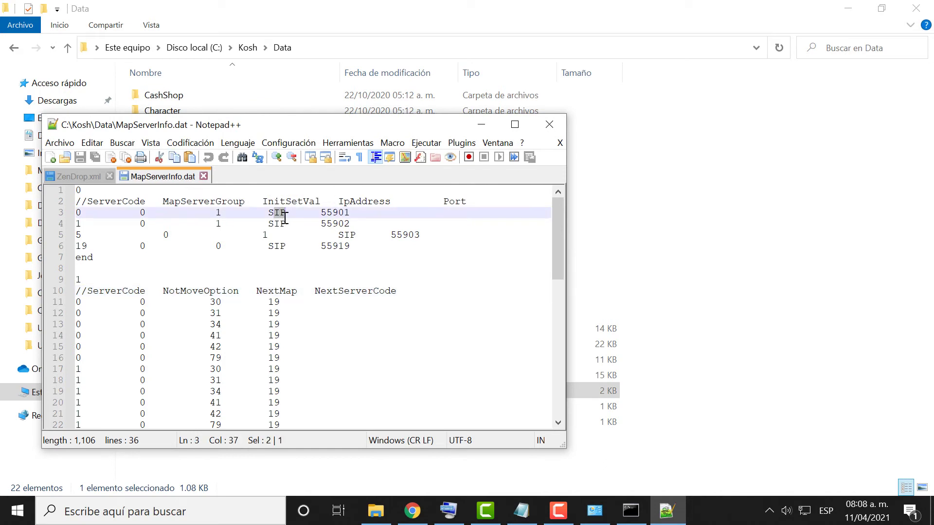
type("192")
type(".169")
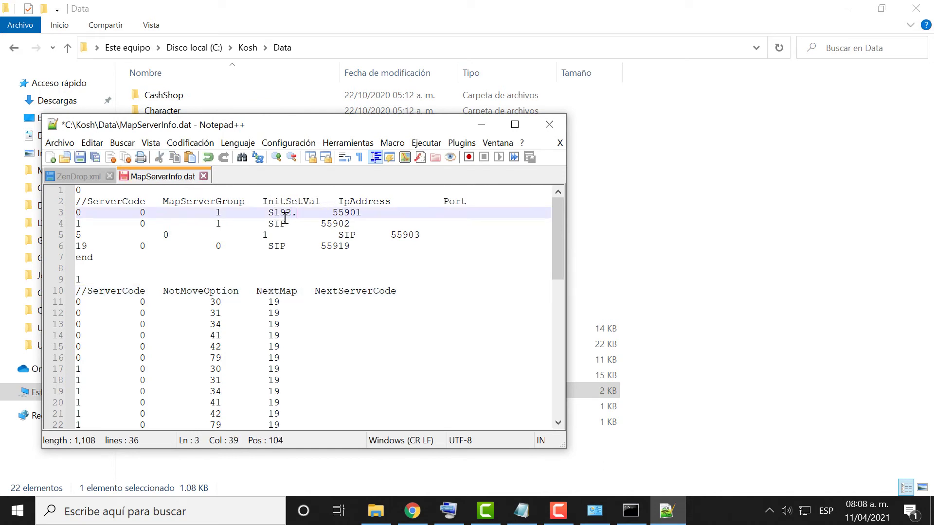
key("BackSpace")
type("8.0.")
type("13")
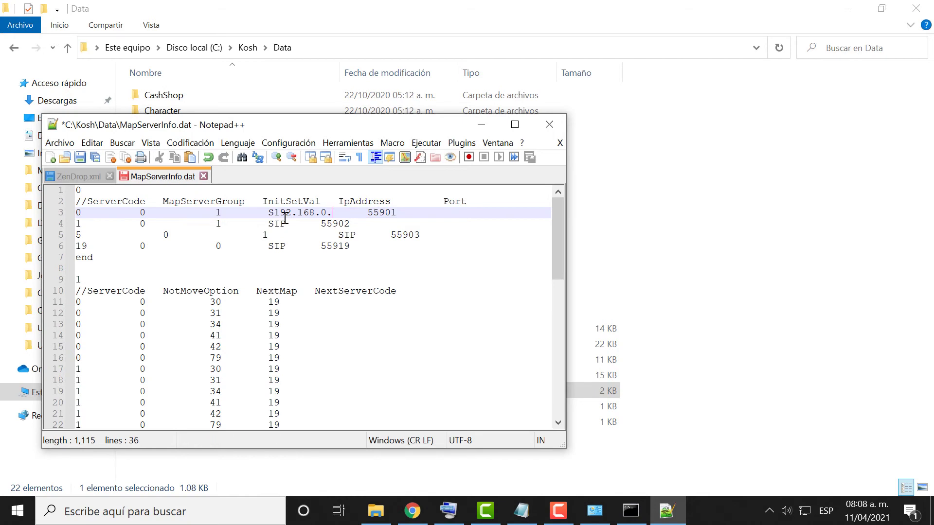
left_click(642, 514)
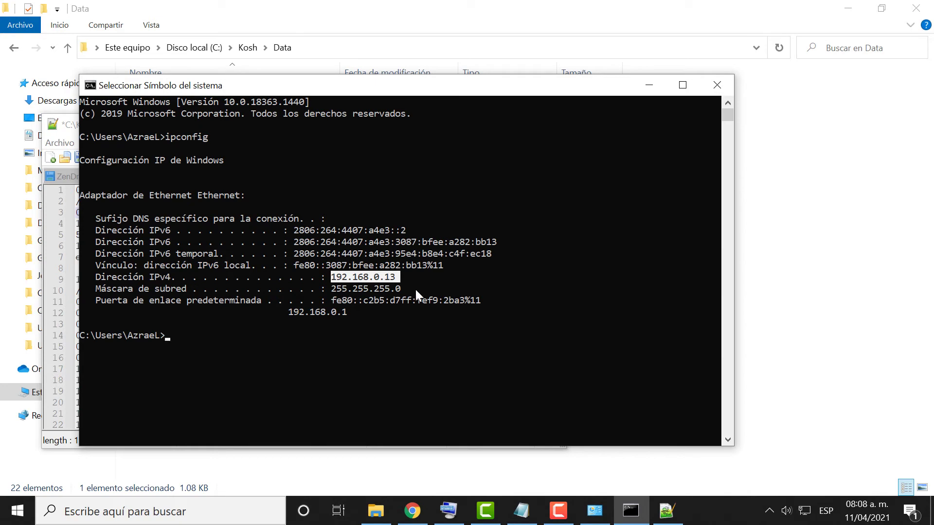
left_click(648, 85)
Copy 192.168.0.13 over the IP placeholders on lines 4–6 and save MapServerInfo.dat.
left_click_drag(350, 213, 275, 214)
right_click(275, 214)
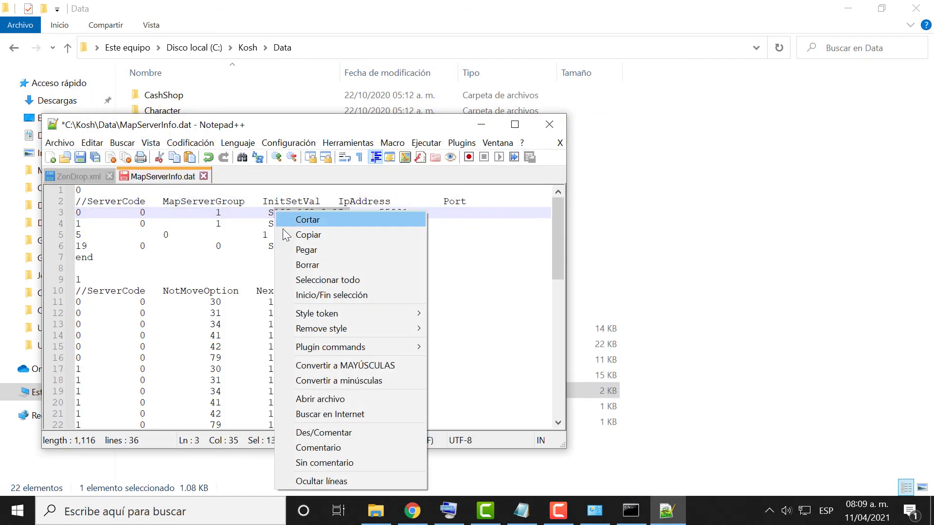
left_click(292, 233)
mouse_move(274, 223)
left_mouse_down()
mouse_move(336, 224)
mouse_move(285, 224)
left_mouse_up()
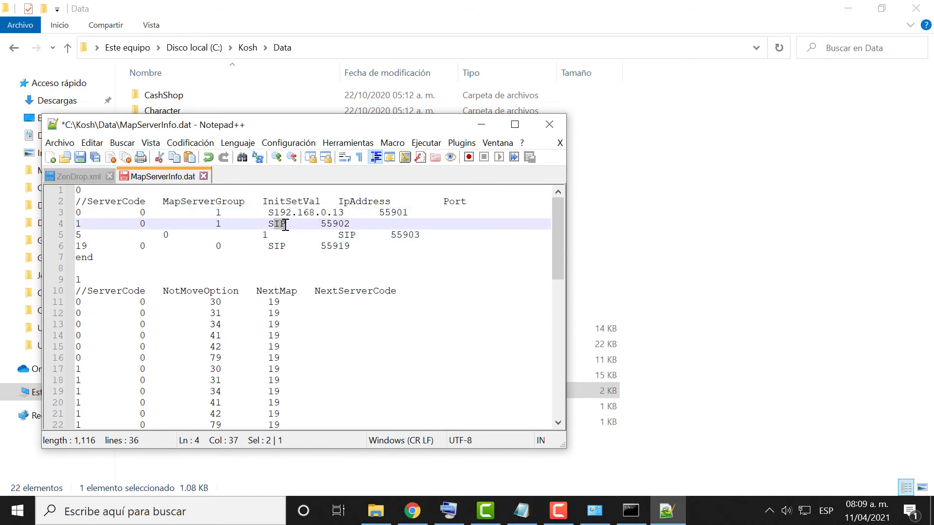
key("ctrl+v")
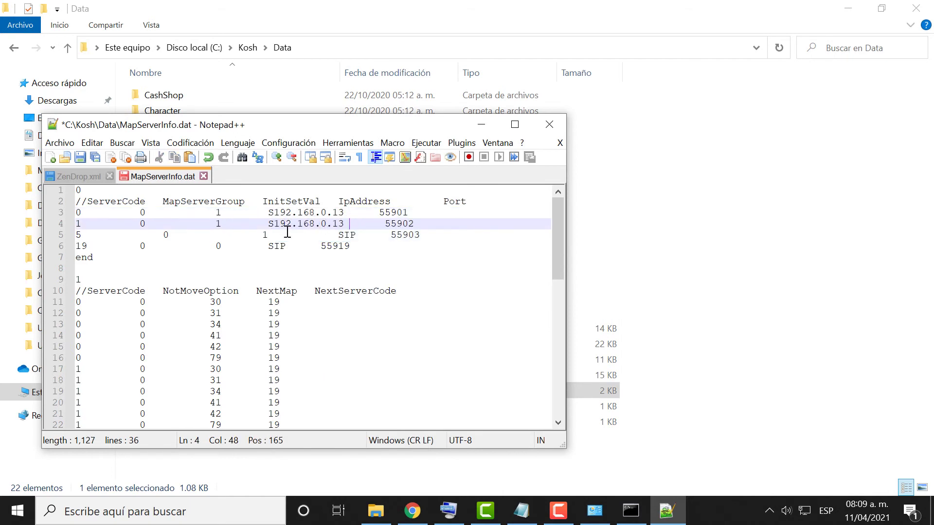
left_click_drag(344, 234, 358, 235)
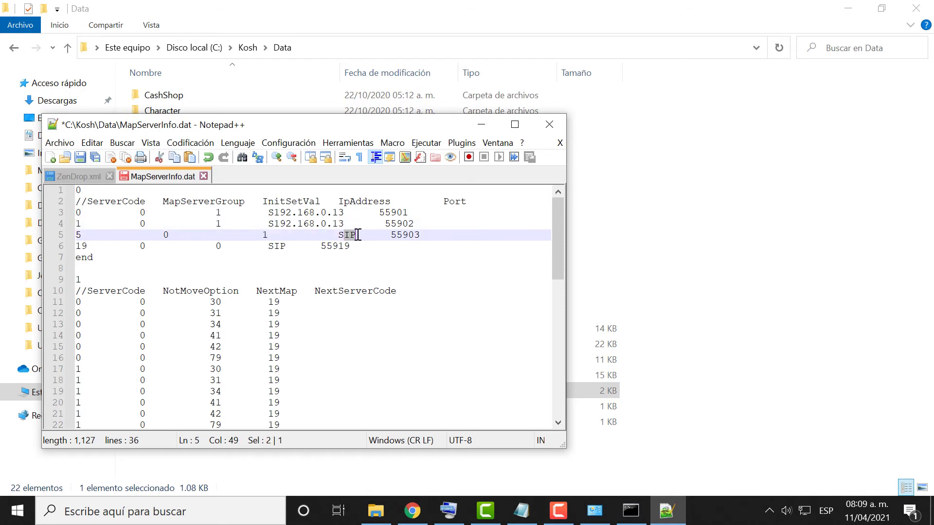
key("ctrl+v")
left_click_drag(275, 245, 273, 245)
key("ctrl+v")
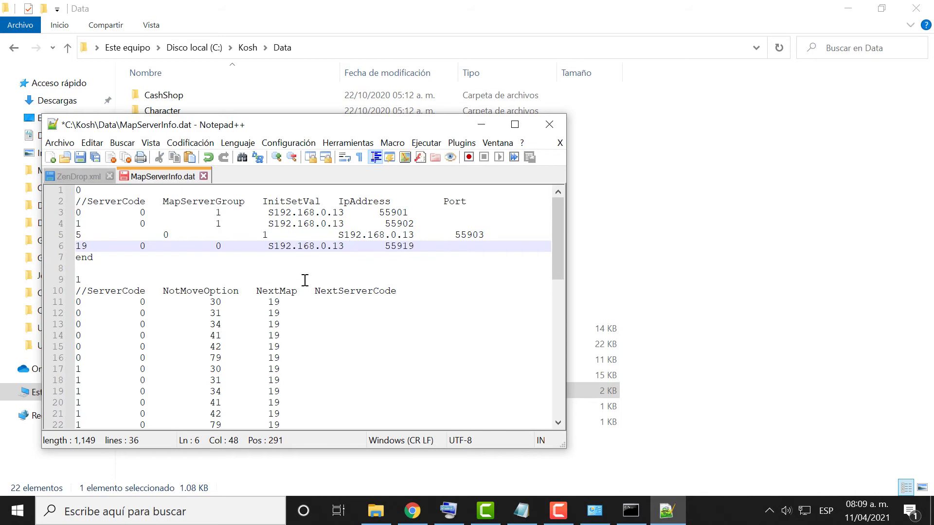
left_click(80, 157)
Close Notepad++ and open ConnectServer's ServerList file in Notepad.
left_click(549, 124)
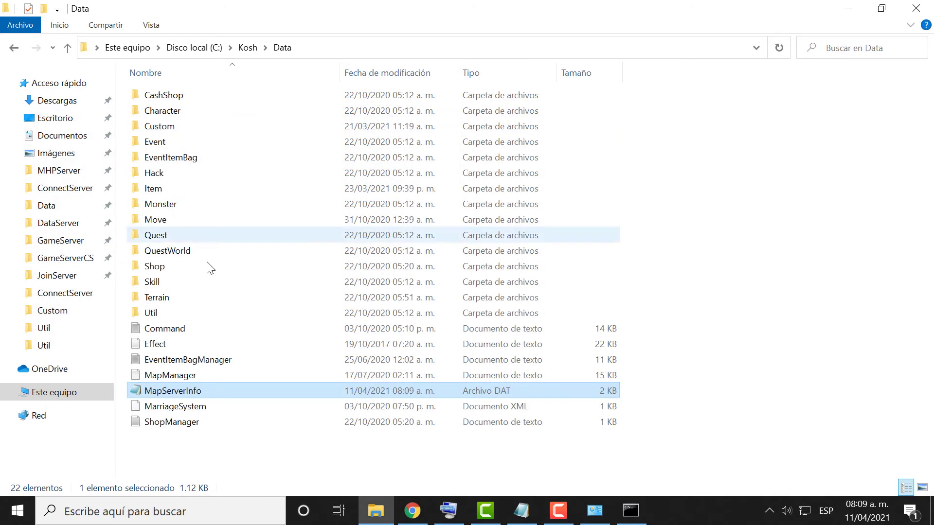
left_click(15, 47)
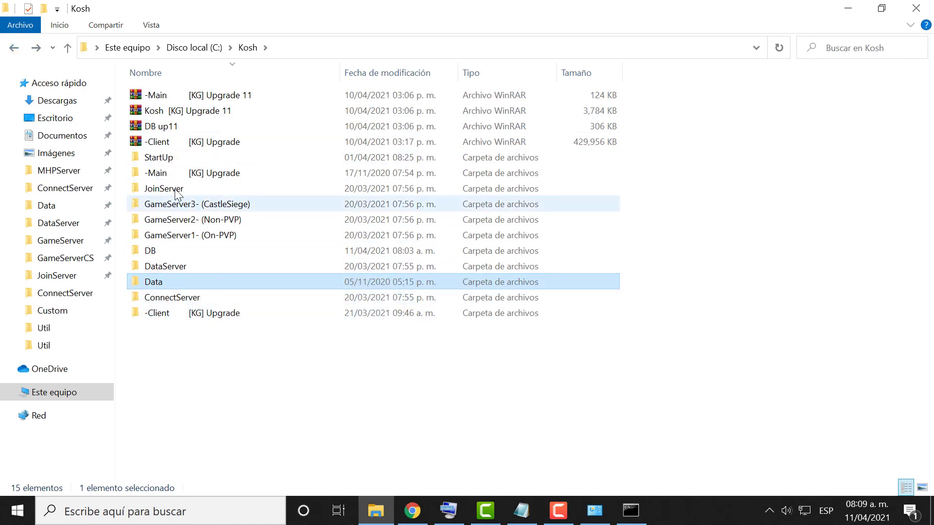
left_click(170, 298)
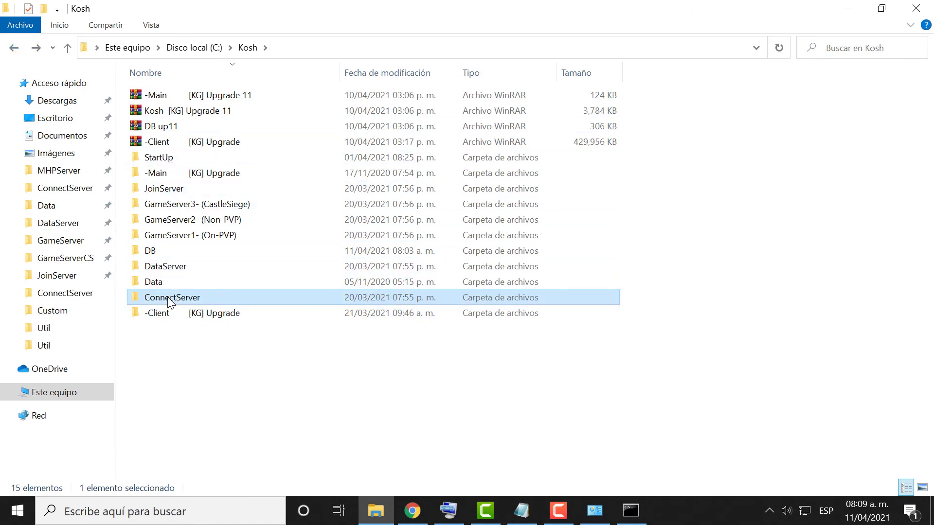
double_click(168, 299)
left_click(160, 178)
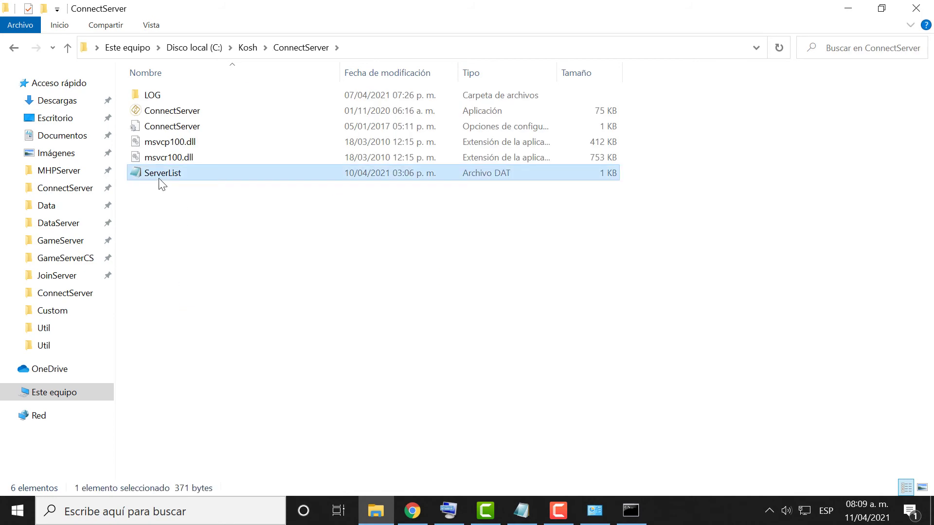
right_click(162, 184)
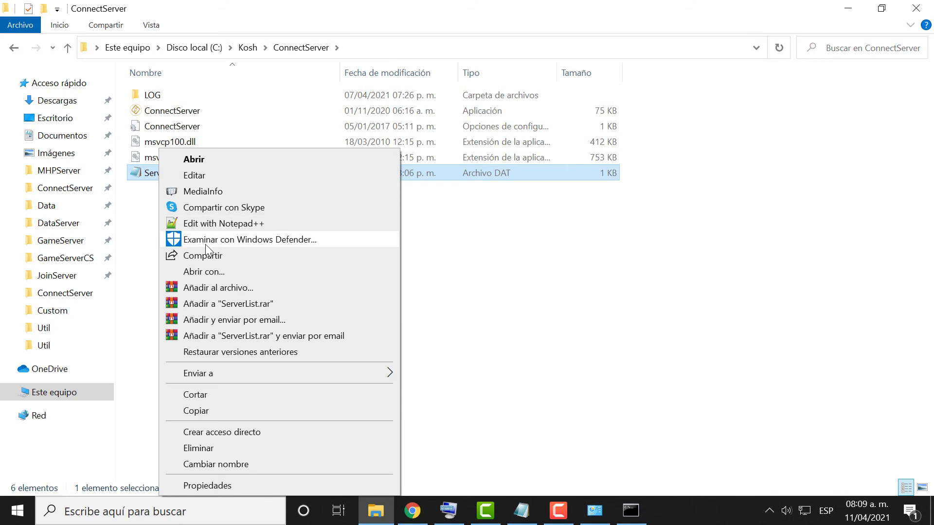
left_click(242, 273)
left_click(480, 395)
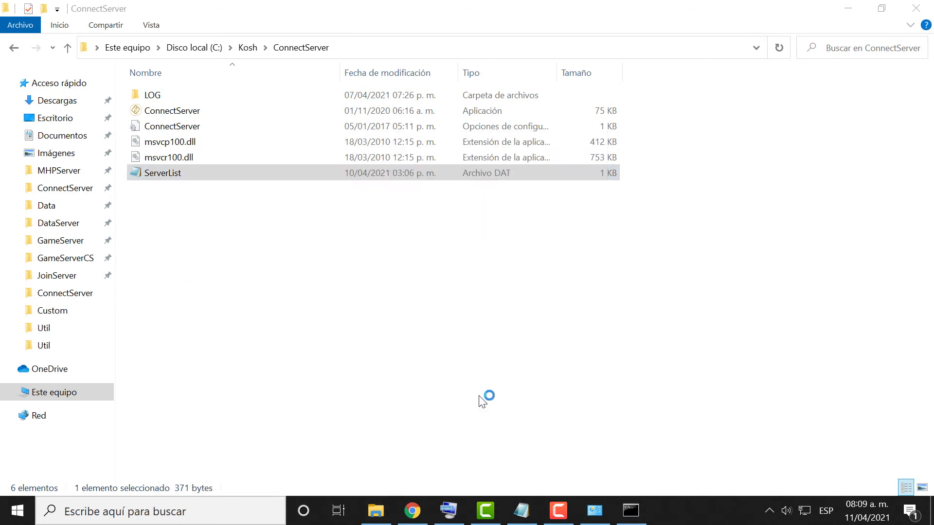
Replace every occurrence of IP with 192.168.0.13 using Reemplazar todo.
left_click(248, 113)
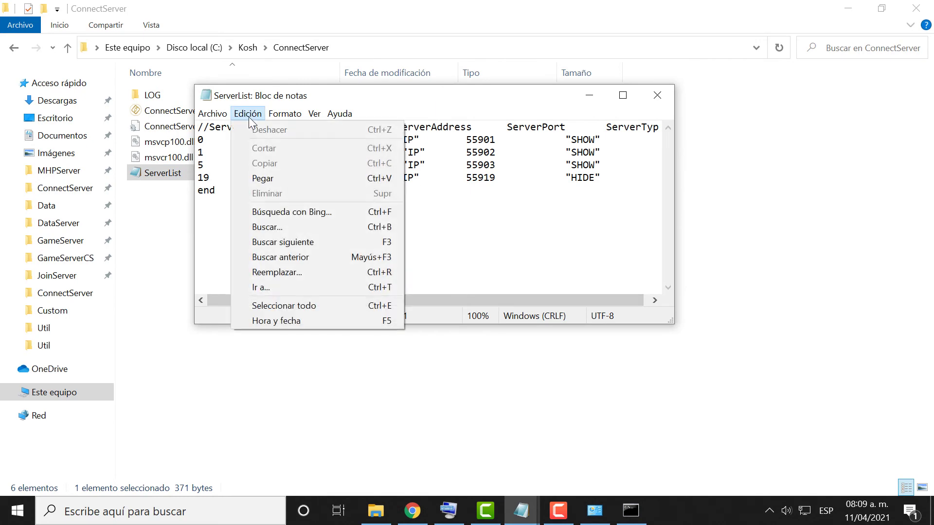
left_click(293, 270)
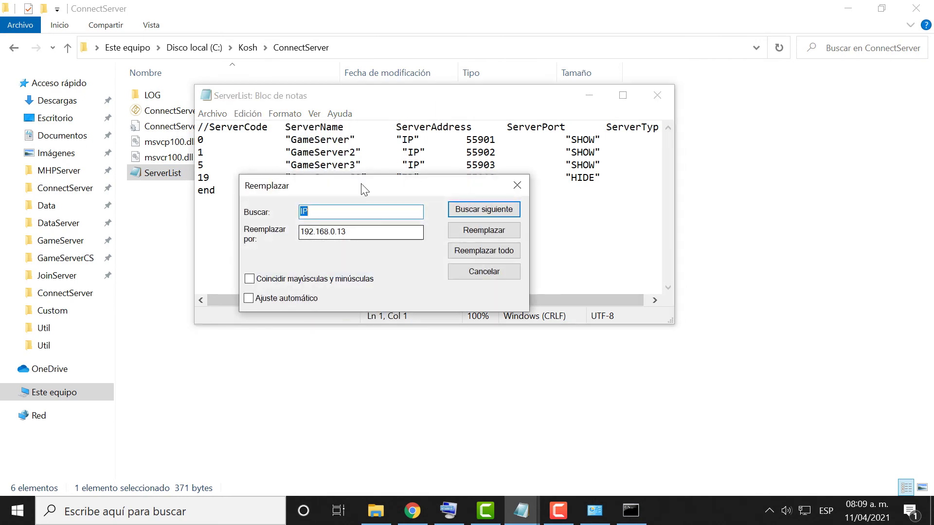
left_click_drag(287, 185, 270, 255)
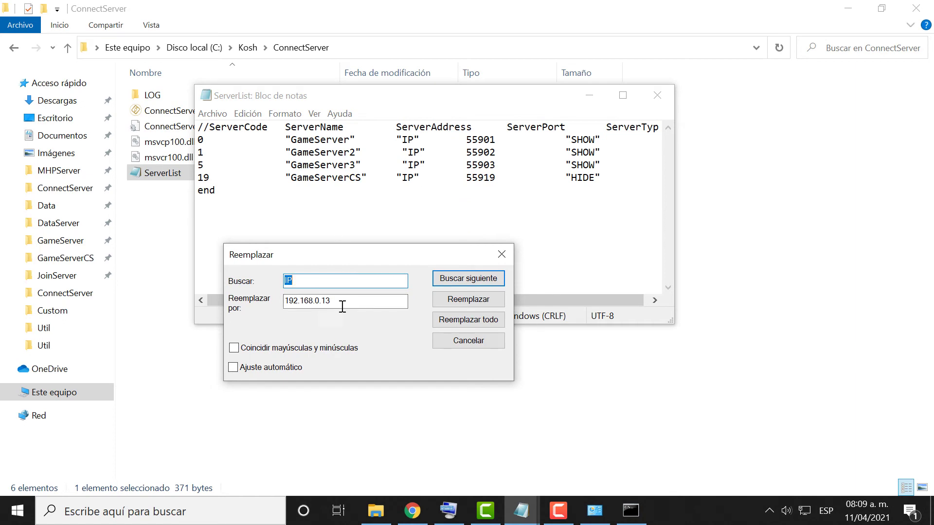
left_click_drag(373, 304, 282, 307)
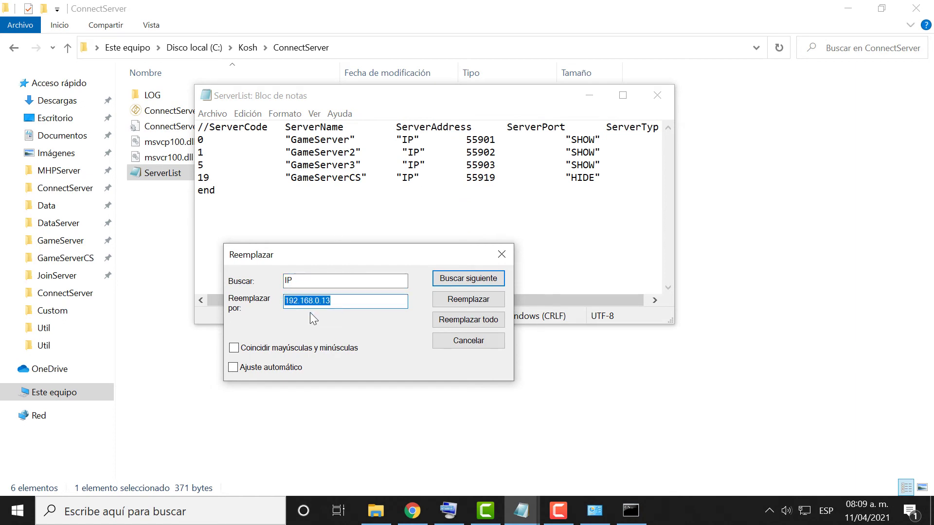
left_click(483, 320)
left_click(508, 255)
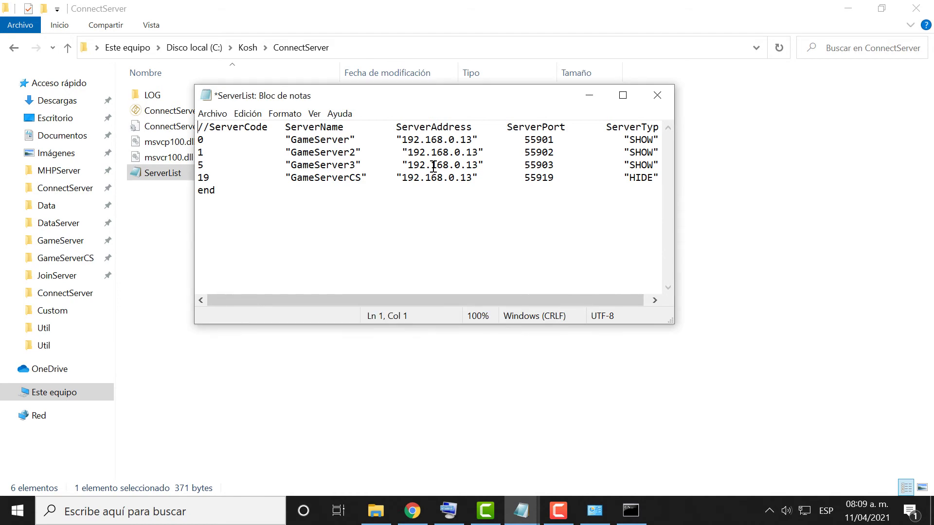
Close ServerList, choosing Guardar to save the changes.
left_click_drag(405, 148, 454, 177)
left_click(460, 189)
left_click(657, 95)
left_click(411, 264)
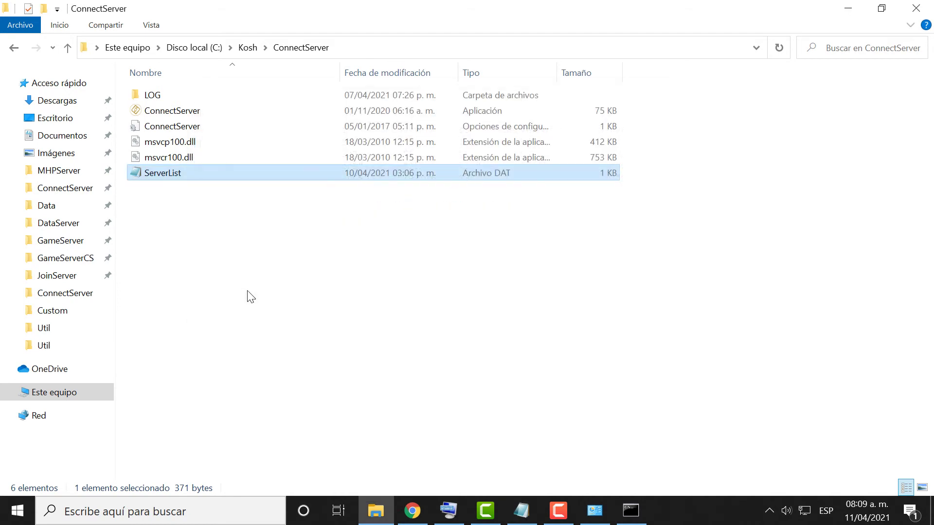
left_click(233, 275)
Open MainInfo in -Main [KG] Upgrade and paste 192.168.0.13 over IP on the IpAddress line.
left_click(18, 50)
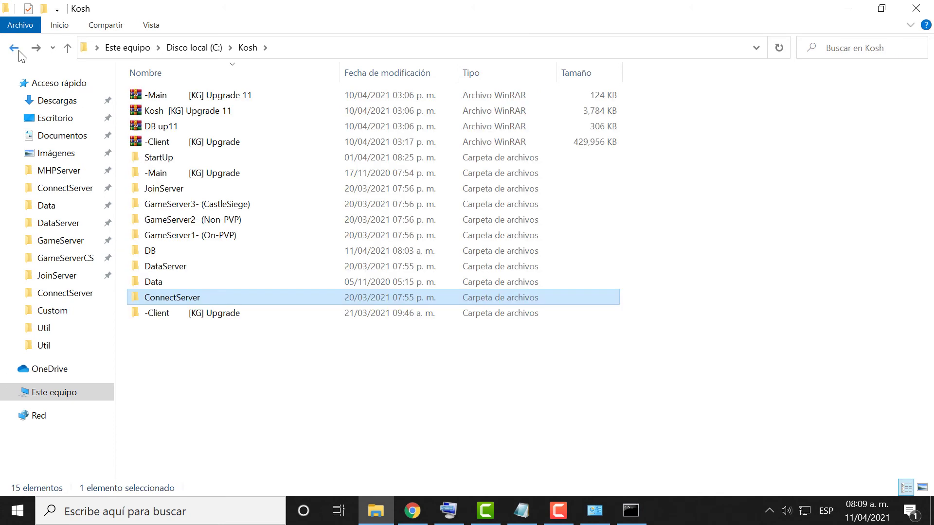
double_click(204, 174)
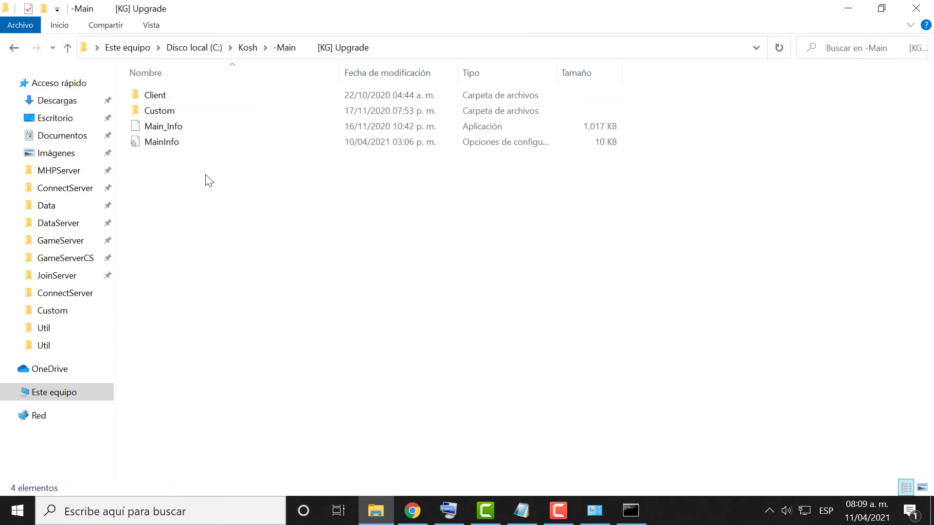
left_click(157, 147)
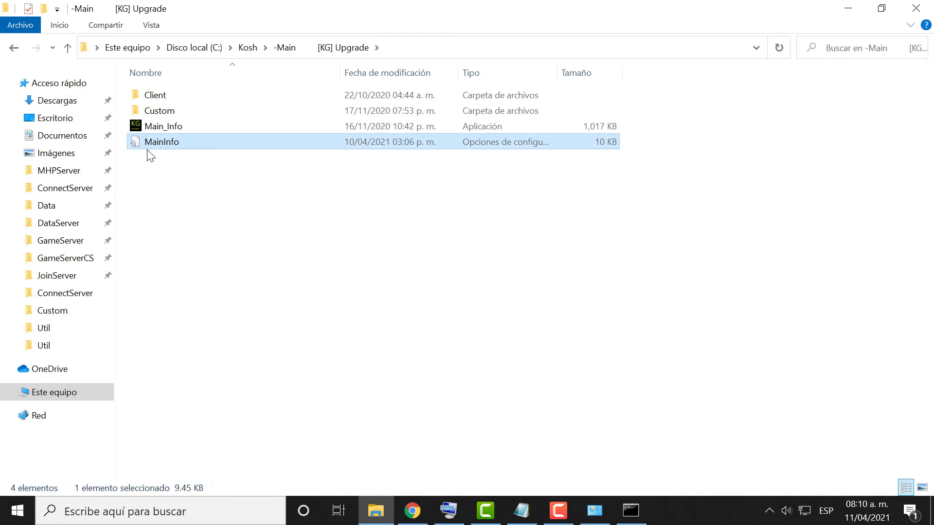
left_click_drag(288, 177, 267, 177)
right_click(266, 177)
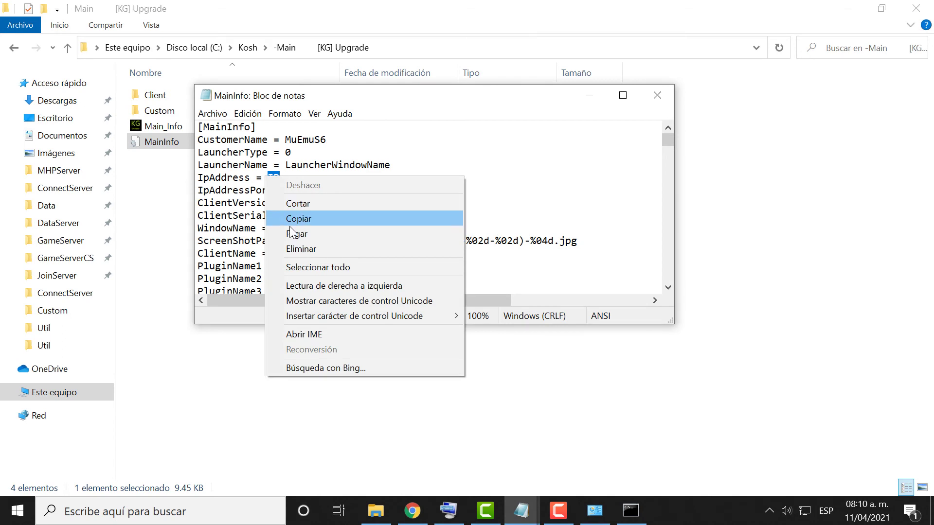
left_click(296, 234)
Save and close MainInfo with Guardar, then return to the Kosh folder.
left_click_drag(269, 177, 343, 174)
left_click(657, 96)
left_click(434, 273)
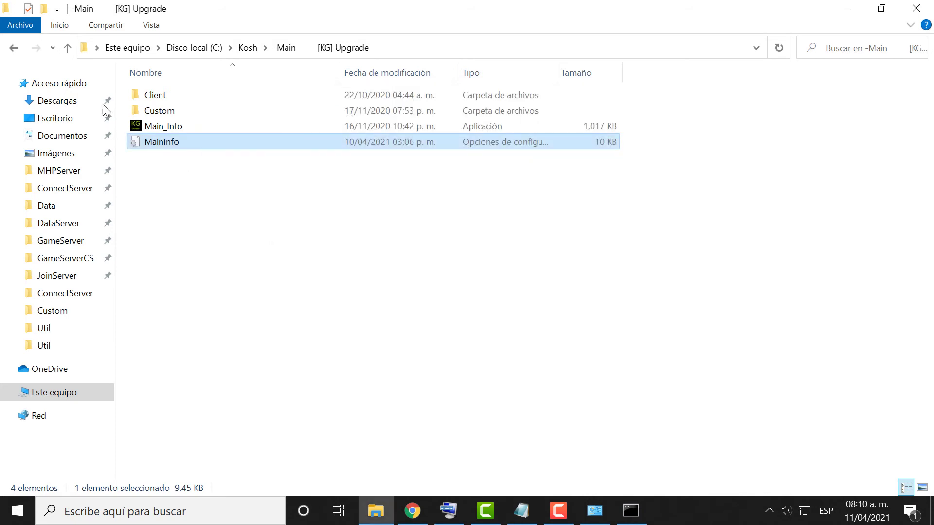
left_click(13, 50)
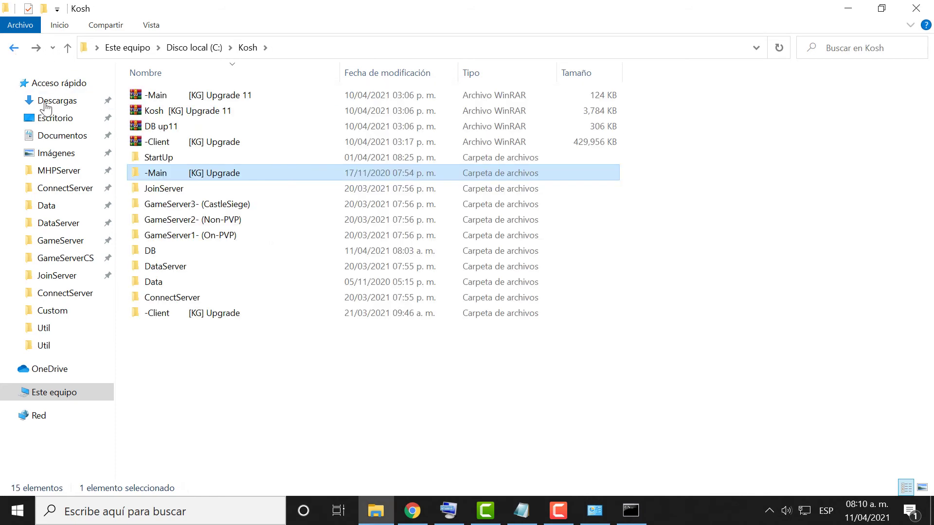
left_click(258, 414)
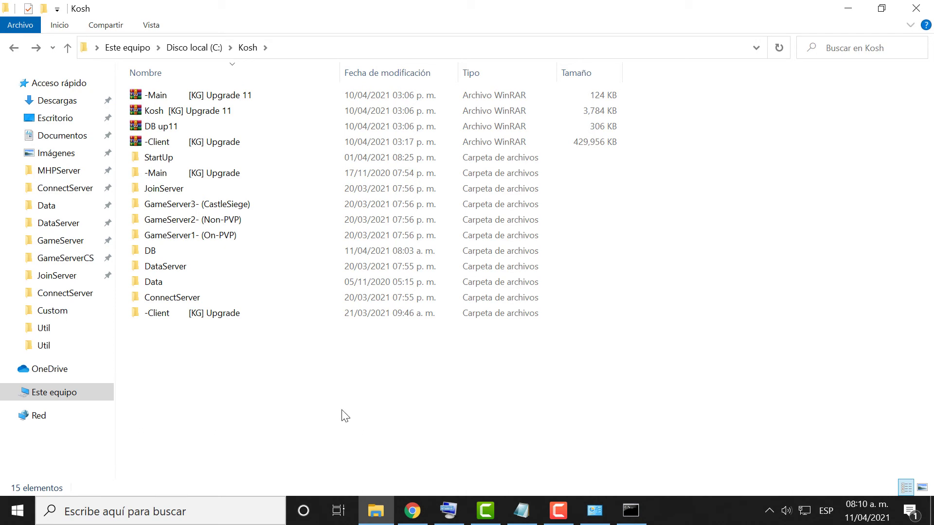
Close the ipconfig Command Prompt and bring up the System Information window.
left_click(630, 511)
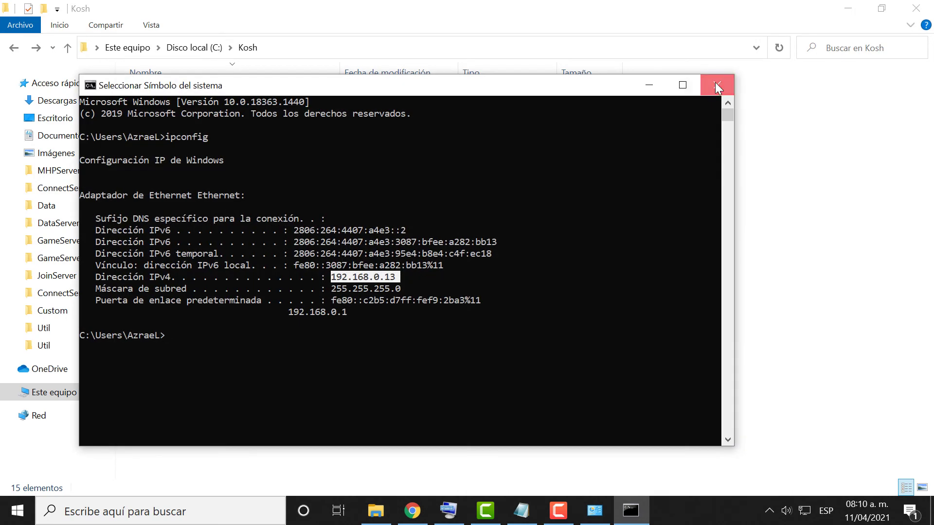
left_click(715, 85)
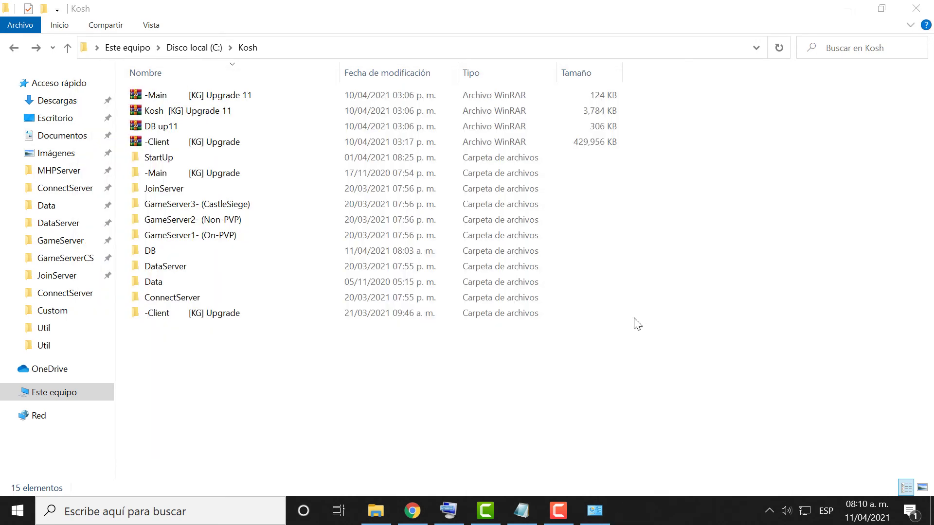
left_click(595, 511)
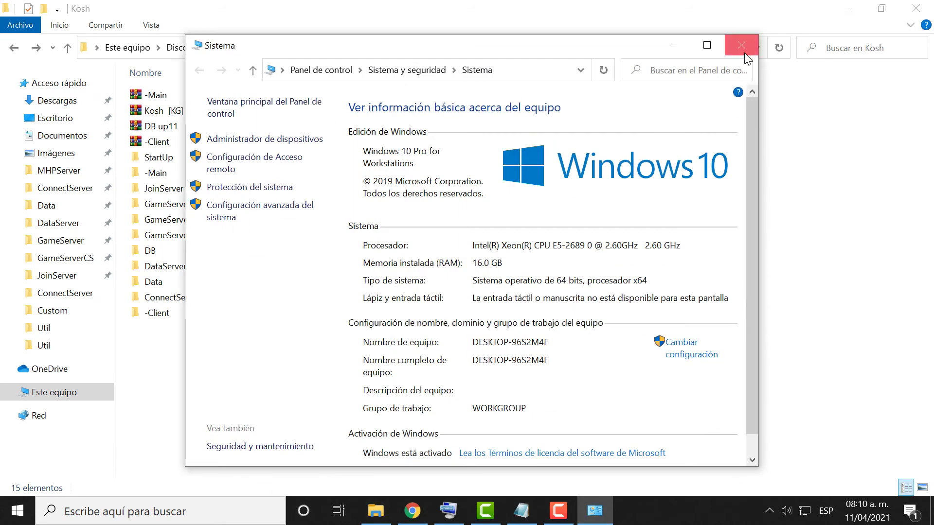
left_click(741, 45)
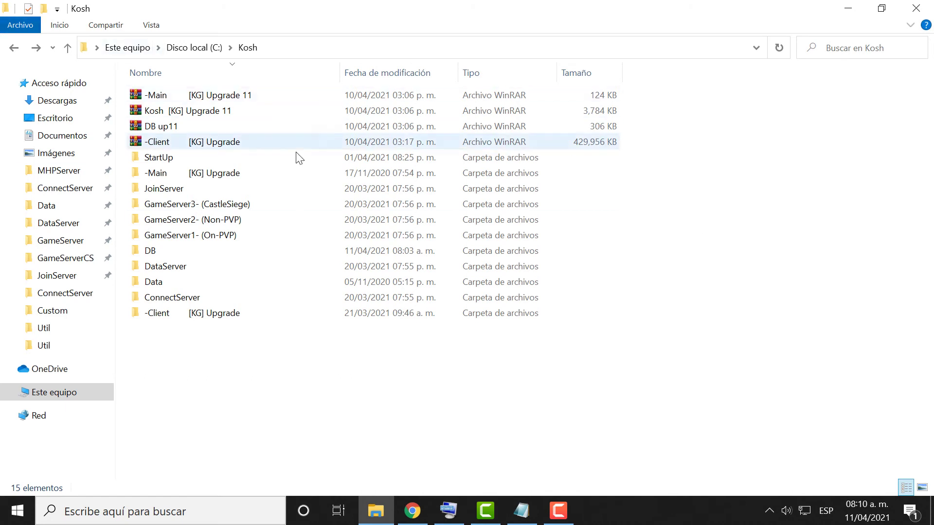
Run Main_Info in the -Main [KG] Upgrade folder to regenerate the client settings file.
left_click(273, 170)
double_click(273, 167)
left_click(151, 128)
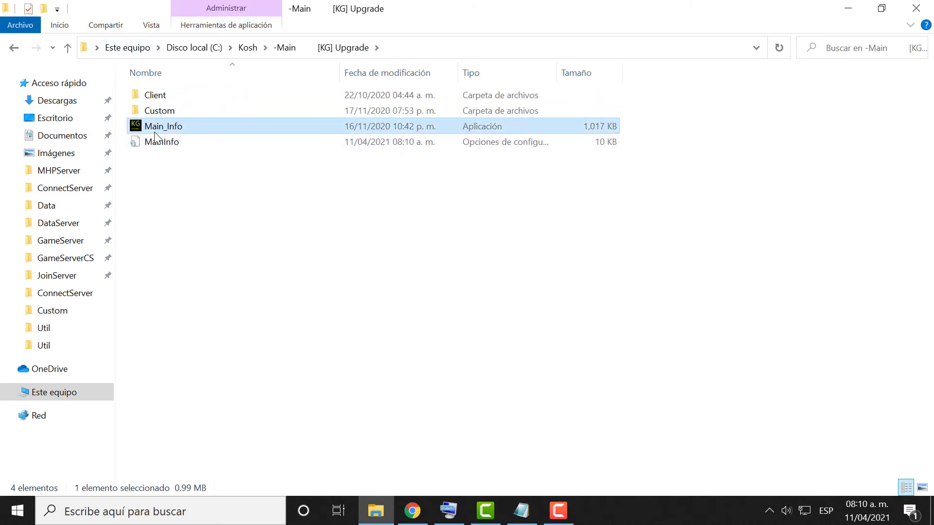
left_click(154, 139)
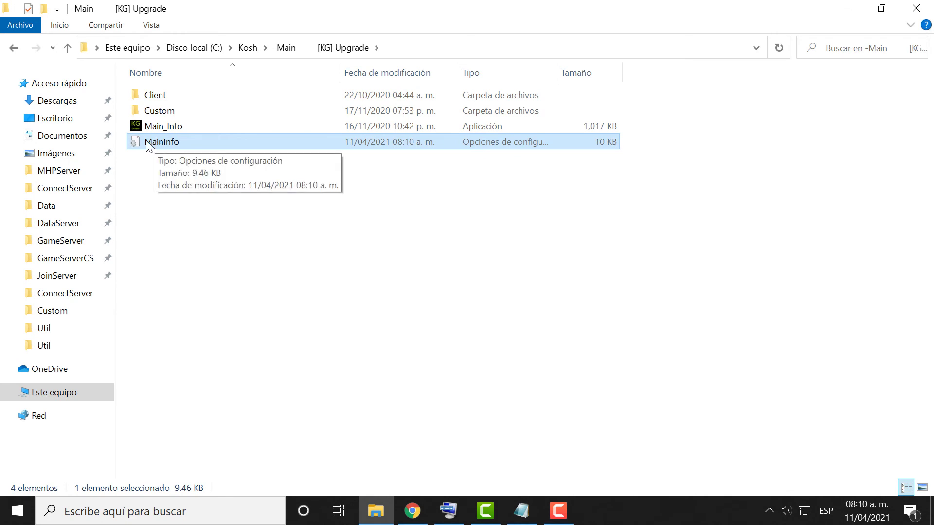
double_click(148, 129)
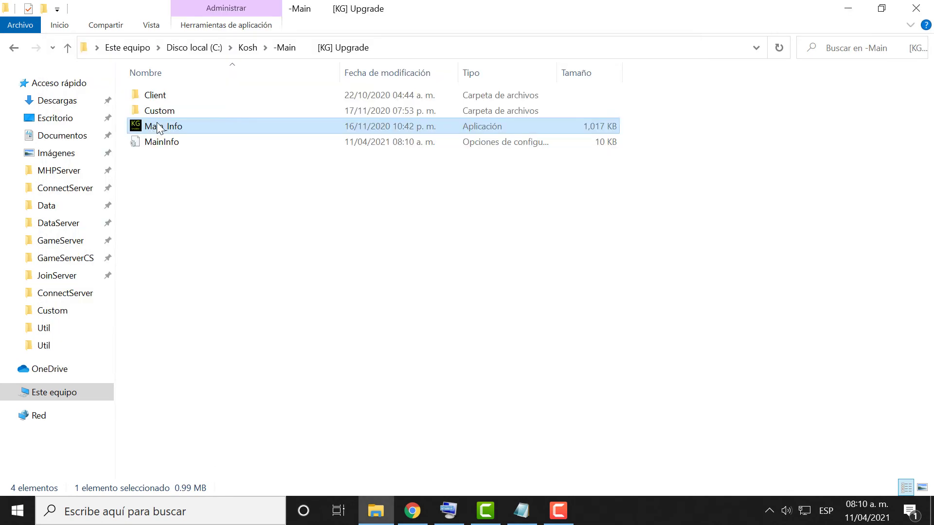
Copy the PremiumKG file from the Client folder and return to Kosh.
double_click(168, 98)
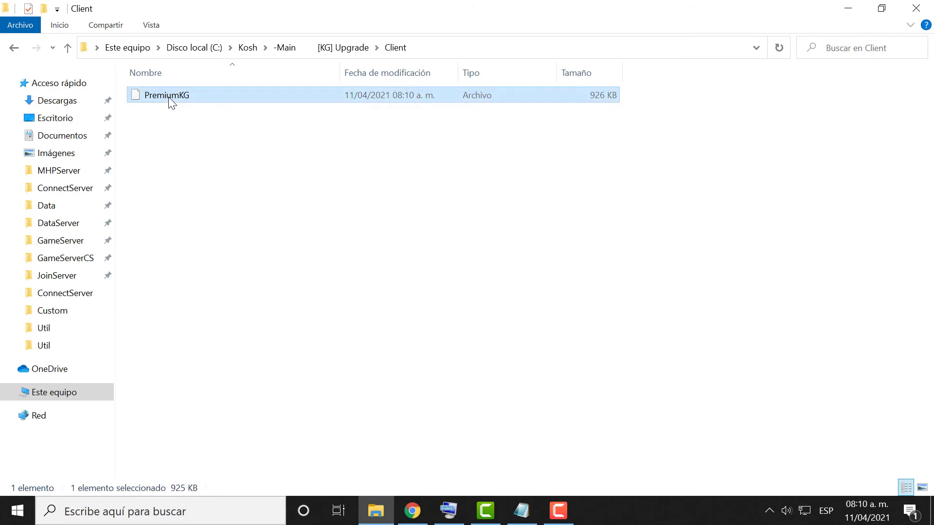
right_click(171, 102)
left_click(204, 312)
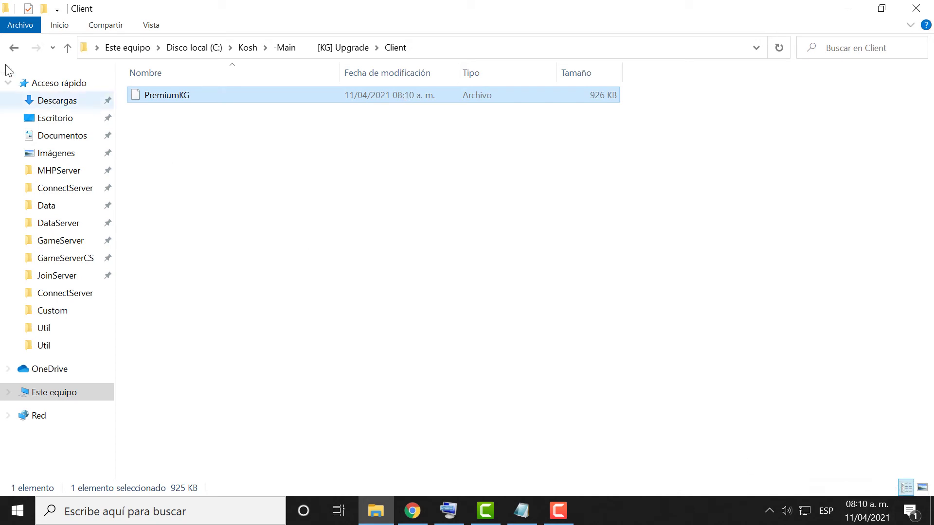
left_click(14, 48)
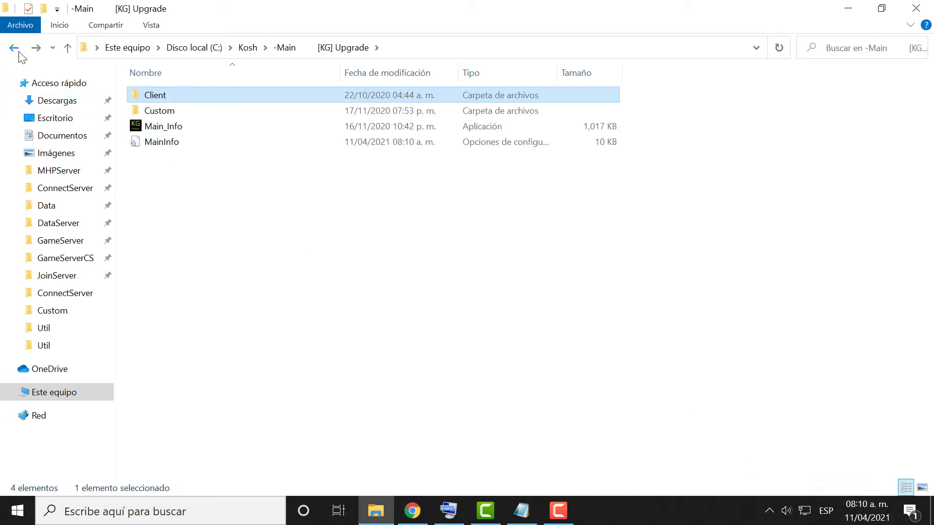
left_click(19, 52)
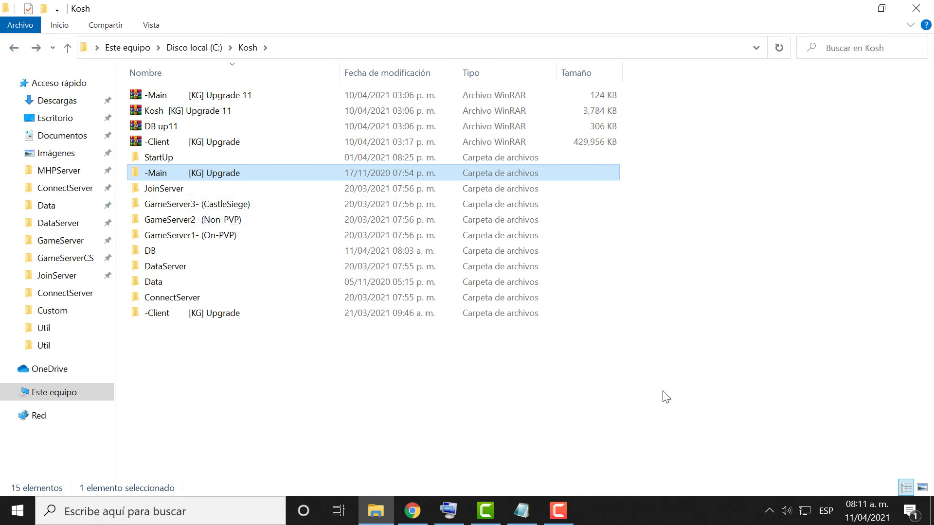
Copy the PremiumKG file again from -Main [KG] Upgrade's Client folder, then return to Kosh.
double_click(323, 170)
double_click(291, 95)
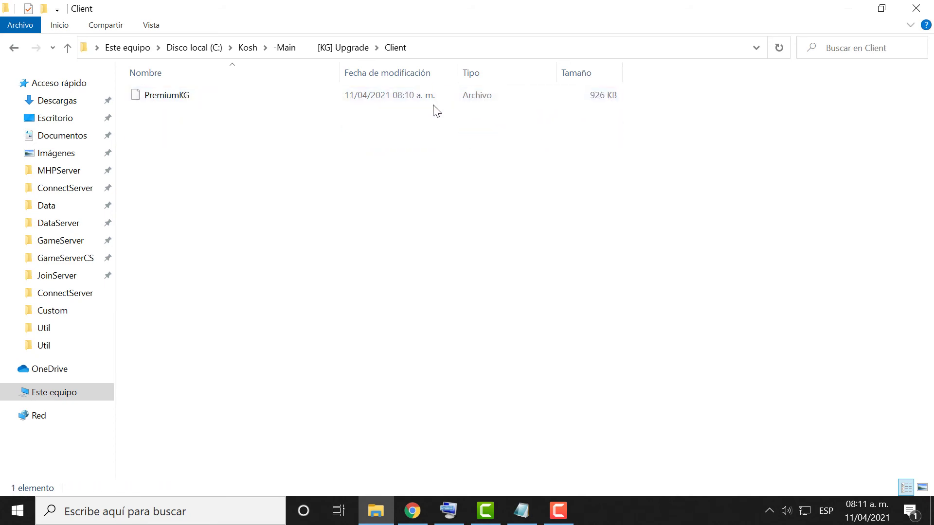
left_click(16, 50)
left_click(157, 122)
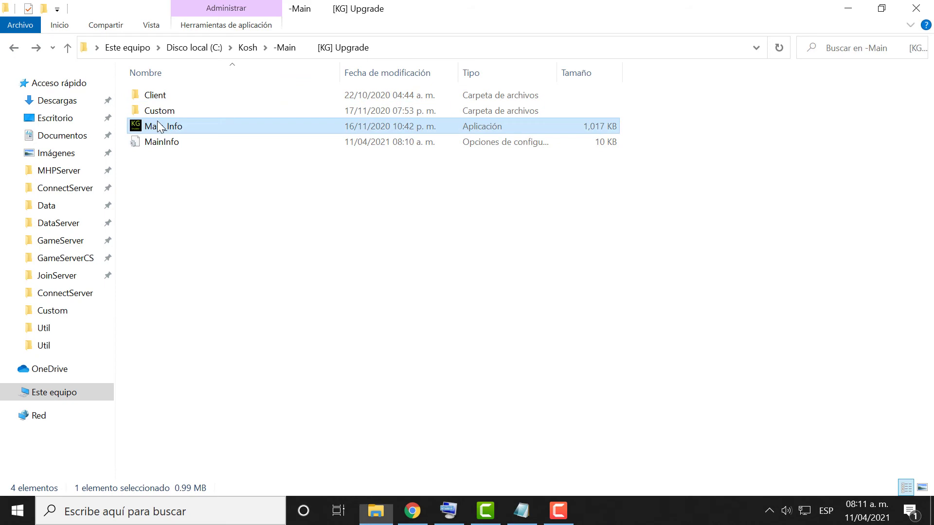
double_click(163, 100)
right_click(412, 94)
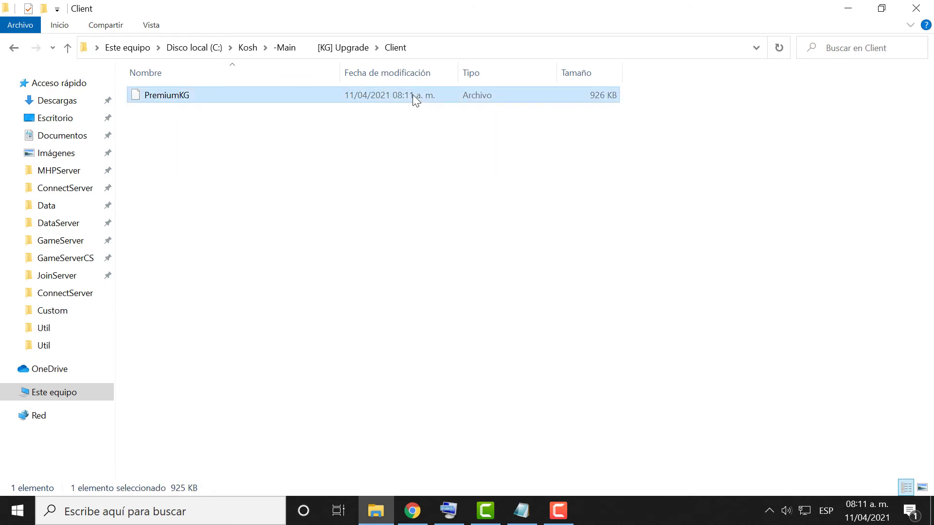
left_click(473, 314)
left_click(21, 47)
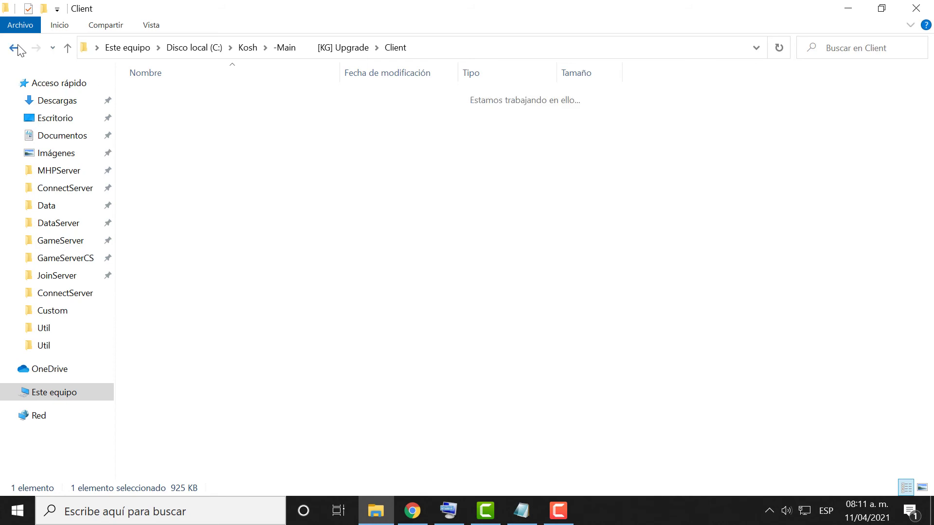
left_click(22, 47)
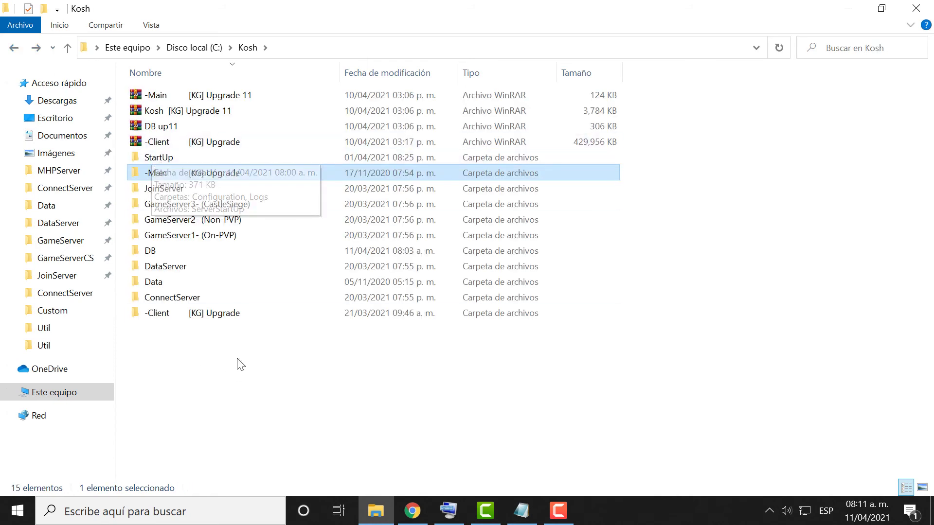
Paste PremiumKG into -Client [KG] Upgrade, replacing the existing file, and return to Kosh.
double_click(250, 313)
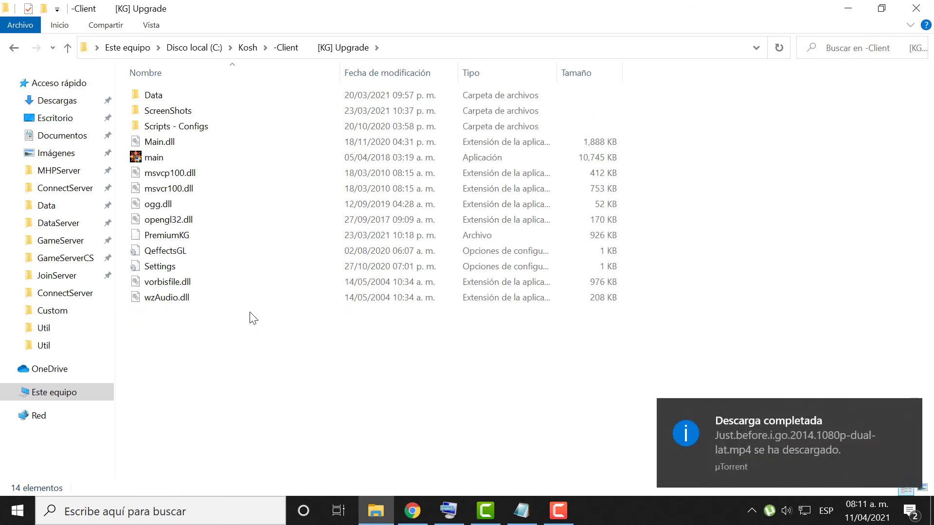
right_click(253, 319)
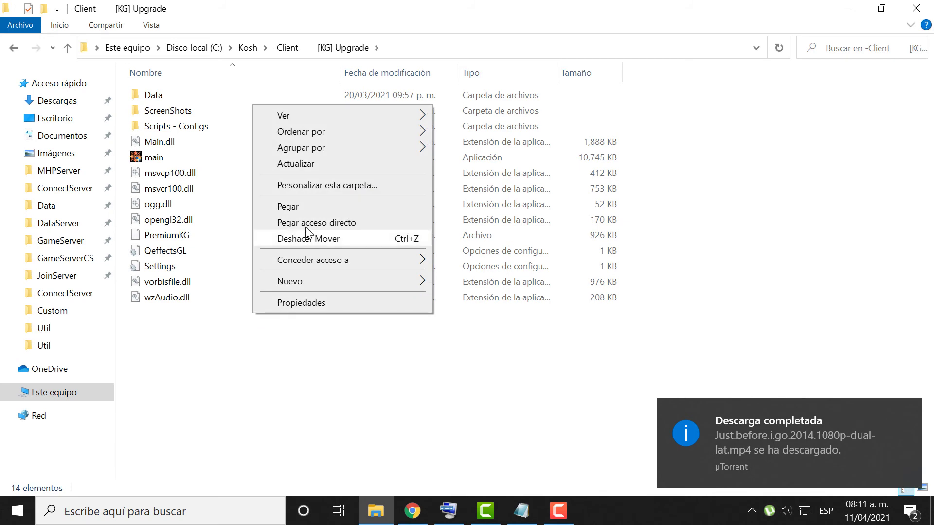
left_click(285, 204)
left_click(363, 221)
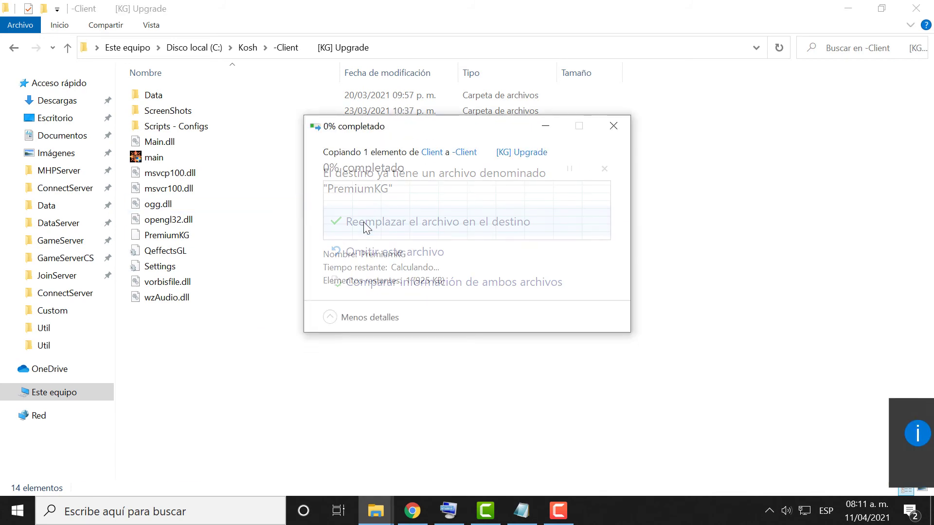
left_click(282, 342)
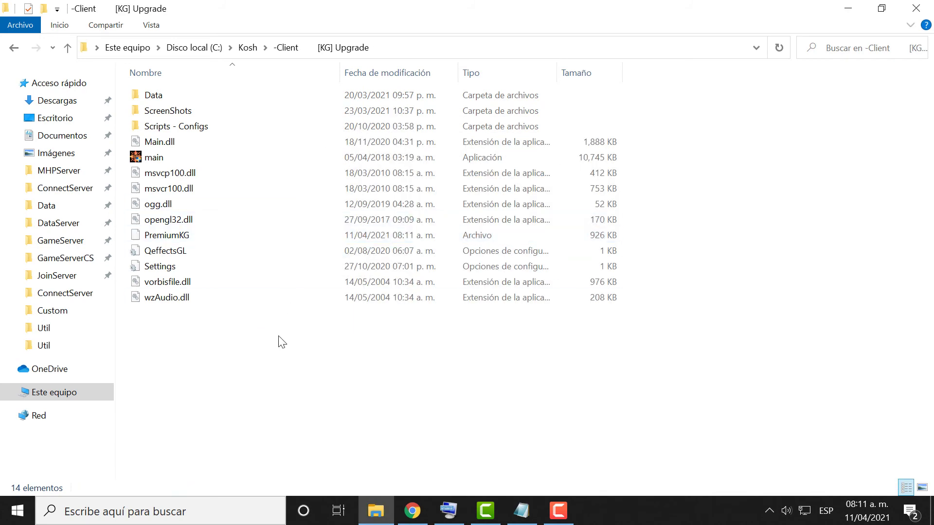
left_click(14, 48)
left_click(173, 357)
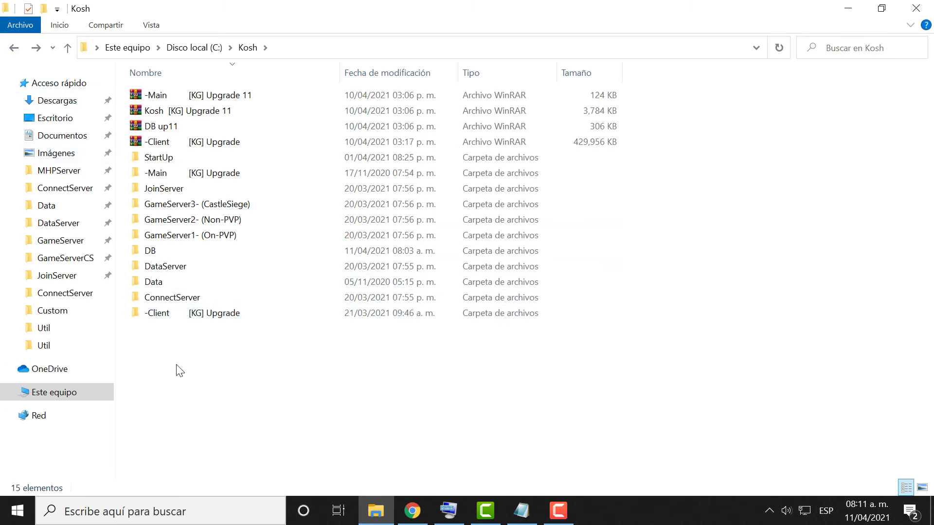
left_click(220, 318)
Run ServerStartUp from Kosh's StartUp folder to show its five stopped server processes.
left_click(229, 366)
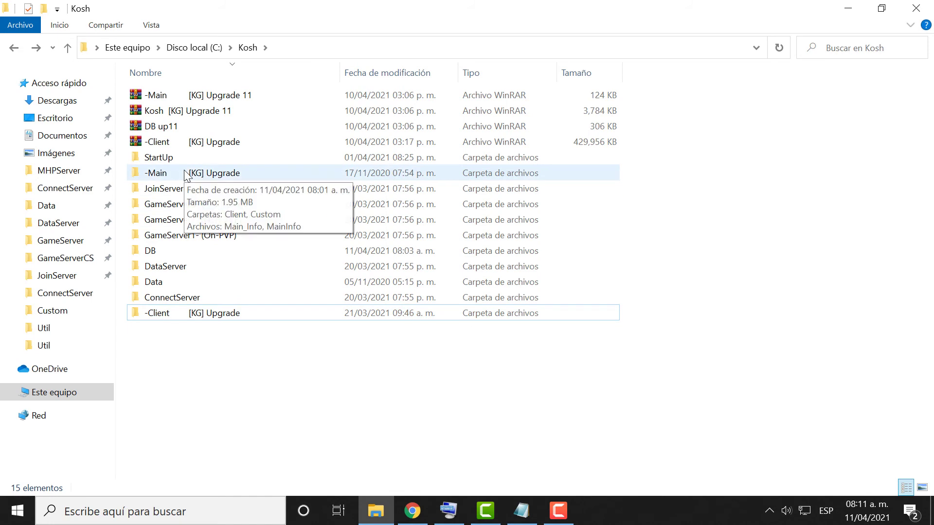
double_click(154, 160)
left_click(171, 134)
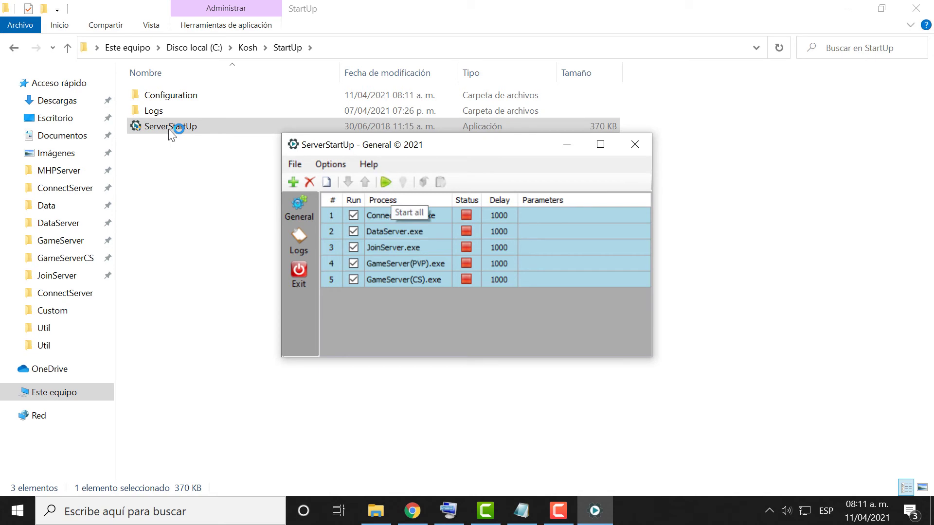
left_click(400, 215)
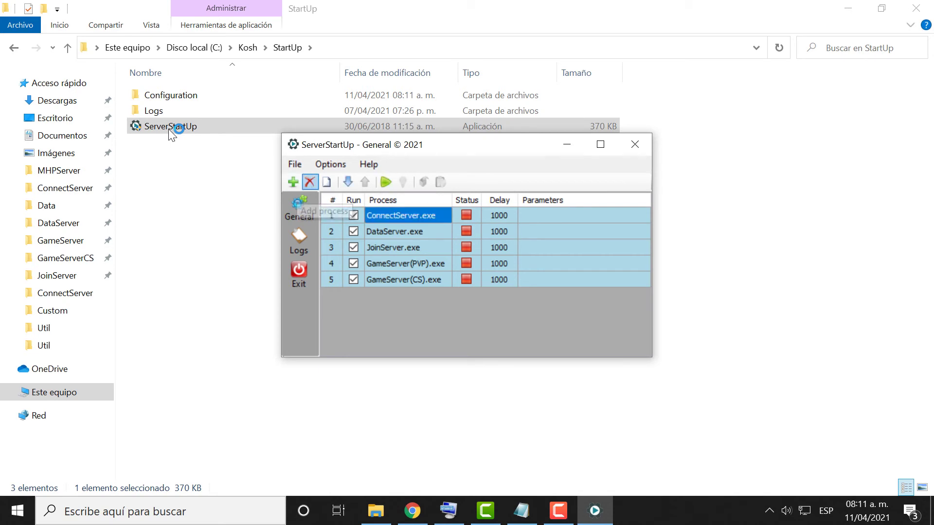
Delete all five existing process entries, confirming each removal, to empty the list.
left_click(310, 182)
key("Return")
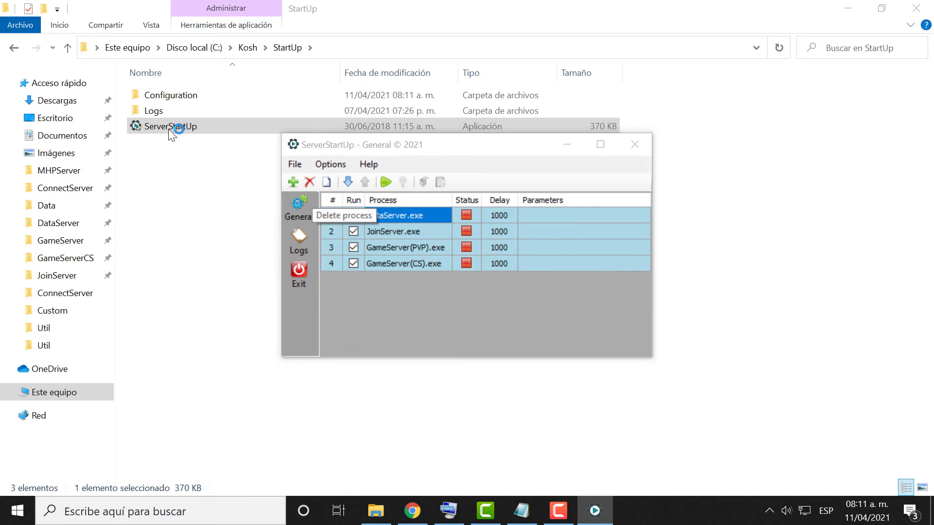
left_click(309, 182)
key("Return")
left_click(309, 182)
key("Return")
left_click(309, 182)
key("Return")
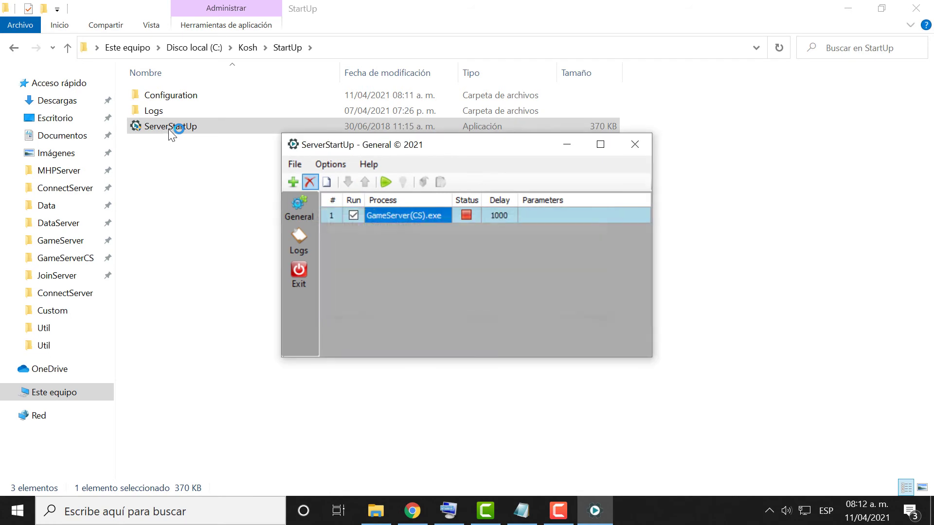
left_click(310, 182)
key("Return")
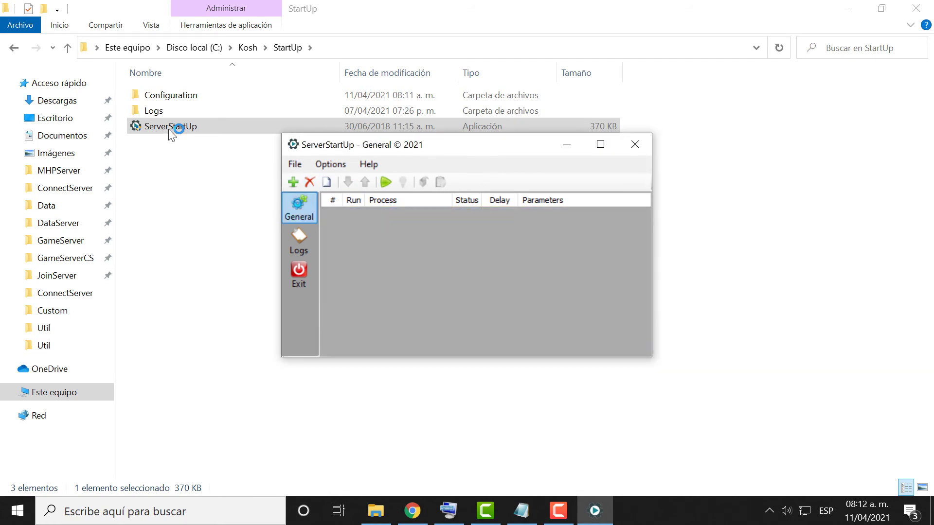
Add ConnectServer and DataServer from their Kosh folders as the first two processes.
left_click(293, 182)
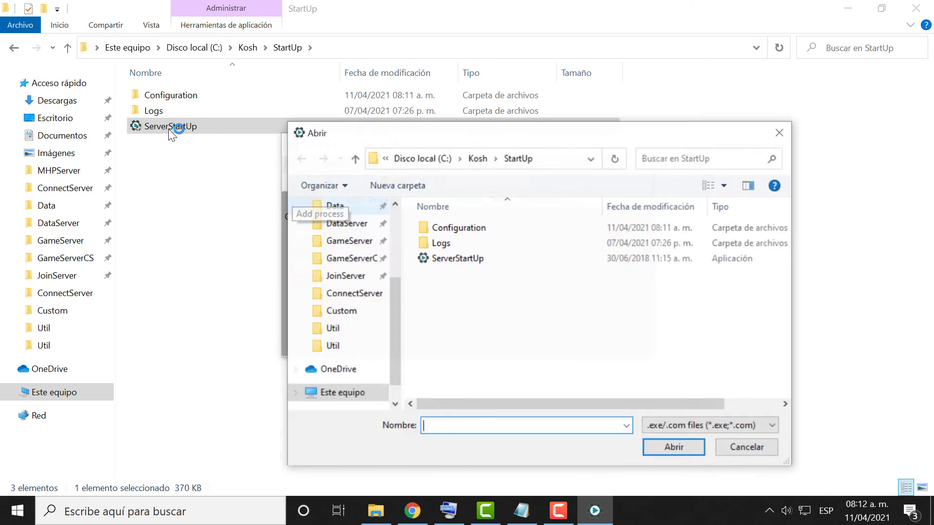
left_click(477, 159)
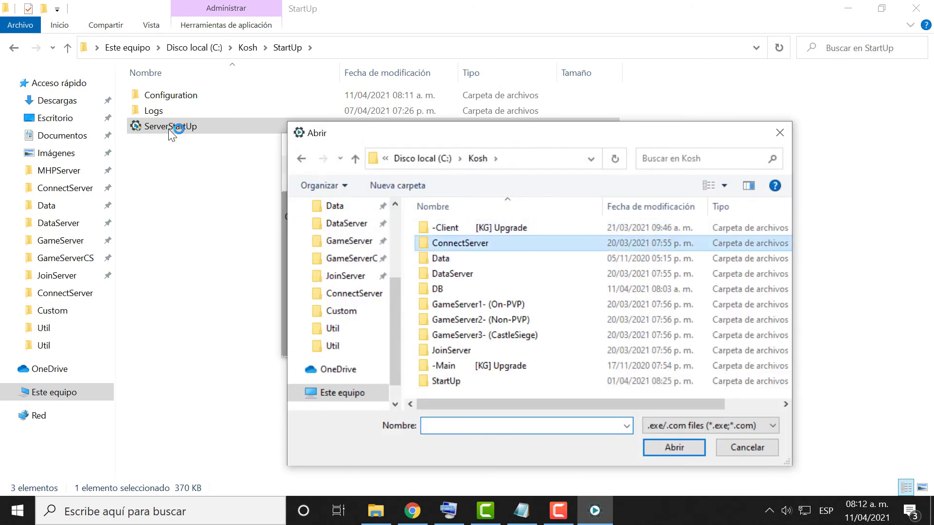
double_click(460, 243)
left_click(475, 183)
double_click(475, 184)
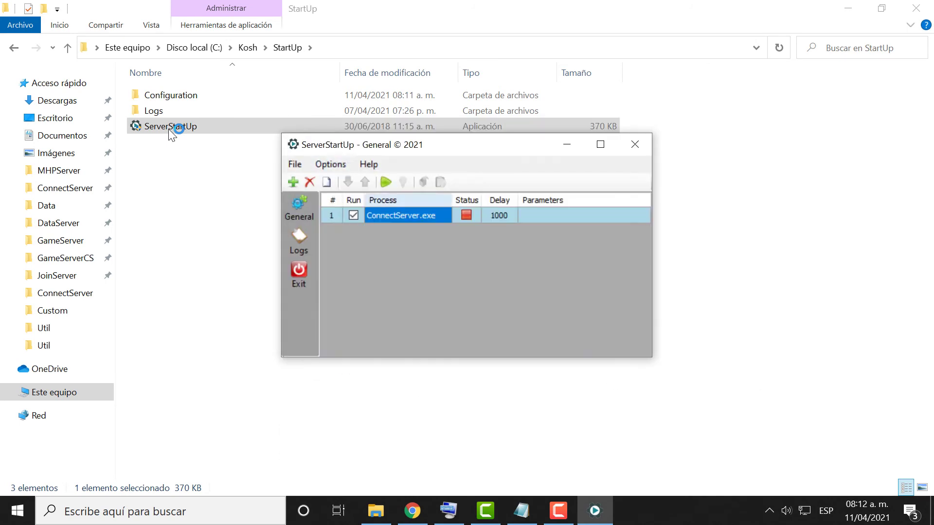
left_click(293, 182)
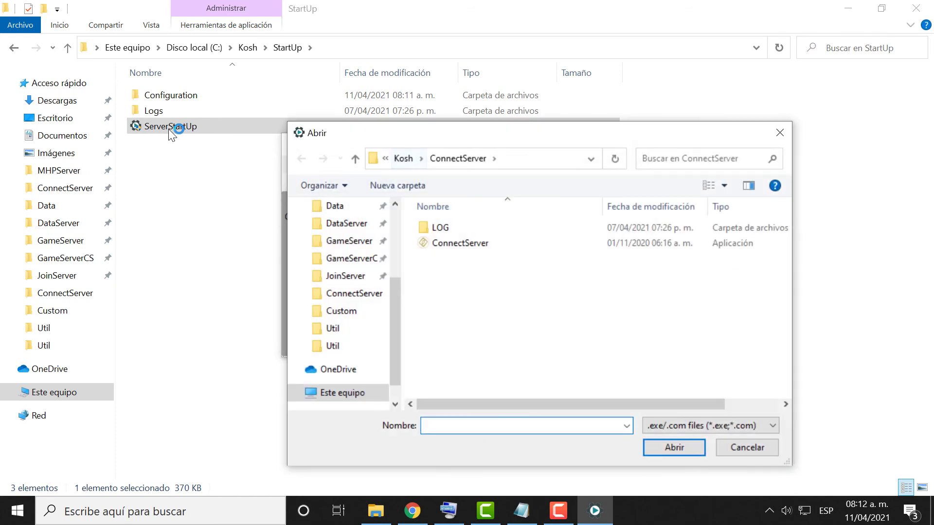
left_click(403, 158)
double_click(448, 273)
double_click(452, 243)
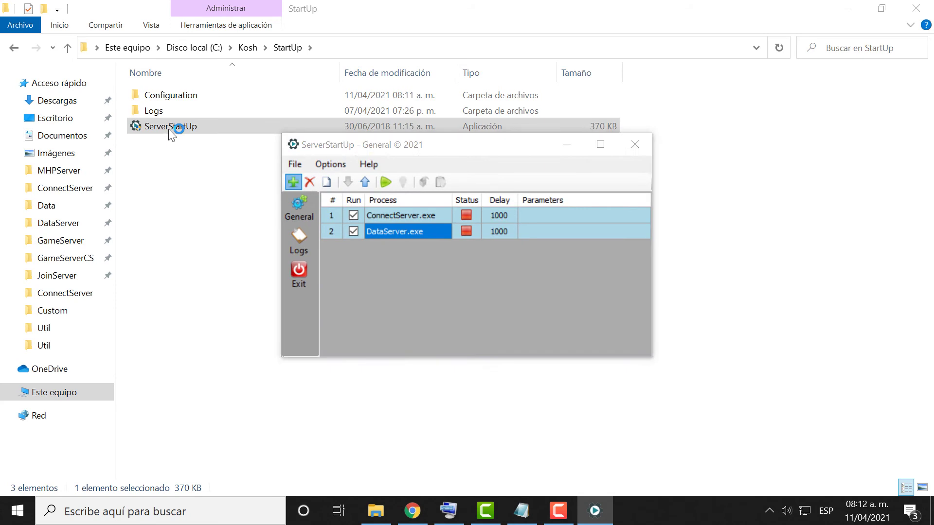
Add JoinServer from its Kosh folder as the third process.
left_click(292, 181)
left_click(403, 158)
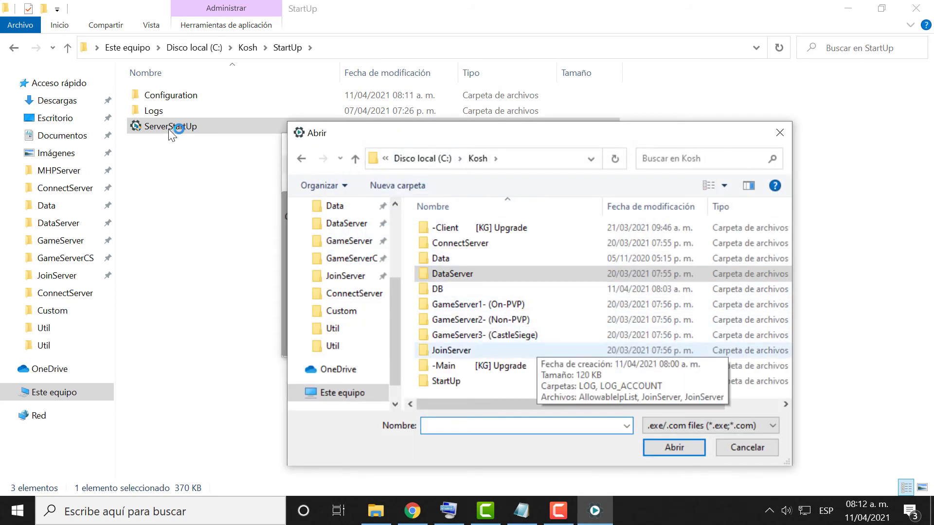
double_click(451, 350)
left_click(451, 258)
left_click(674, 447)
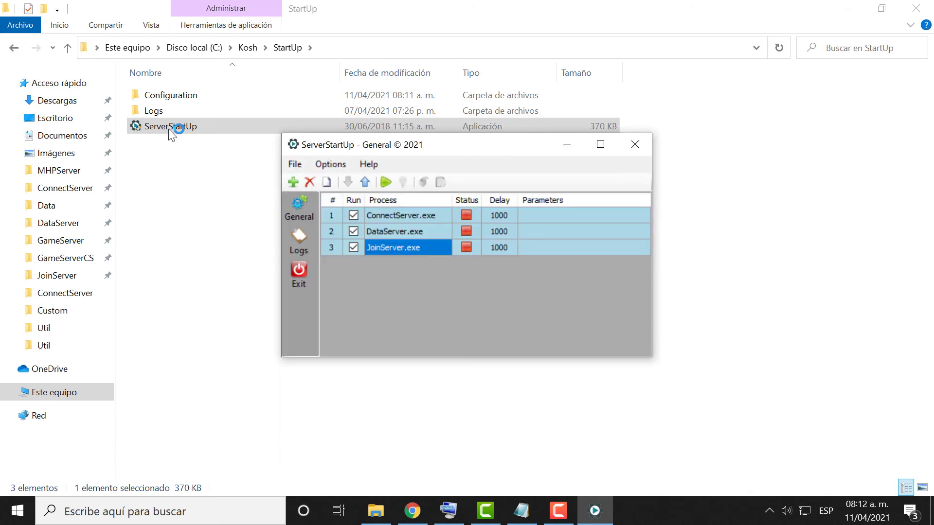
Add GameServer(PVP) from GameServer1 and GameServer(CS) from GameServer3 as processes four and five.
left_click(293, 182)
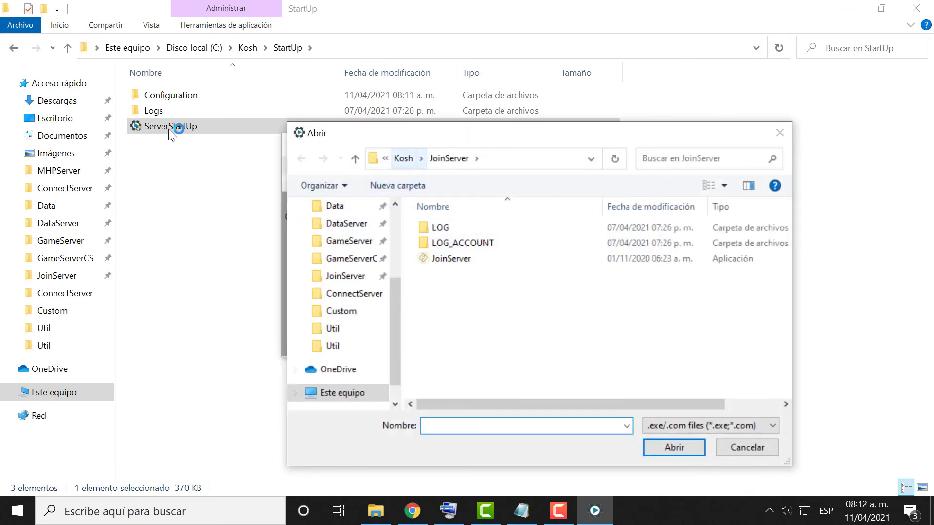
left_click(404, 159)
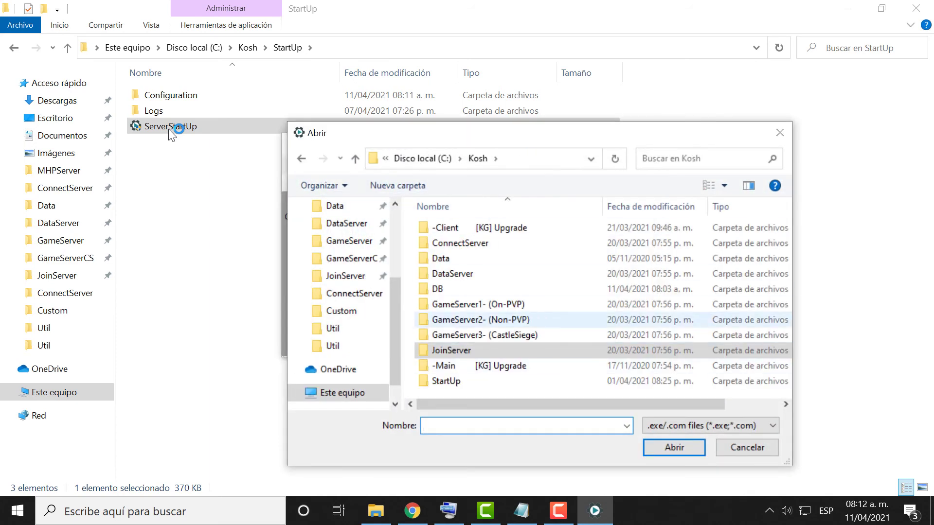
double_click(478, 304)
left_click(466, 259)
left_click(674, 448)
left_click(293, 182)
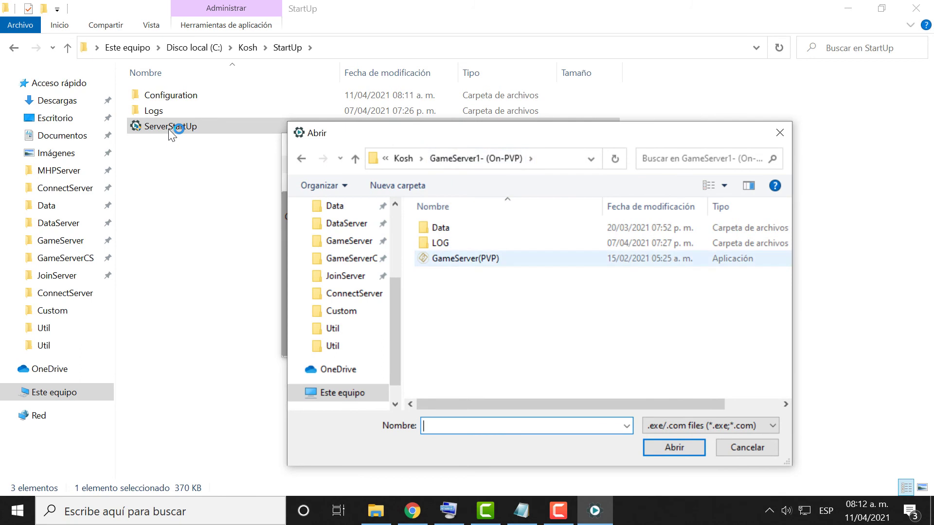
left_click(403, 159)
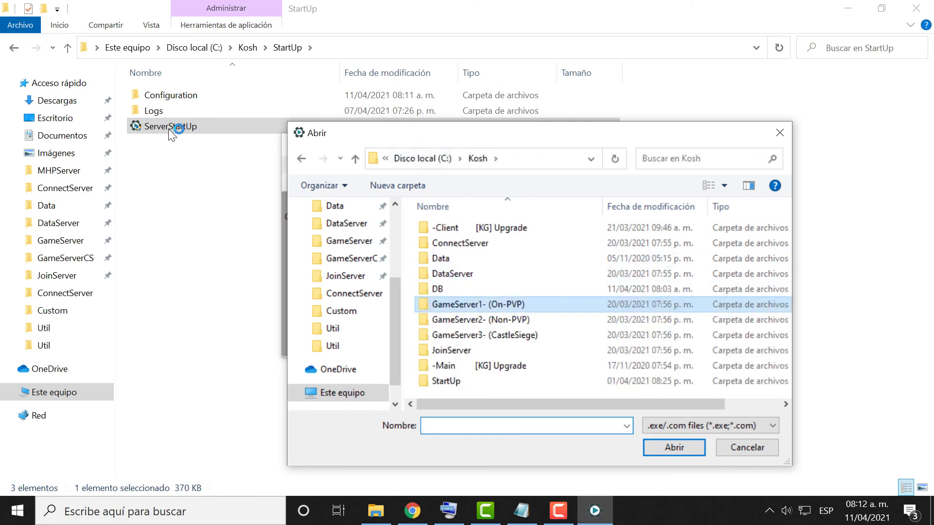
double_click(484, 335)
double_click(462, 289)
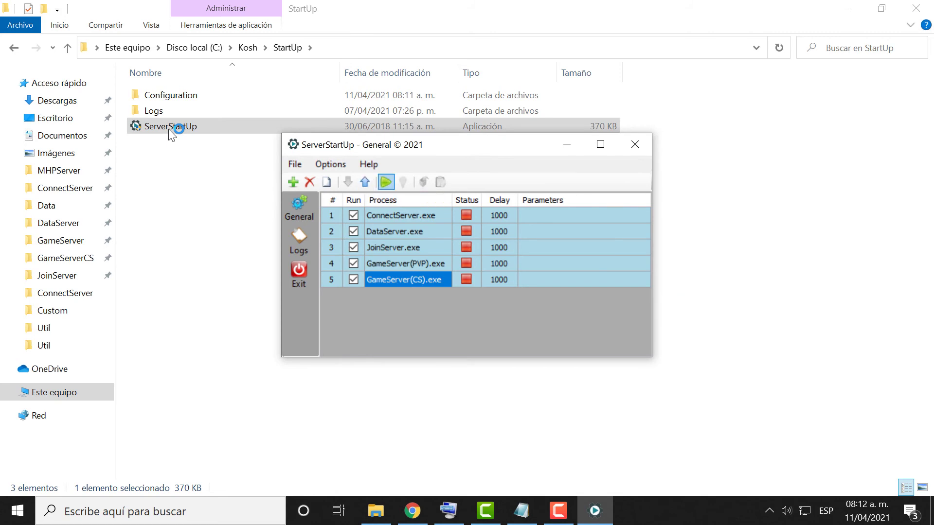
Start all servers and check the ConnectServer, DataServer, JoinServer and GameServer windows.
left_click(386, 182)
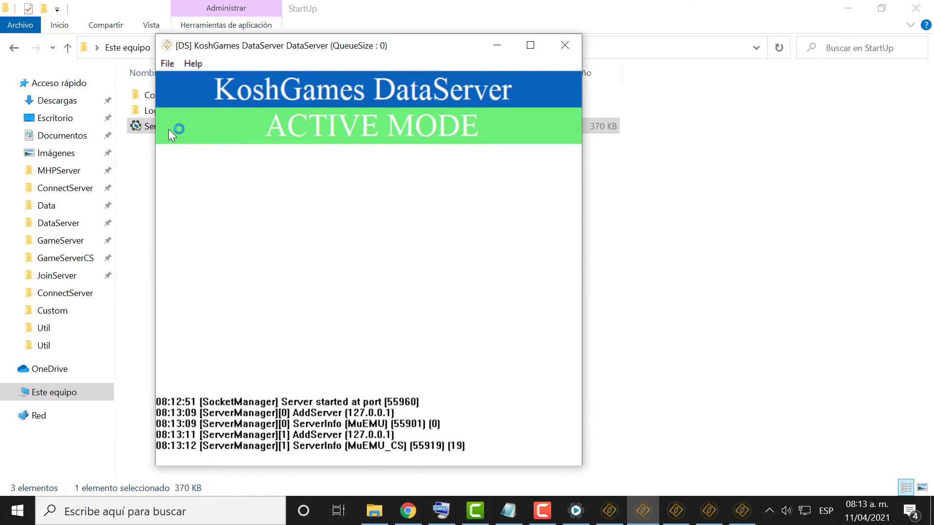
left_click(614, 517)
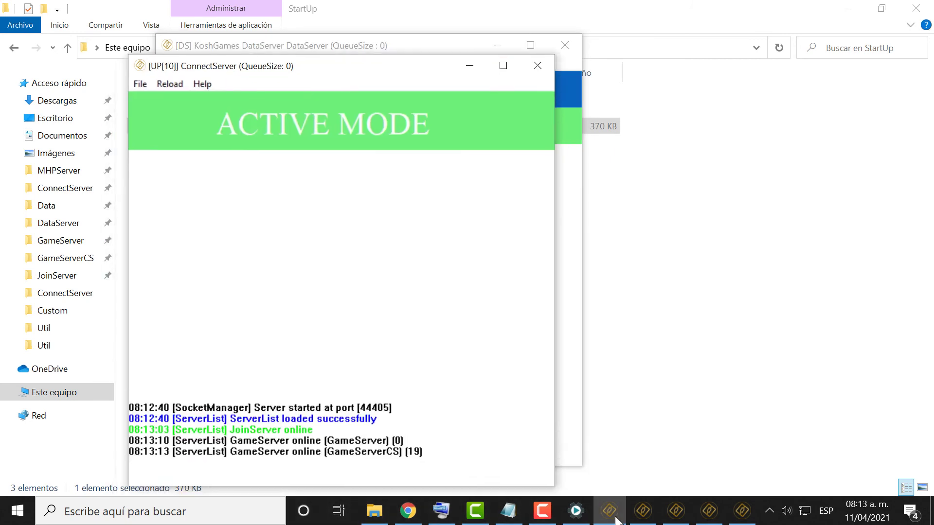
left_click(643, 501)
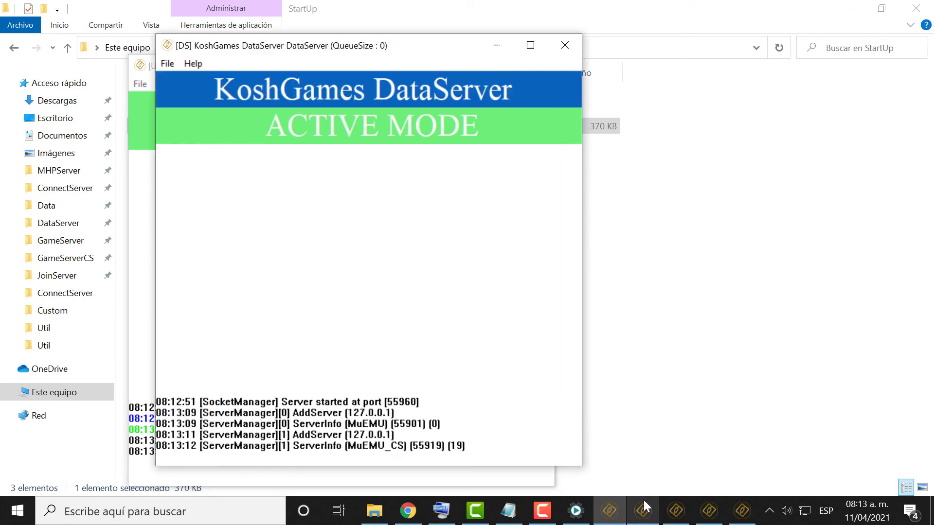
left_click(673, 516)
left_click(709, 511)
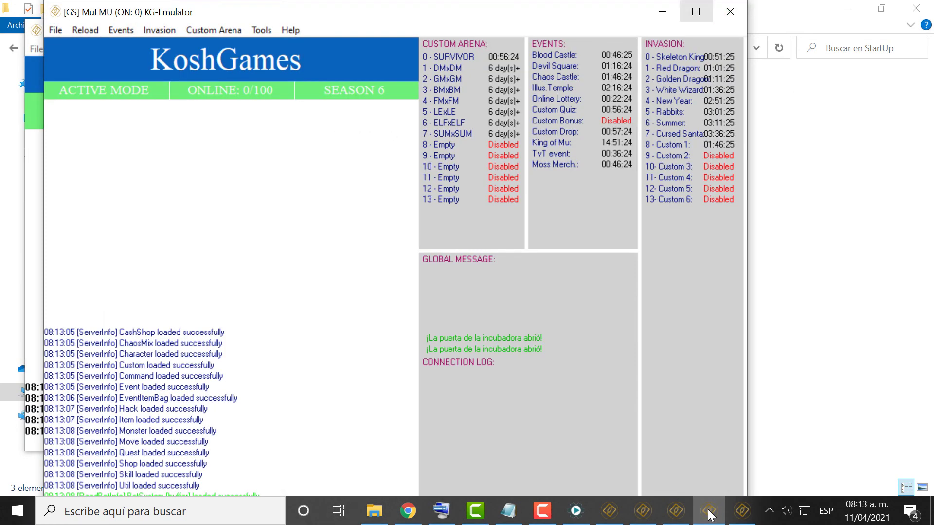
Stop all running servers and minimize ServerStartUp.
left_click(709, 512)
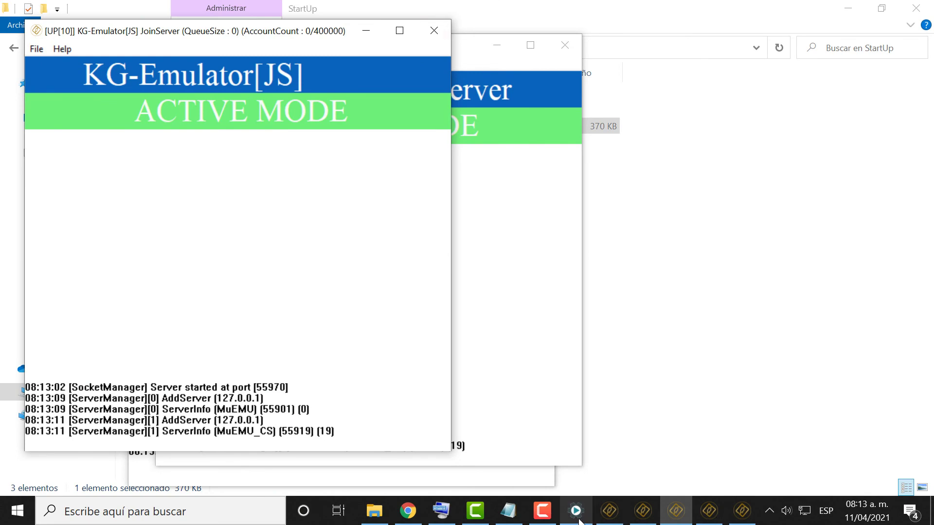
left_click(579, 519)
left_click(398, 181)
left_click(566, 144)
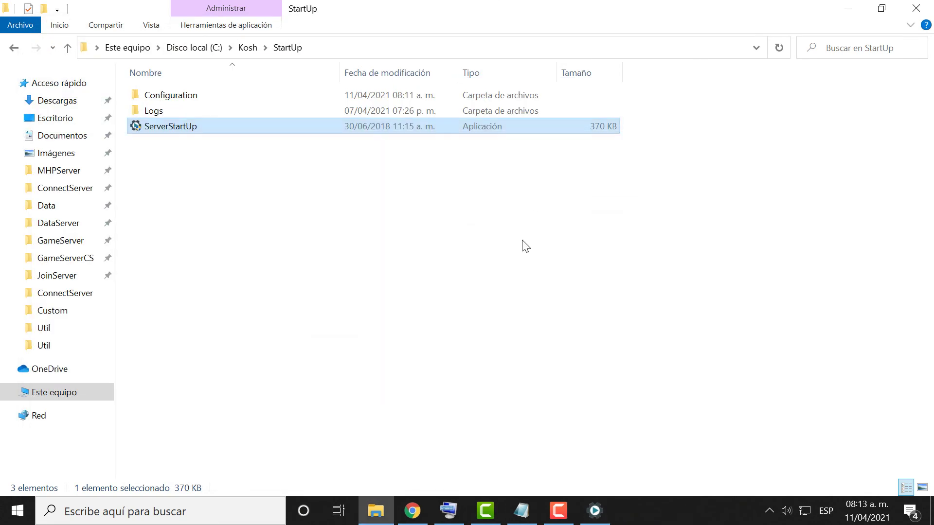
Run 'main' from -Client [KG] Upgrade, then switch back to the setup video while it loads.
left_click(525, 246)
left_click(15, 48)
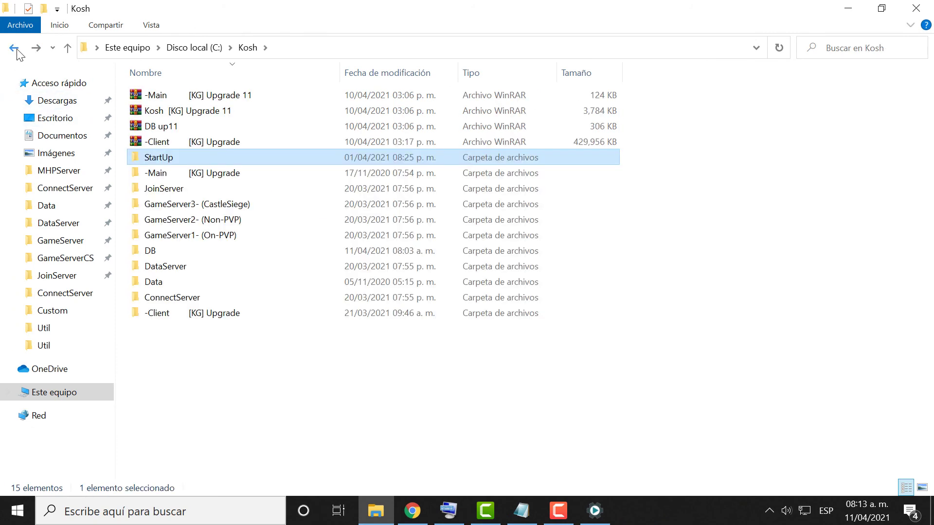
double_click(215, 316)
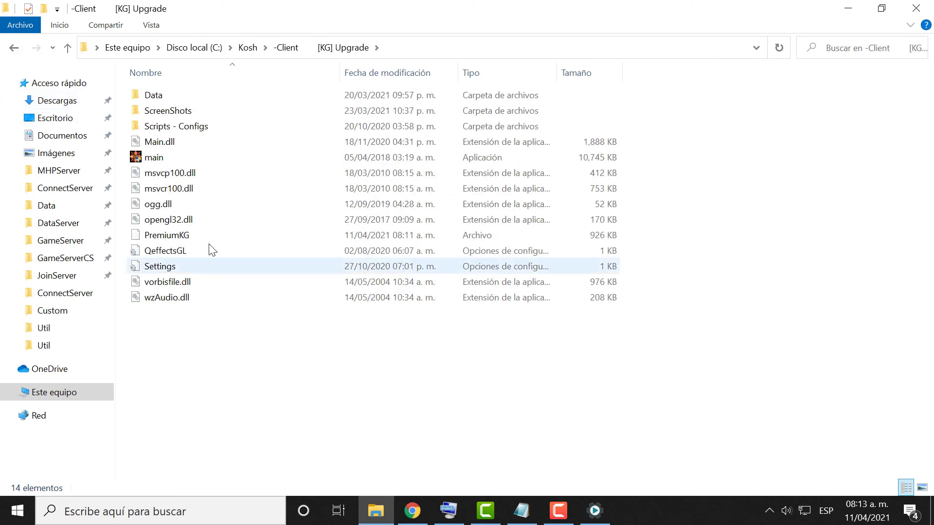
left_click(180, 157)
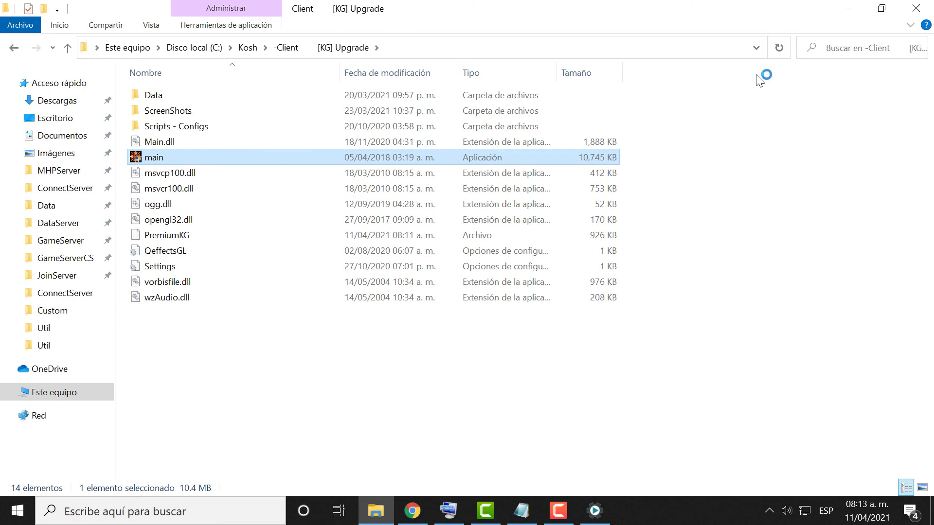
left_click(841, 15)
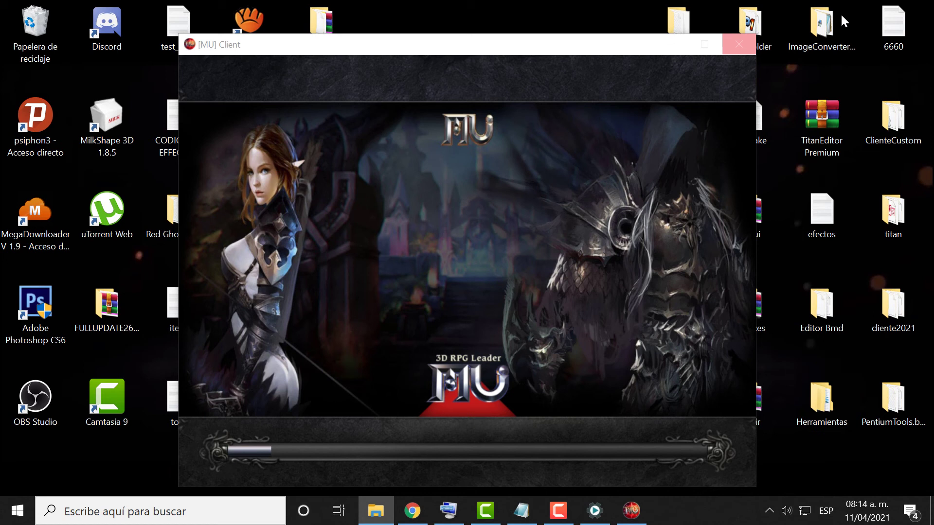
key("alt+Tab")
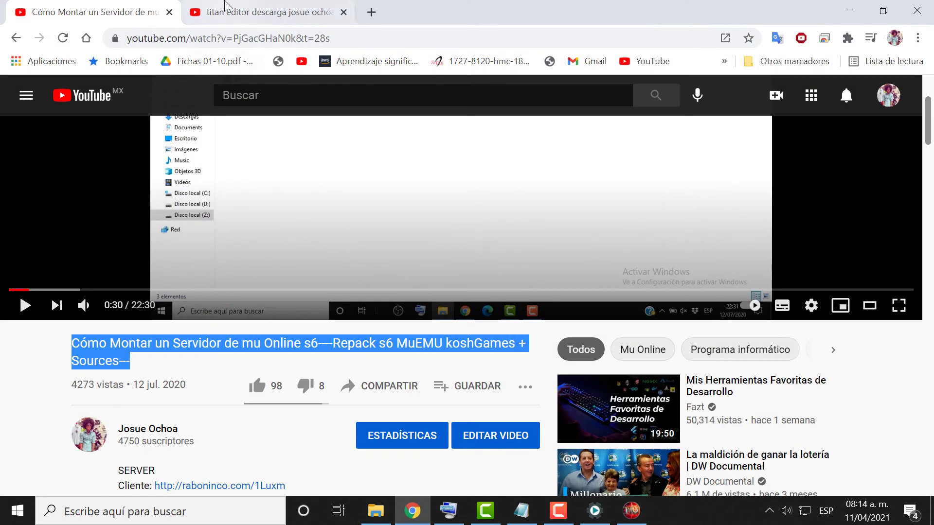
left_click(224, 5)
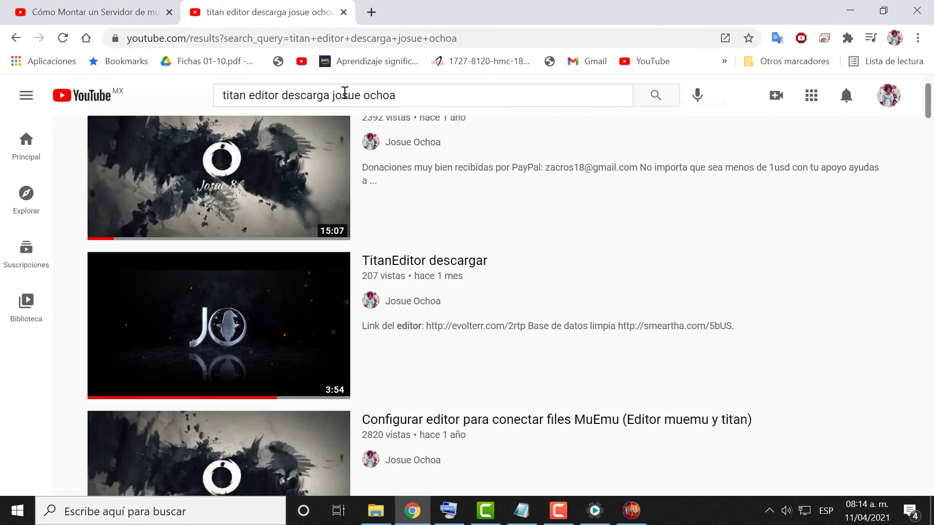
mouse_move(319, 340)
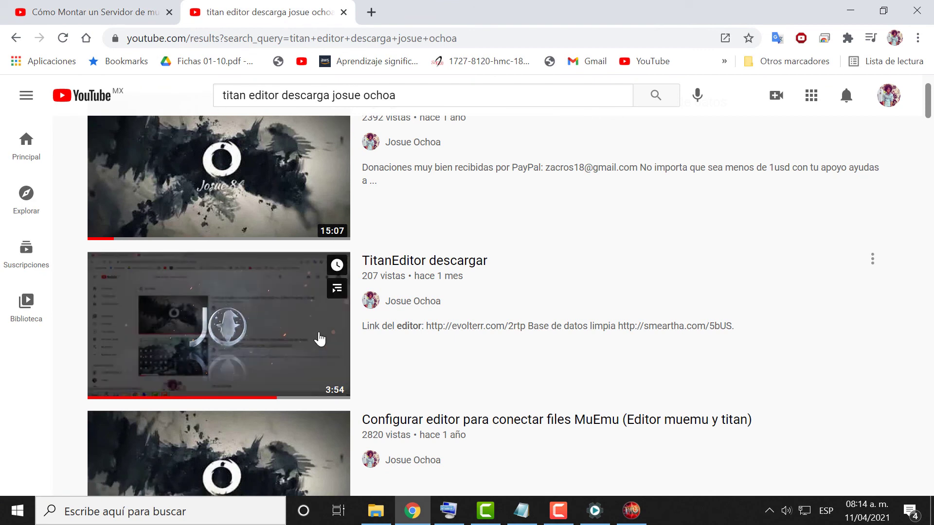
left_click(465, 270)
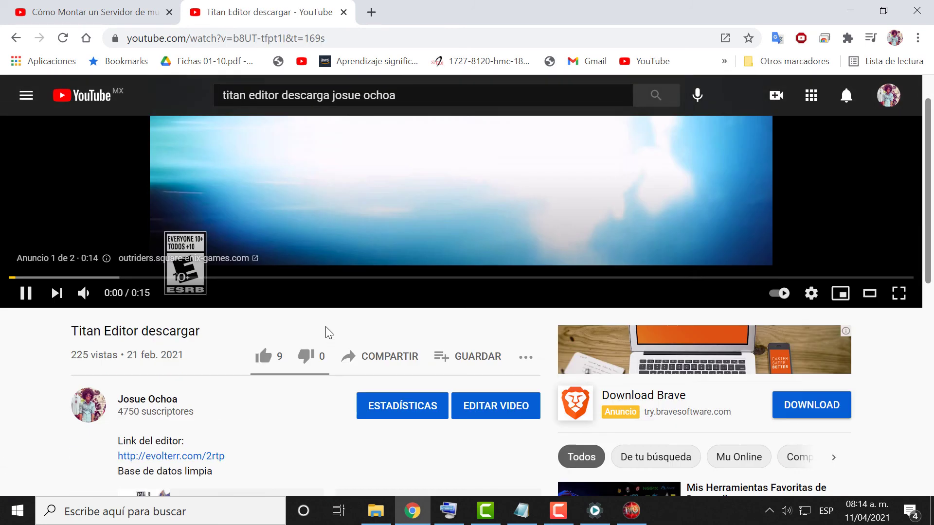
scroll(329, 333, "down", 5)
scroll(285, 281, "up", 5)
left_click(286, 282)
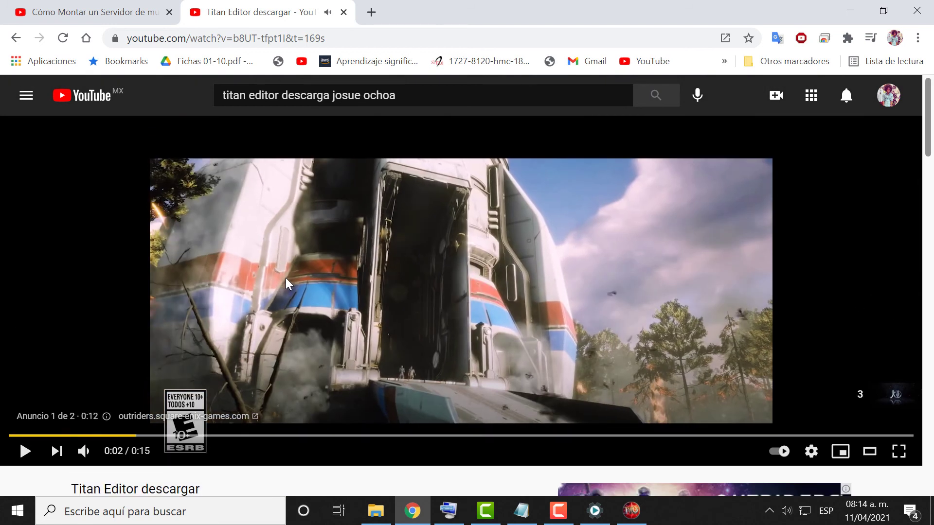
scroll(285, 278, "down", 6)
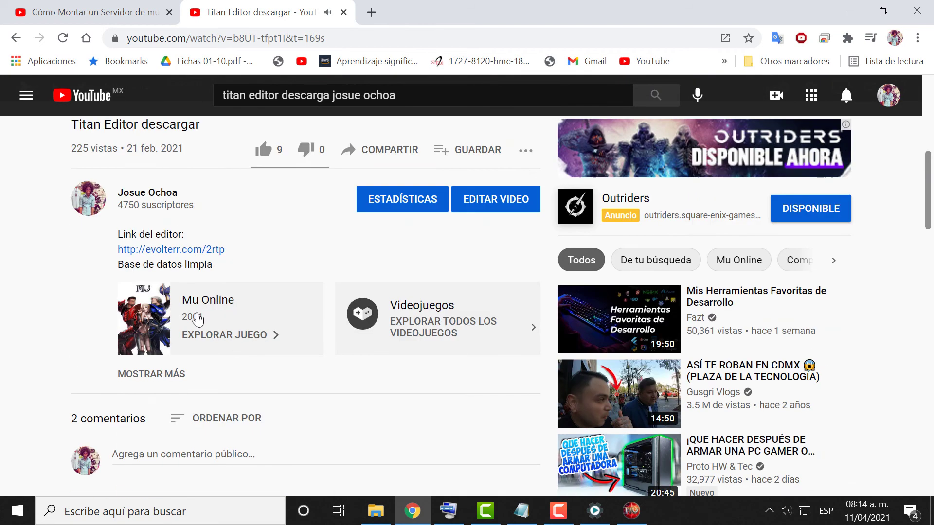
left_click(147, 374)
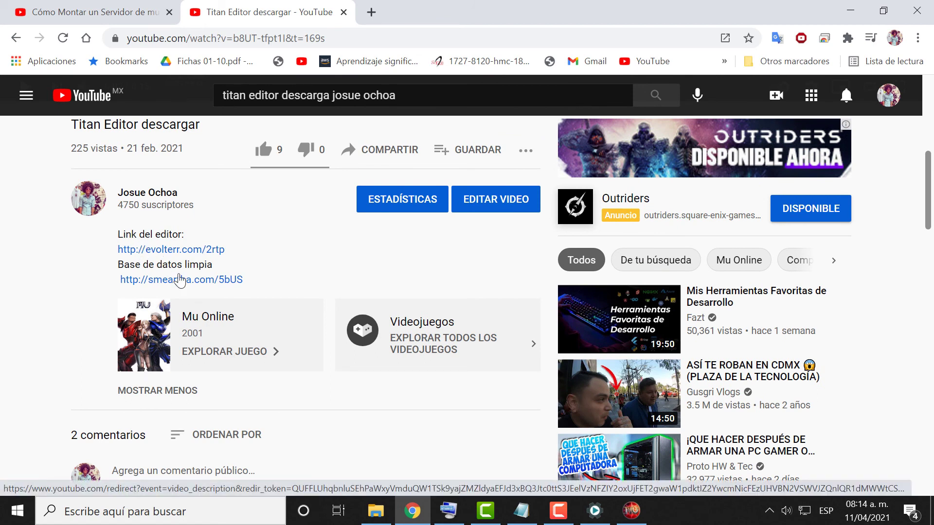
scroll(179, 281, "up", 5)
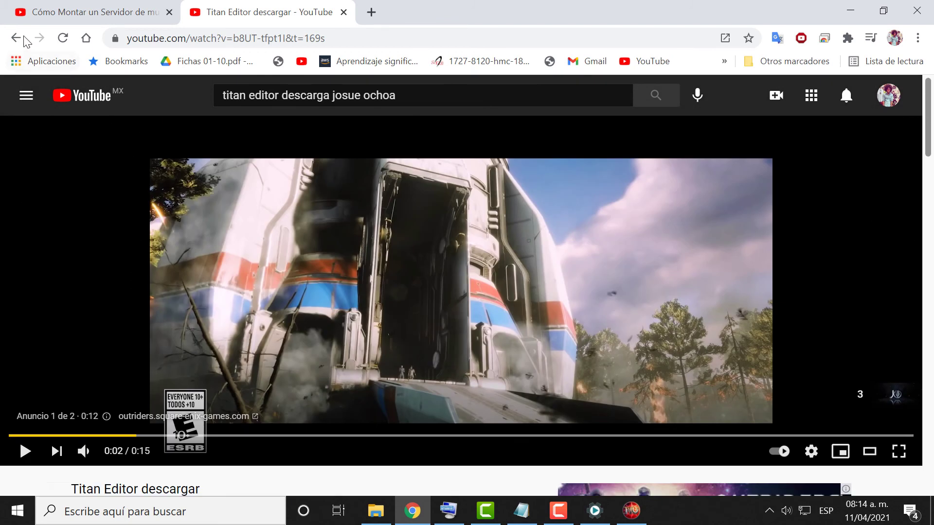
left_click(16, 38)
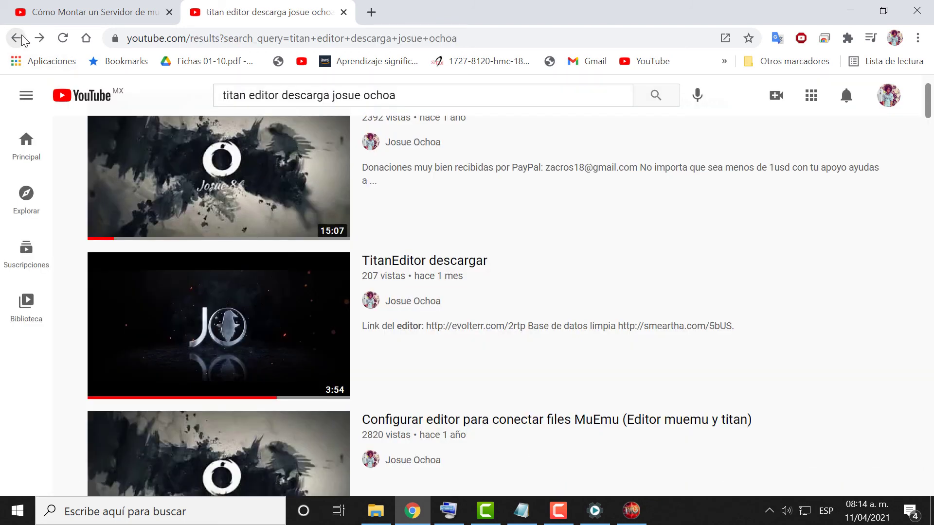
mouse_move(240, 402)
scroll(241, 408, "up", 2)
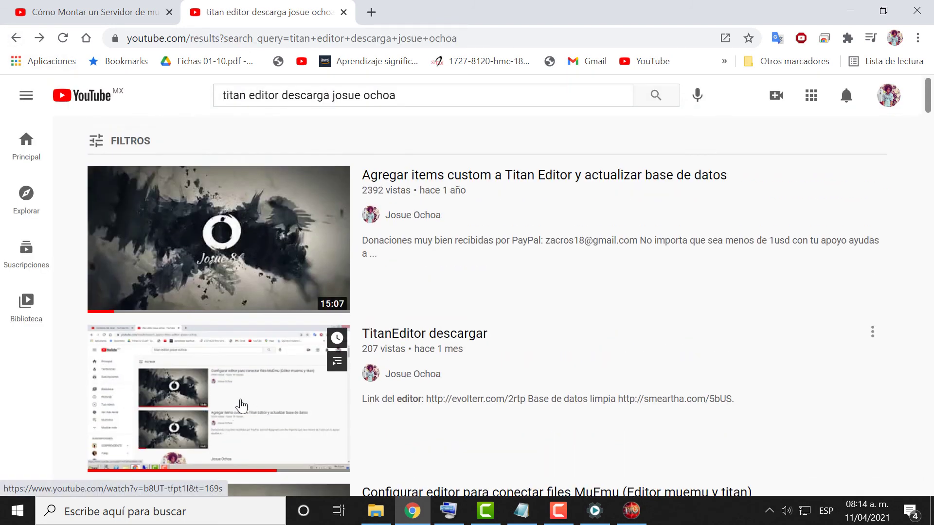
scroll(316, 389, "down", 5)
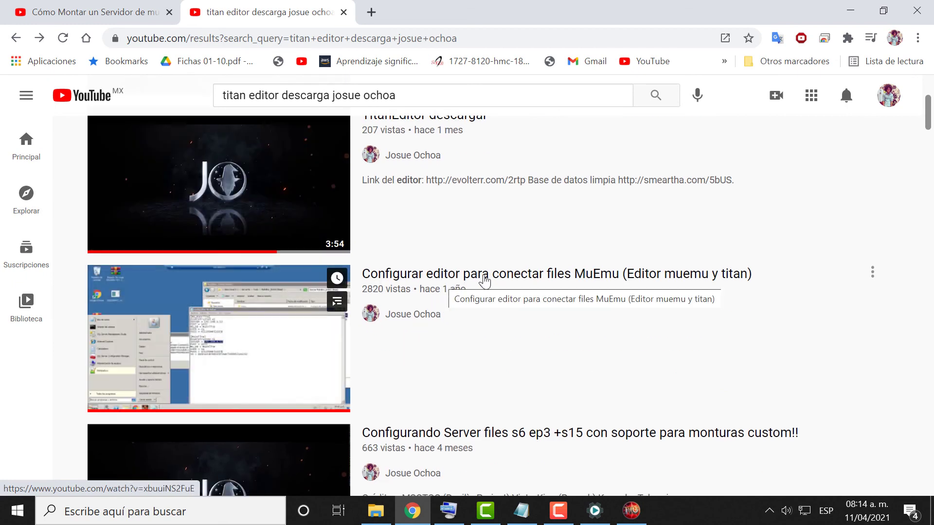
scroll(475, 286, "up", 5)
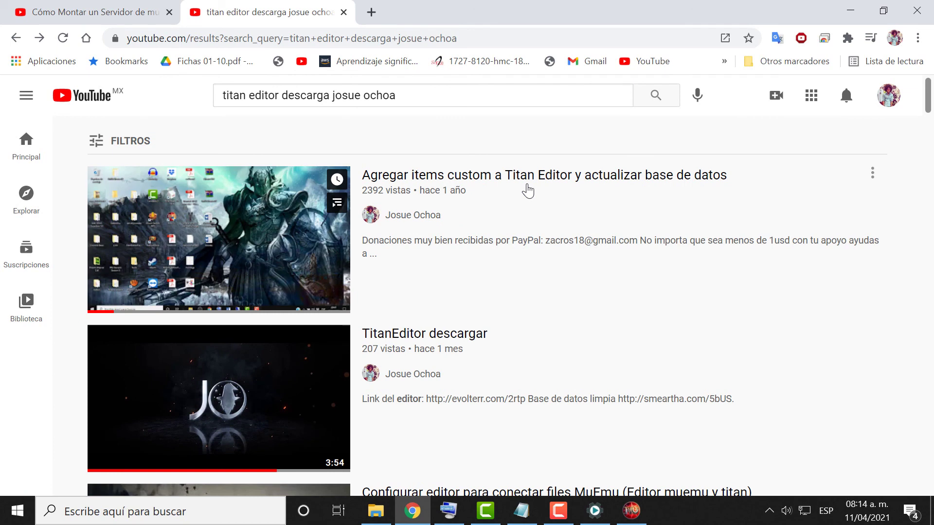
left_click(129, 15)
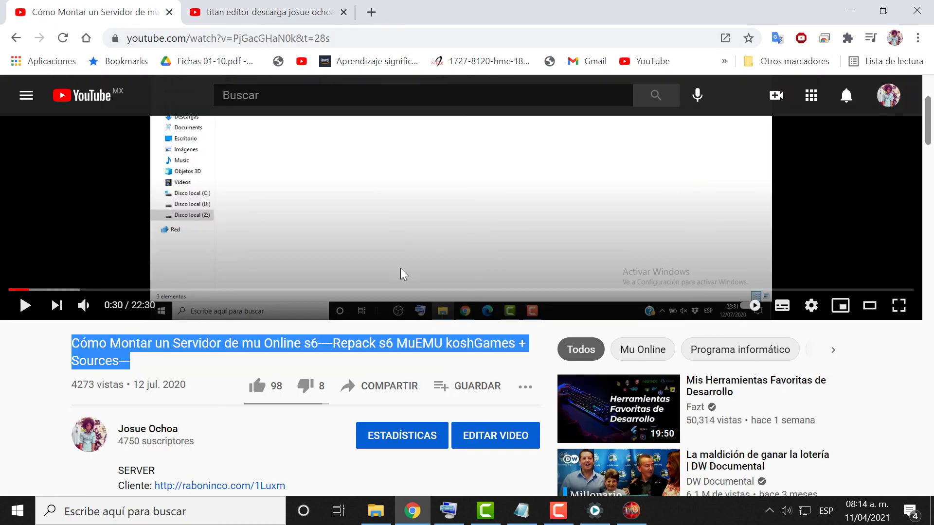
Log in to the MuEMU.pl-1 server with the account name and password.
left_click(631, 510)
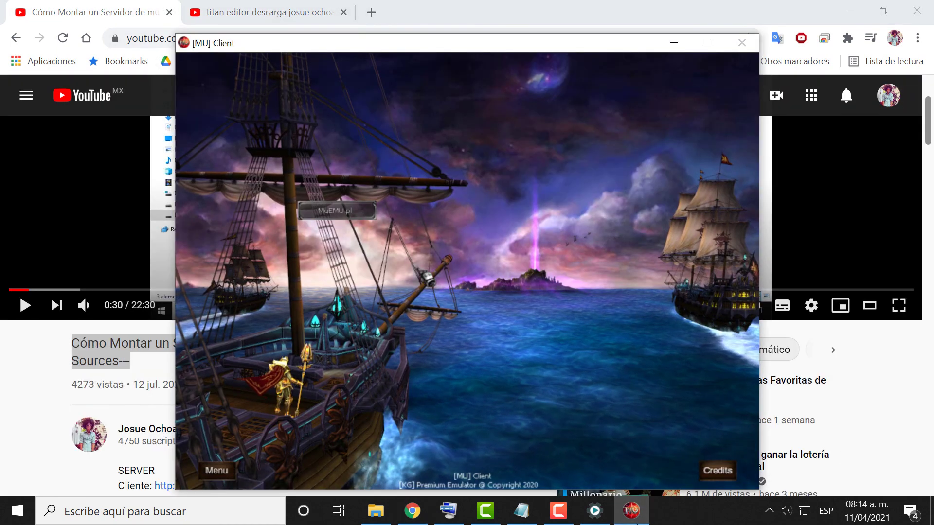
left_click(353, 211)
left_click(440, 212)
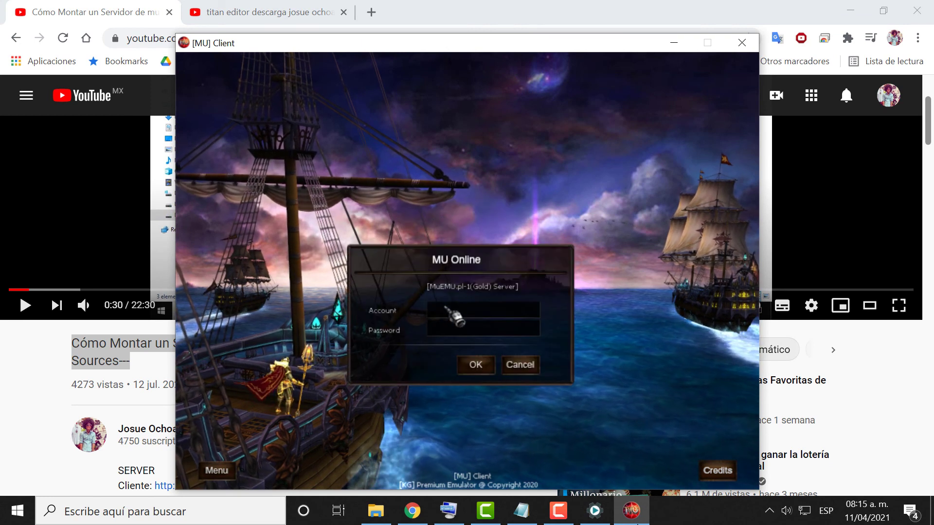
type("za")
key("BackSpace")
key("BackSpace")
type("louisok")
key("Tab")
type("****")
key("Return")
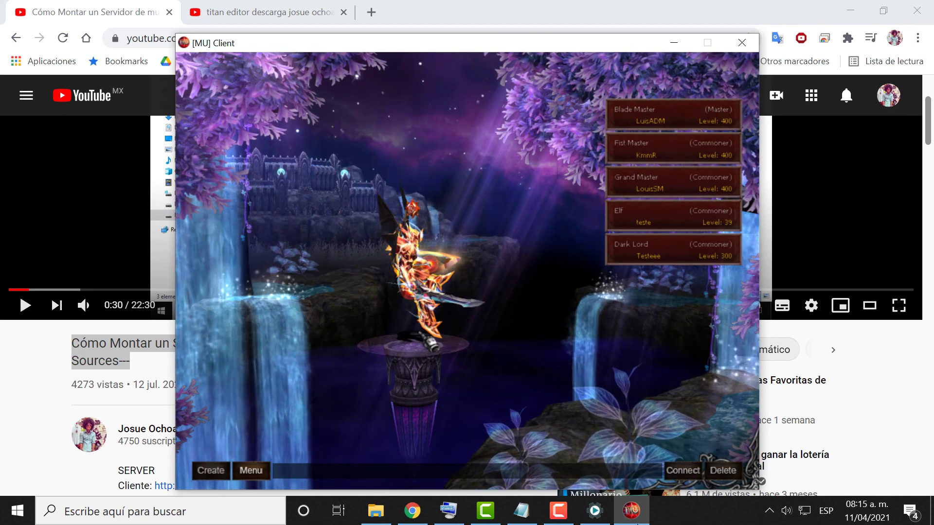
Enter the game with the Blade Master and warp from Elveland to Lorencia.
key("Return")
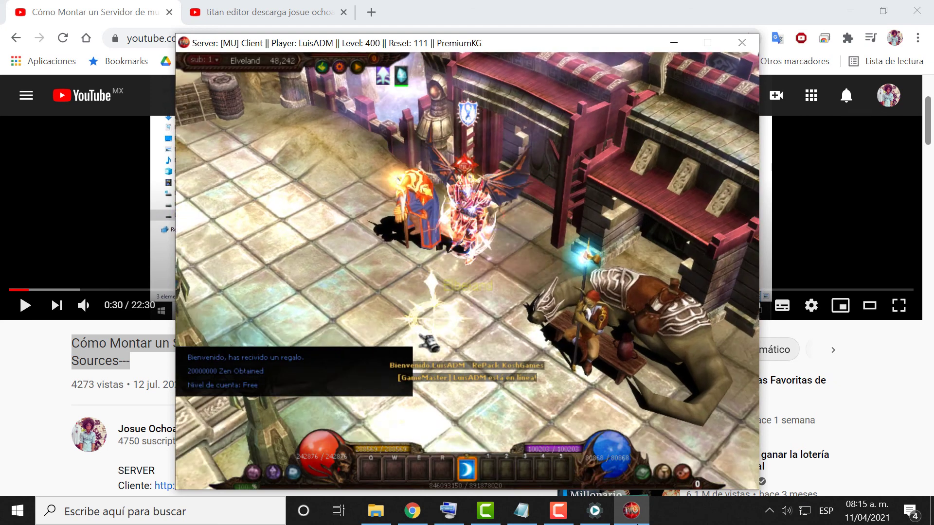
left_click(427, 341)
key("m")
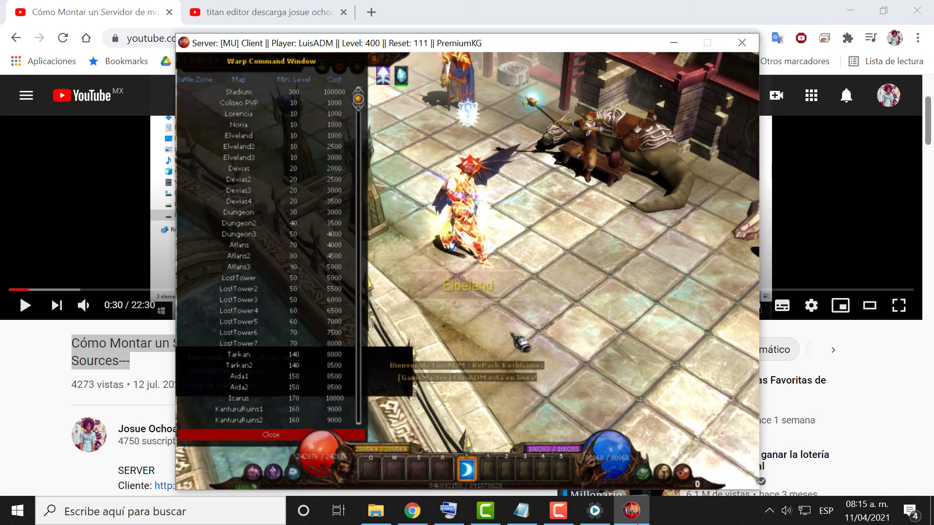
left_click(311, 117)
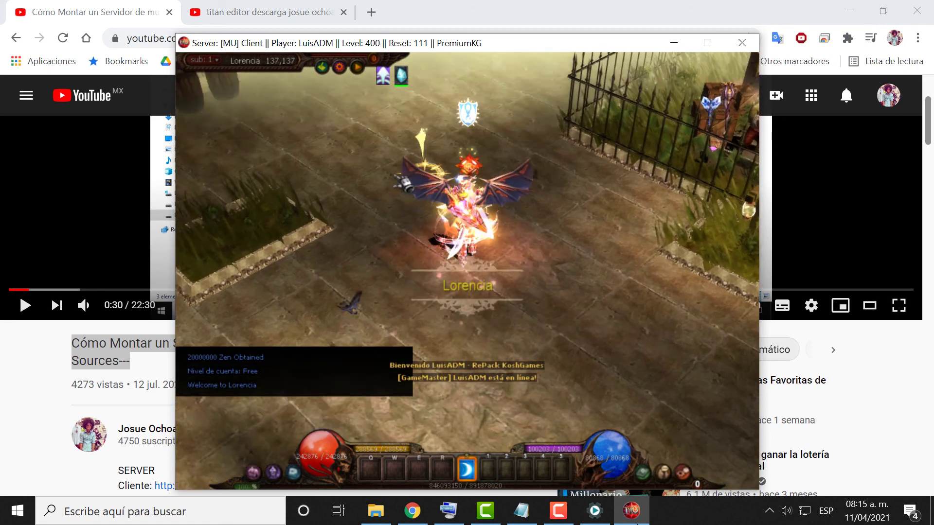
left_click(388, 192)
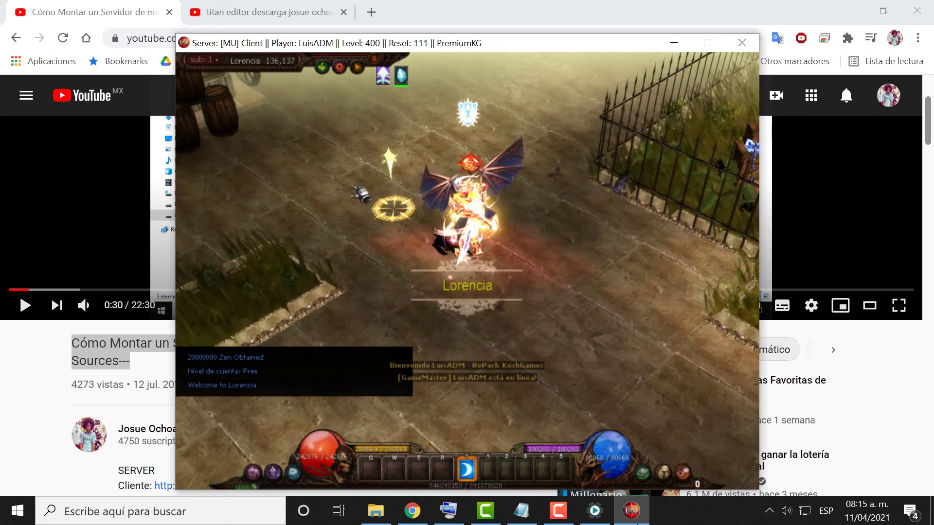